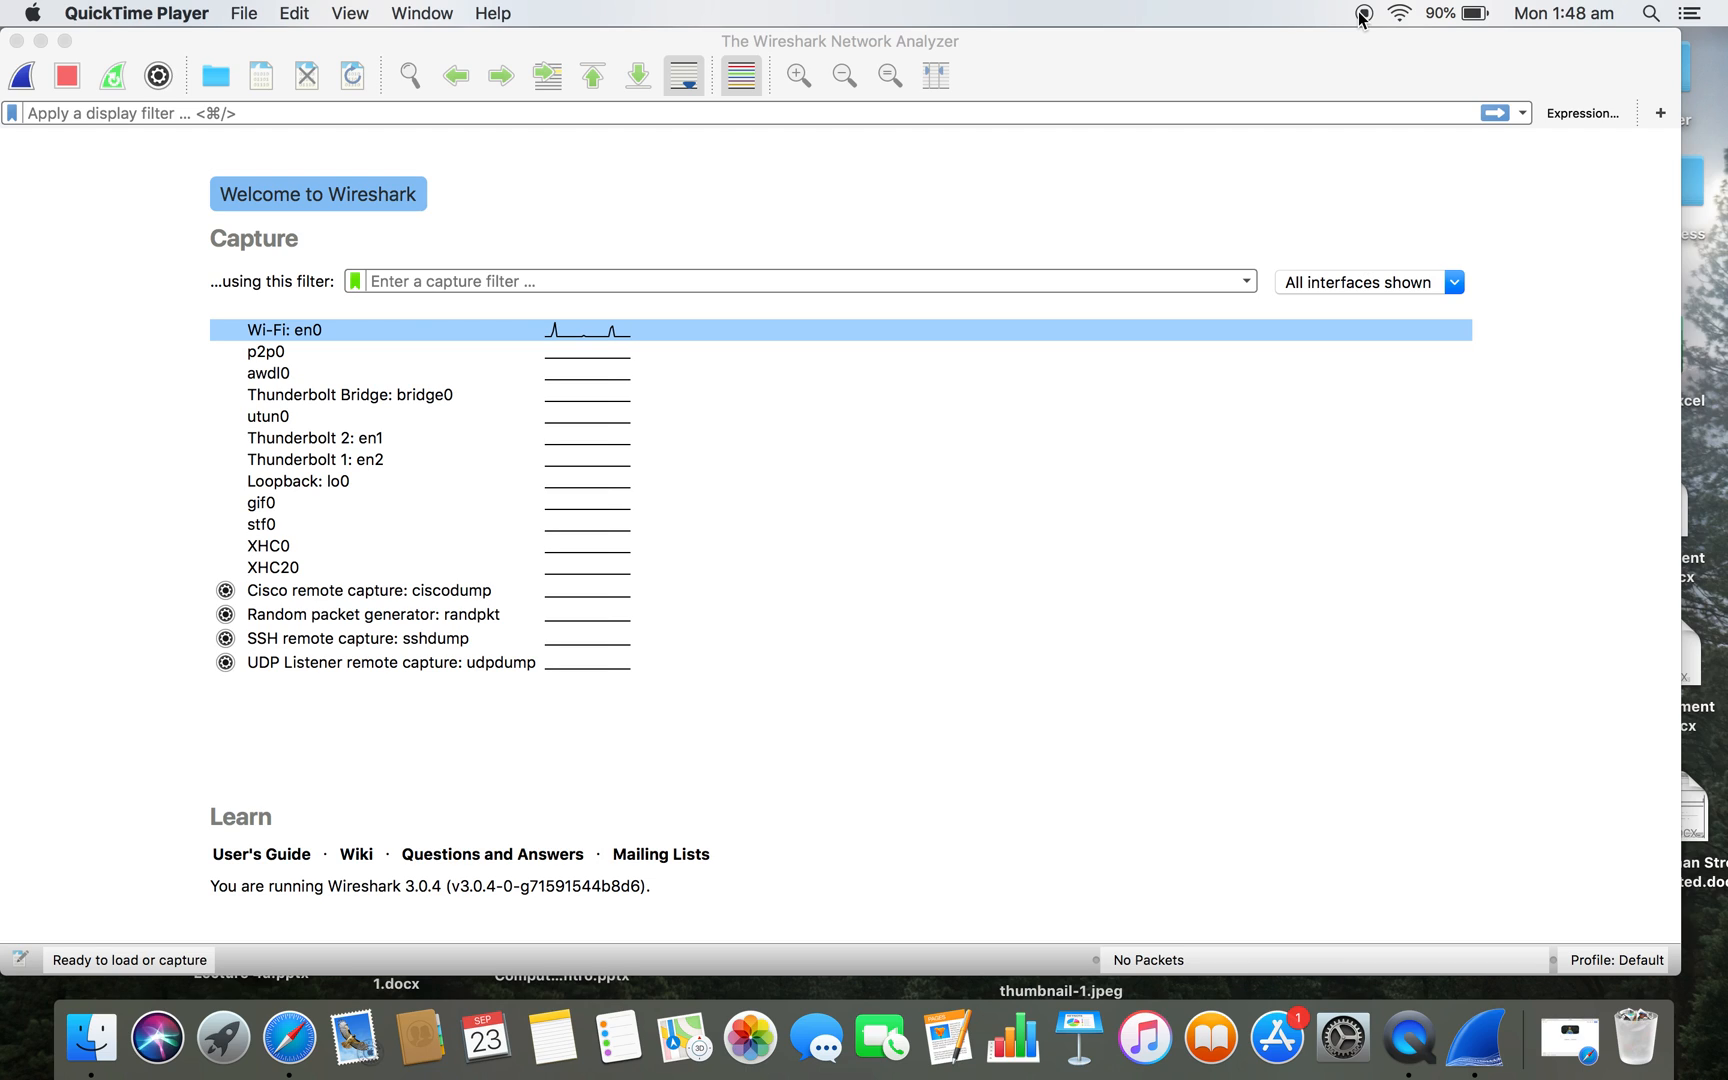
# - Start a live capture on the Wi-Fi: en0 interface, switch to Safari and load facebook.com
pyautogui.doubleClick(284, 331)
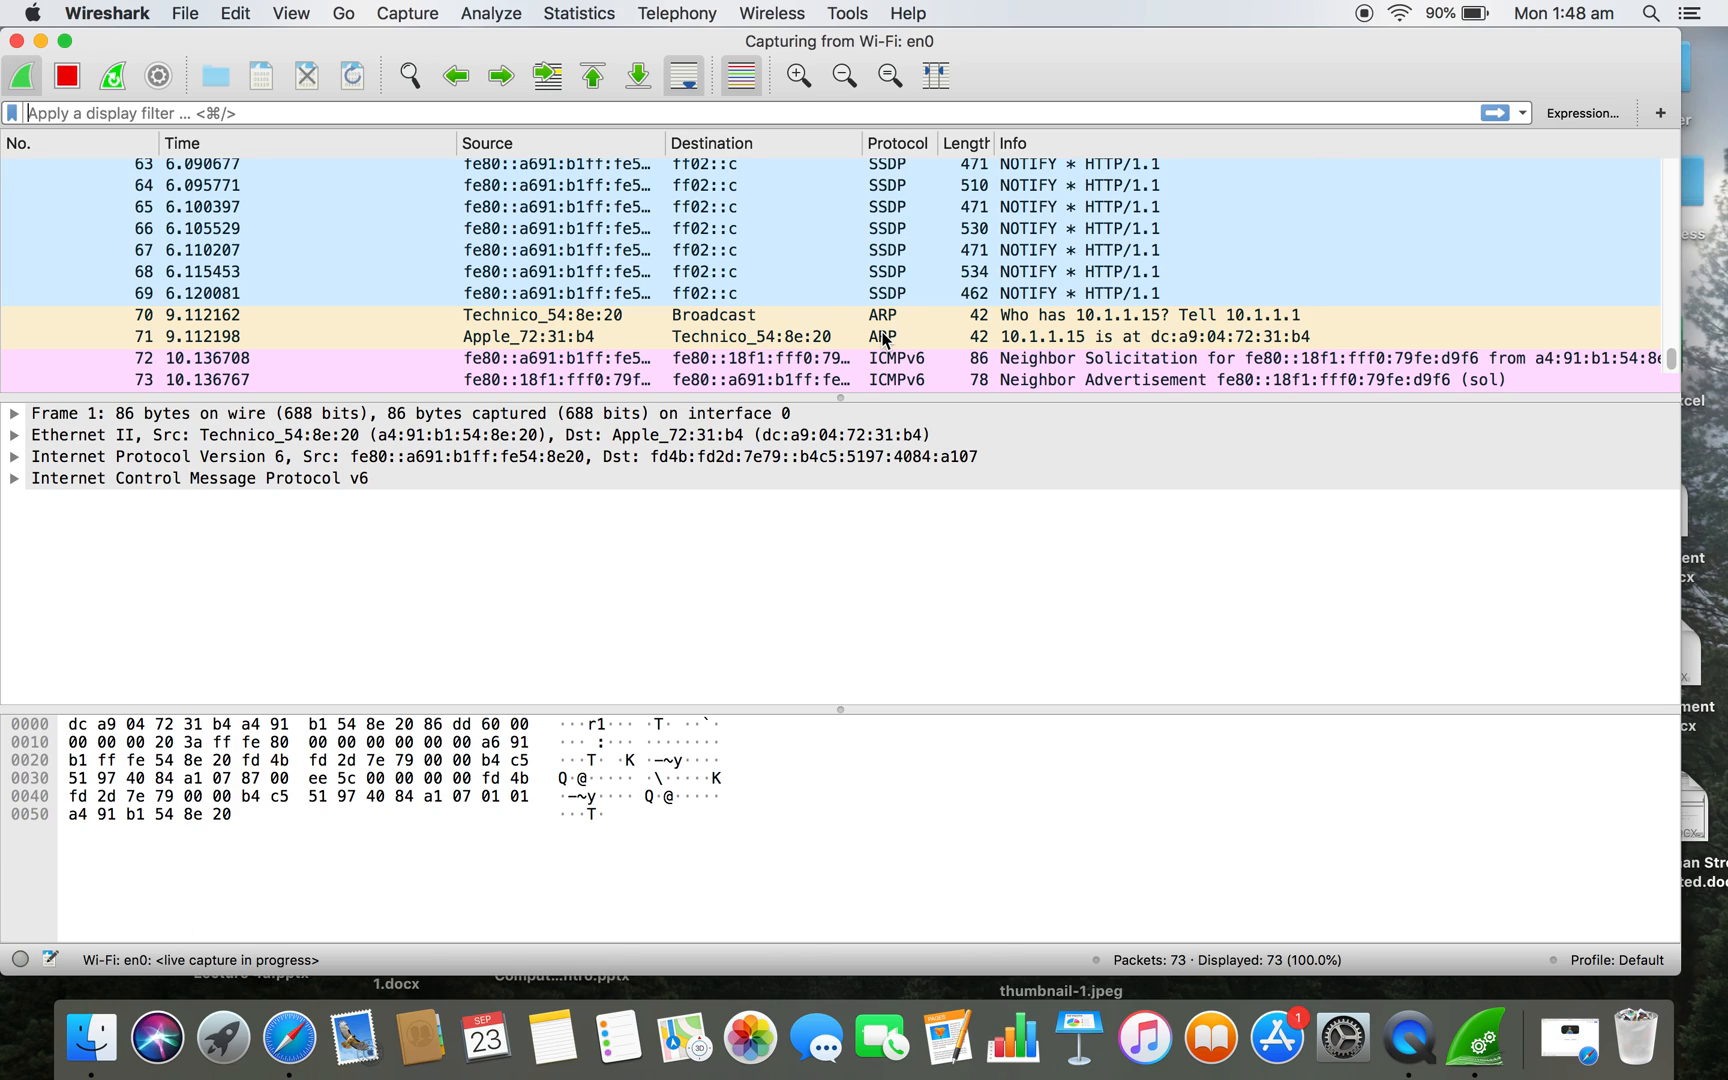
pyautogui.click(292, 1040)
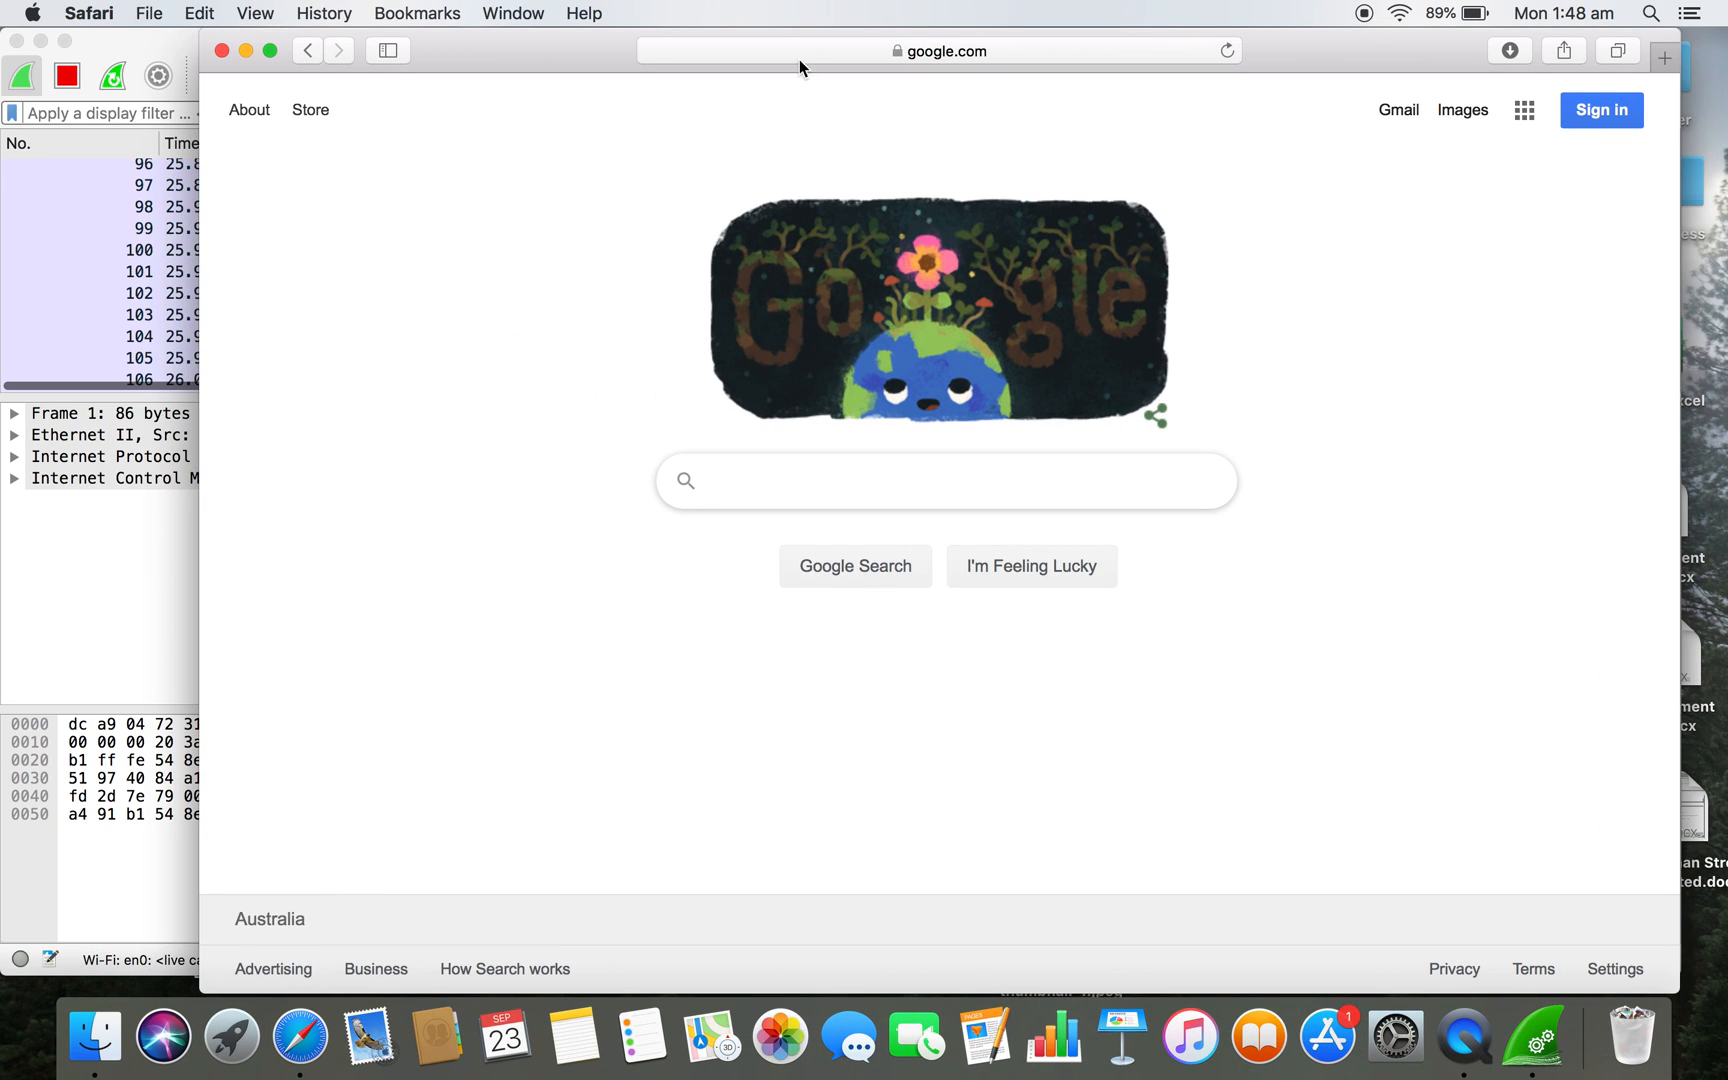
pyautogui.click(802, 40)
pyautogui.press('BackSpace')
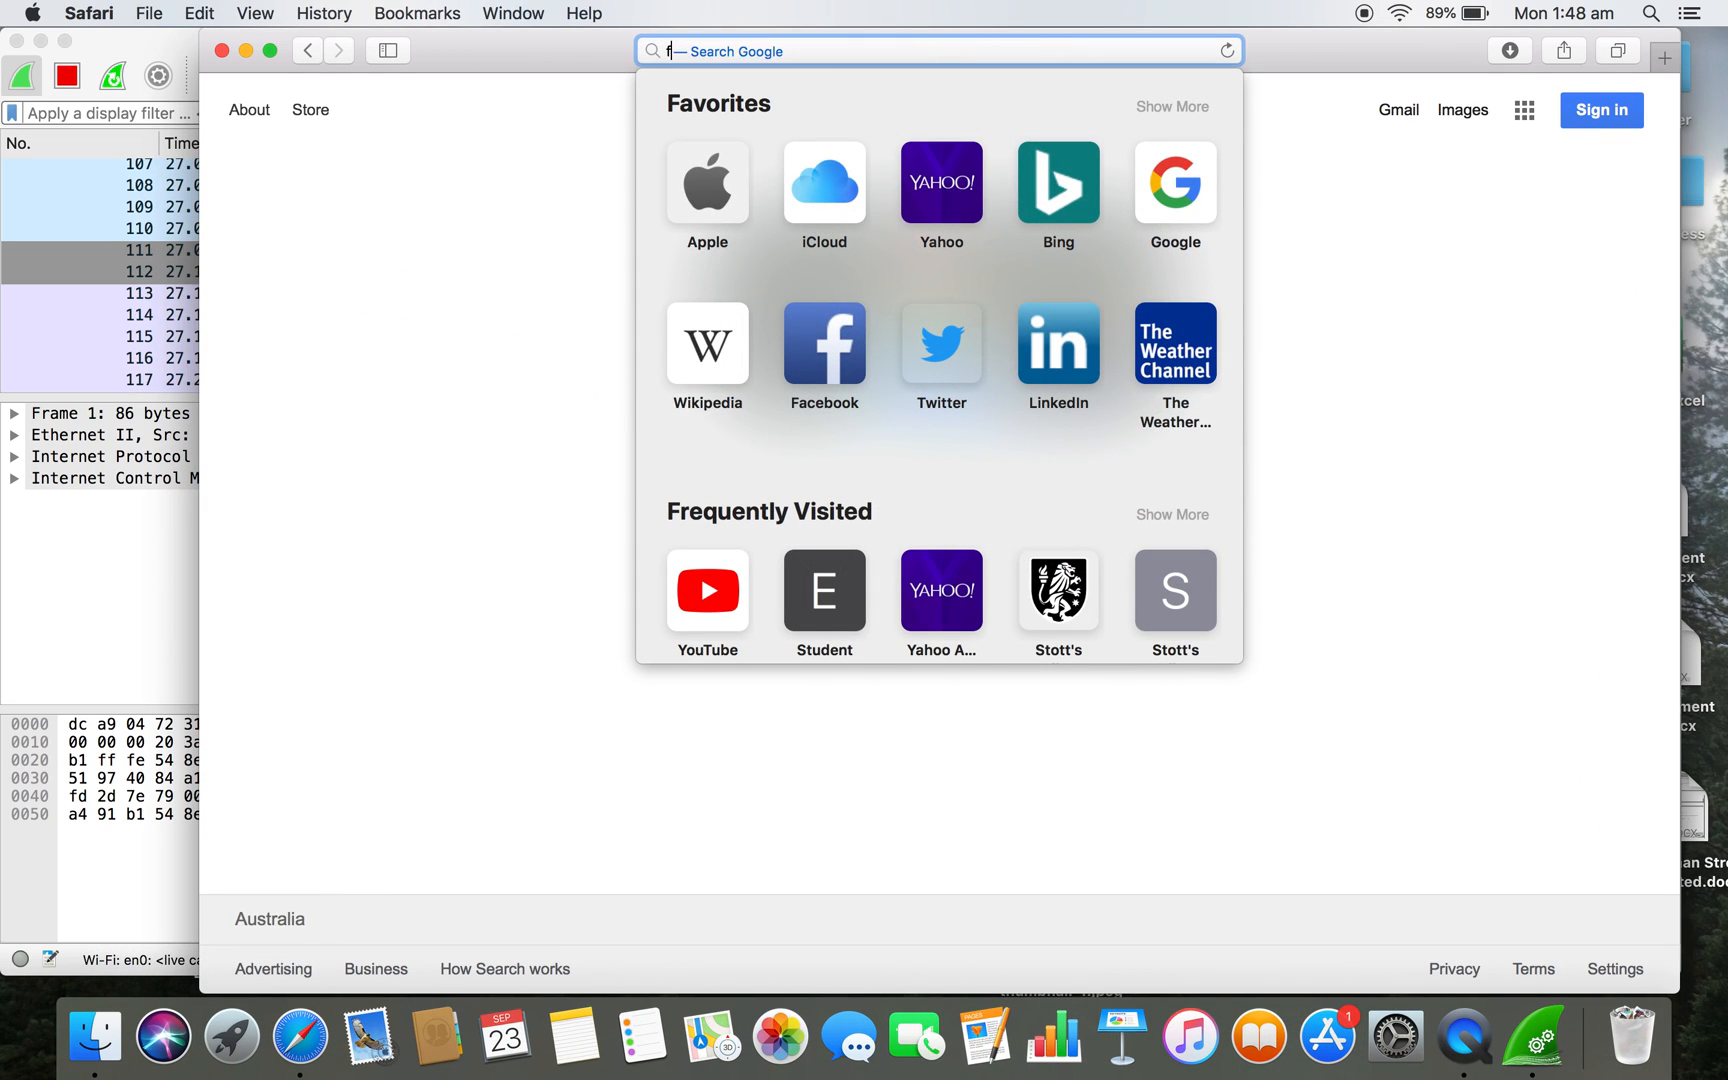
pyautogui.write('f')
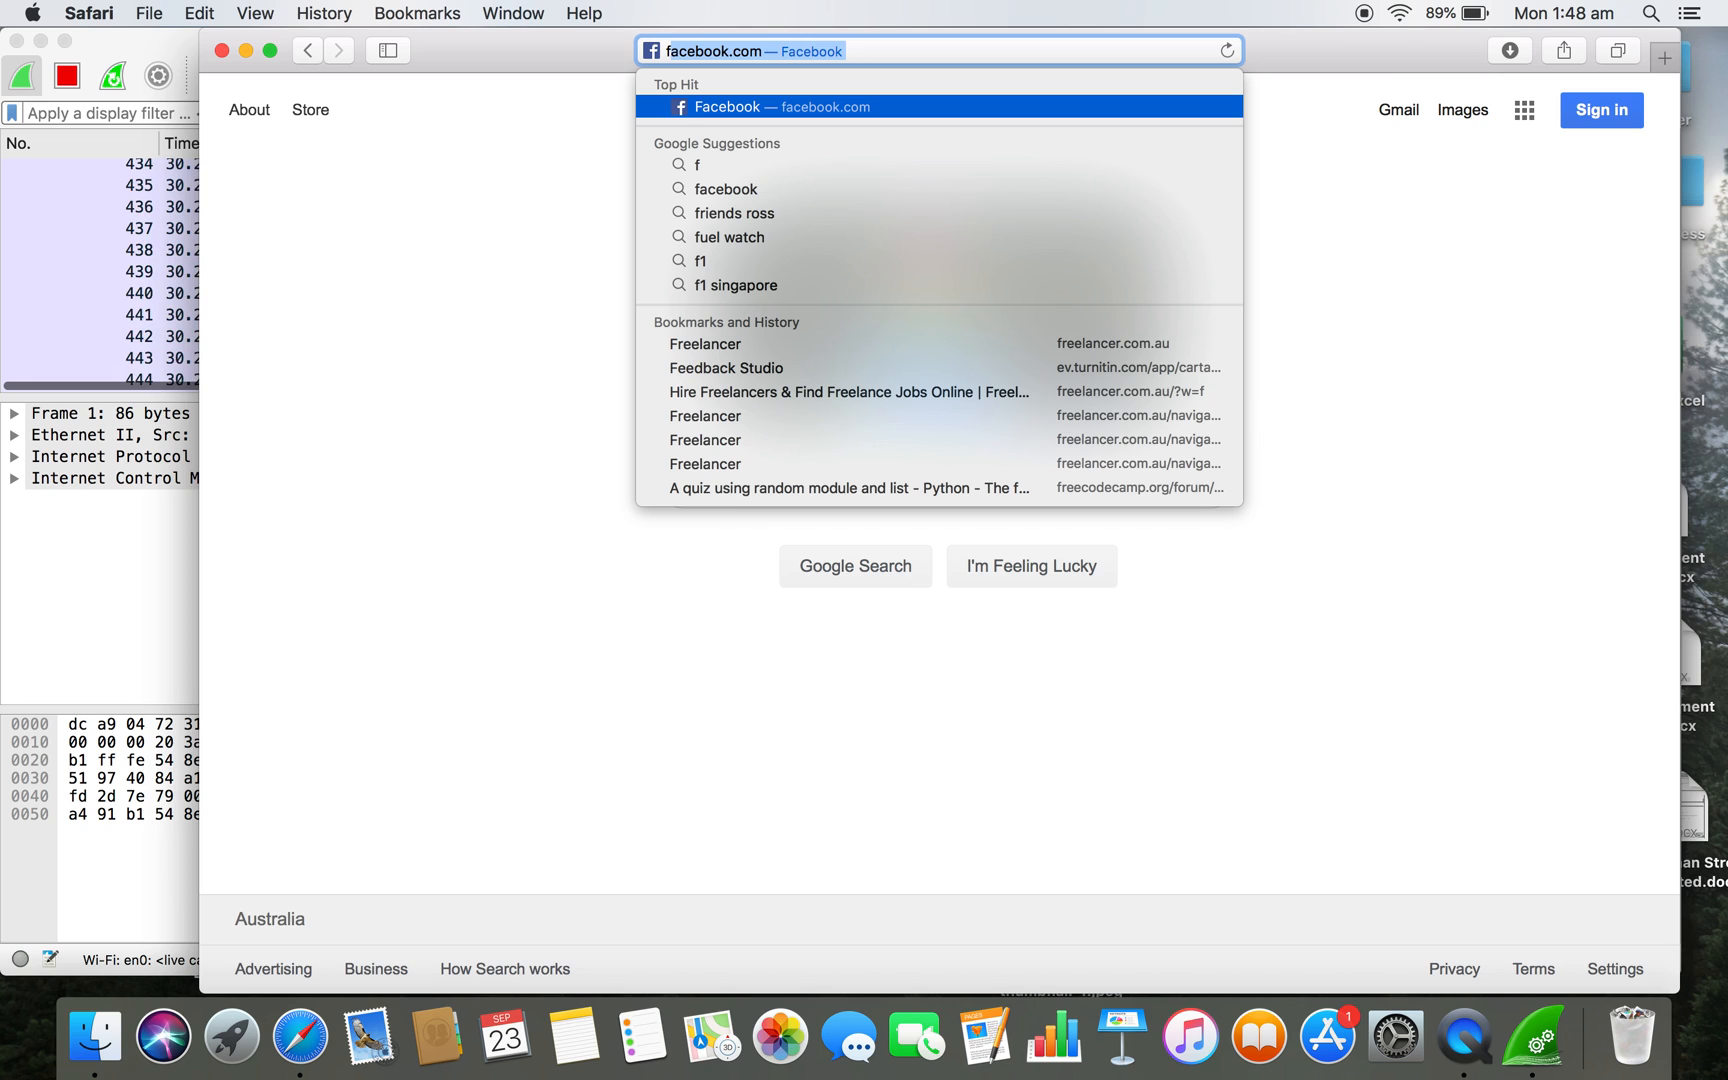
pyautogui.press('Return')
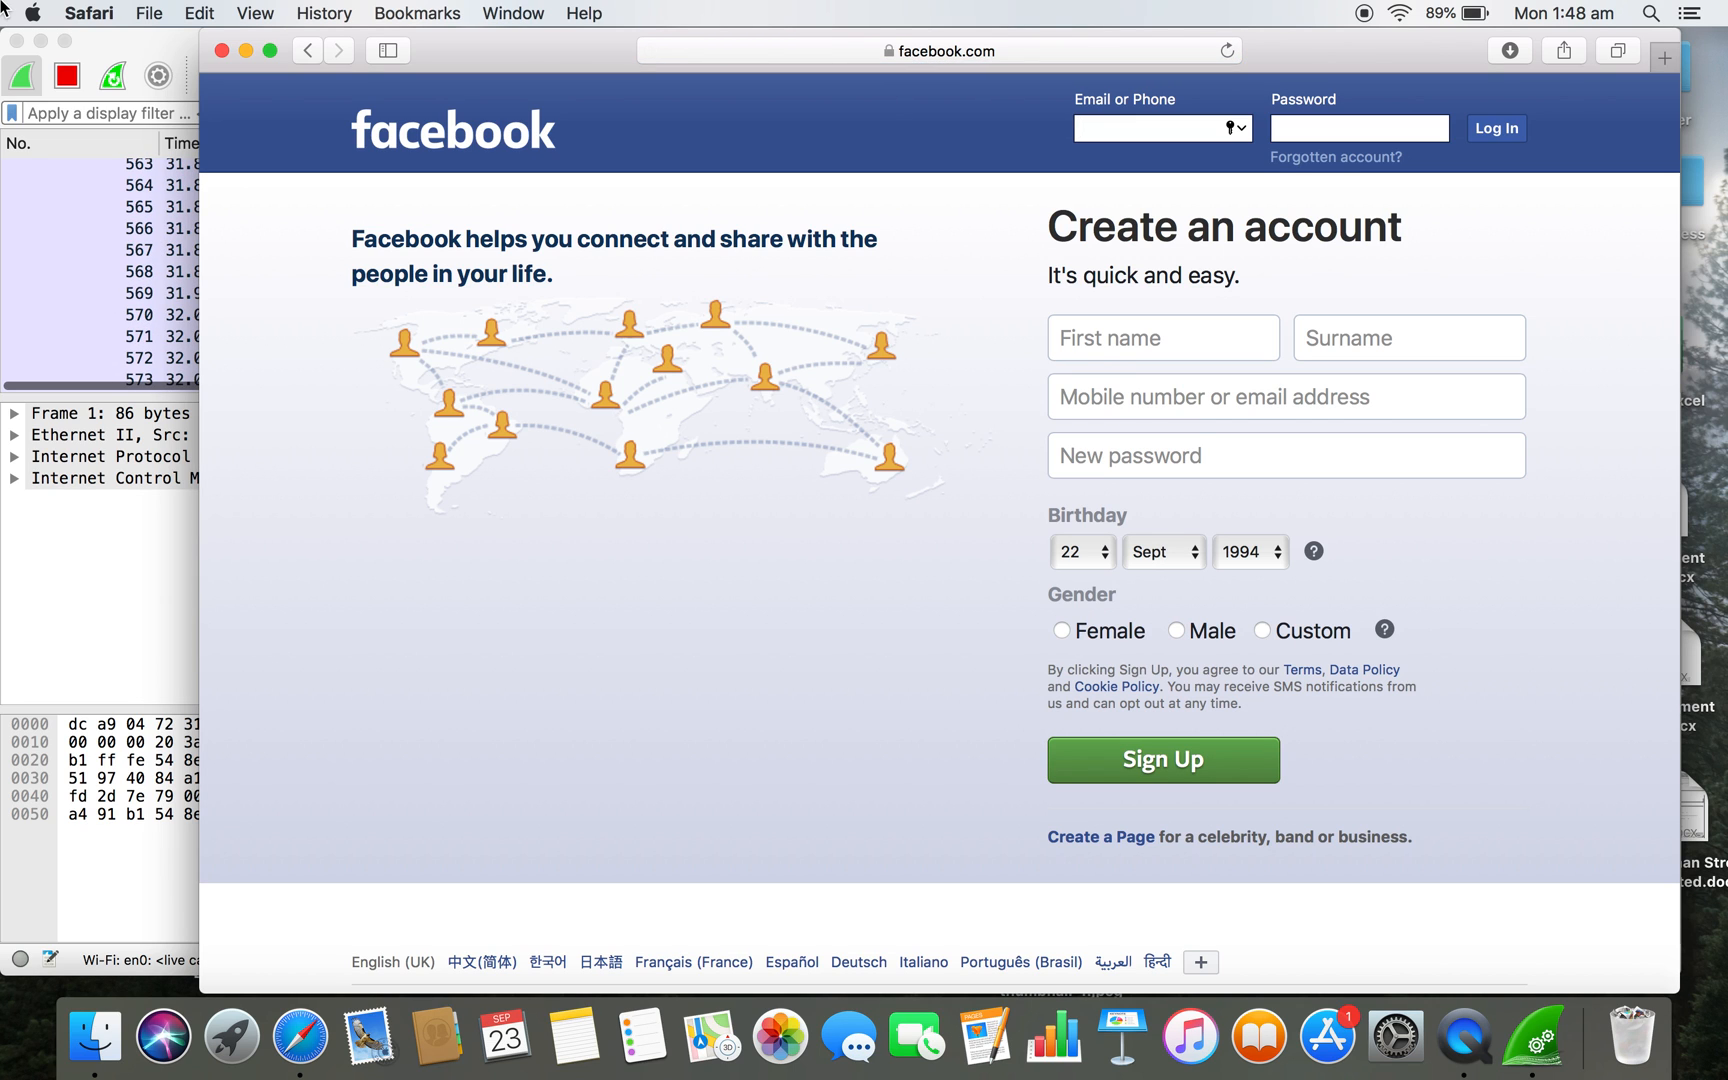
# - Minimize the Safari window to return to Wireshark and stop the running Wi-Fi capture
pyautogui.click(246, 48)
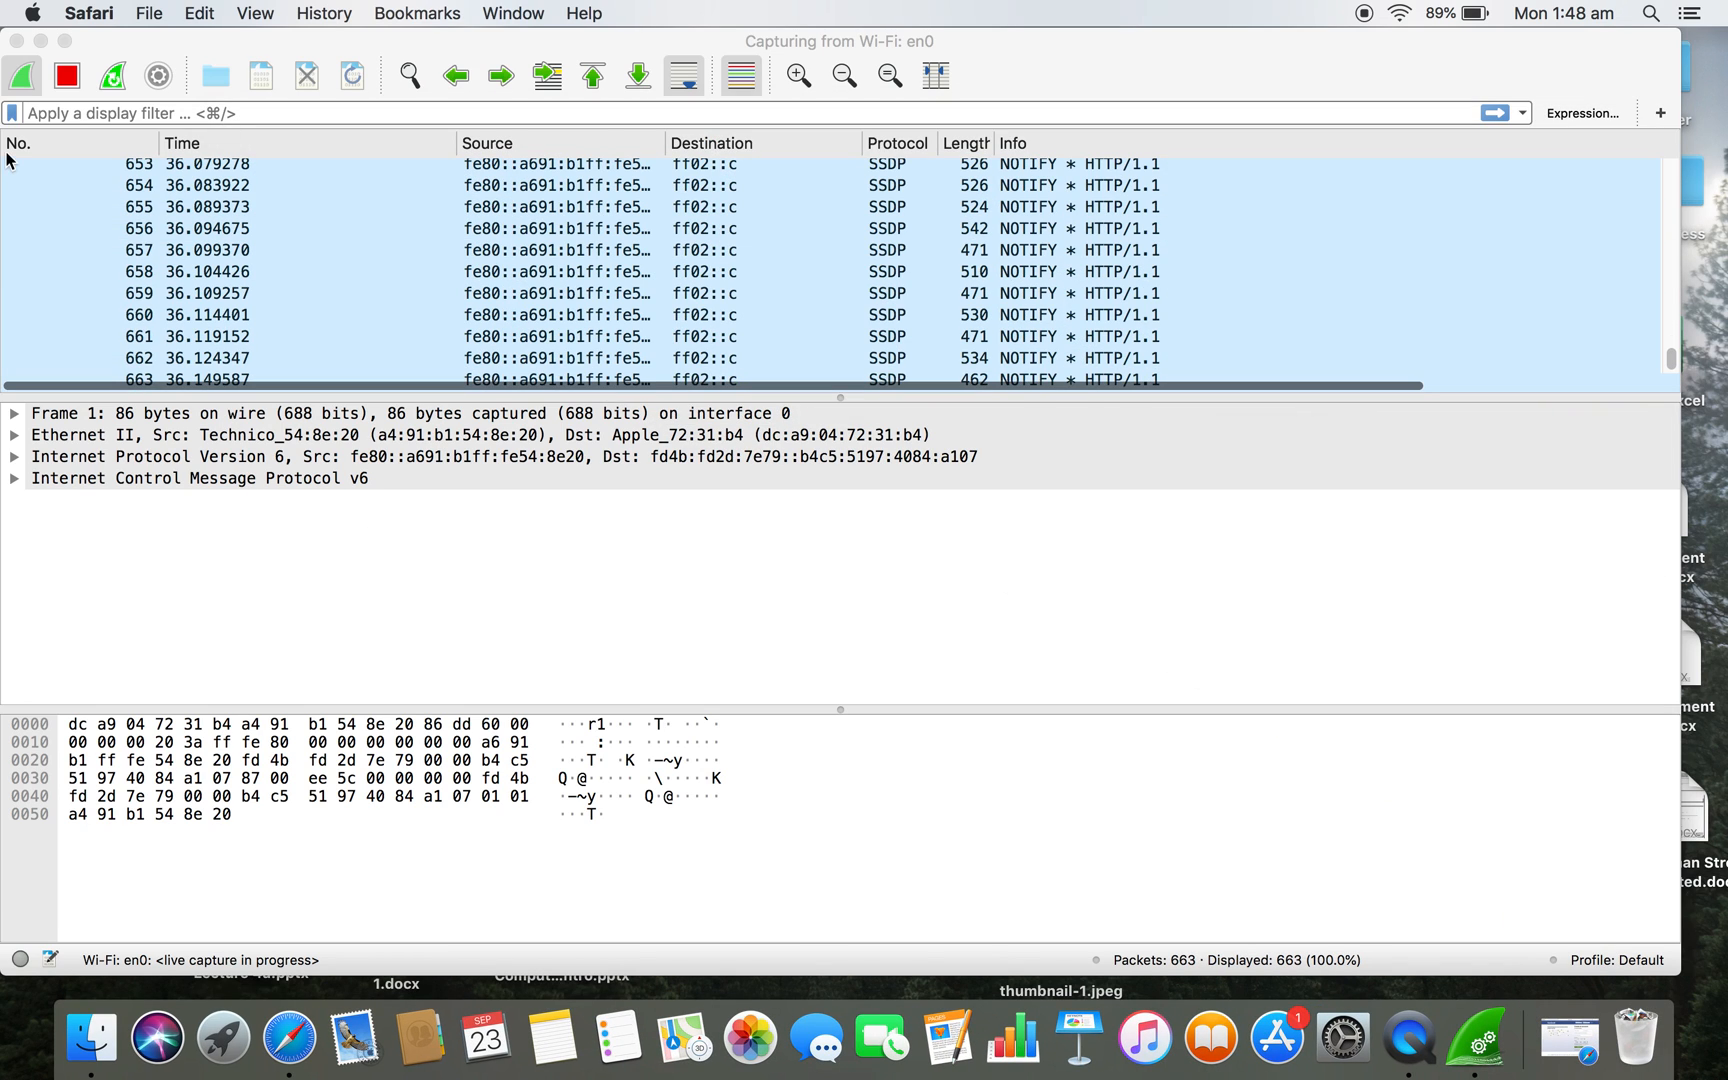
pyautogui.click(72, 76)
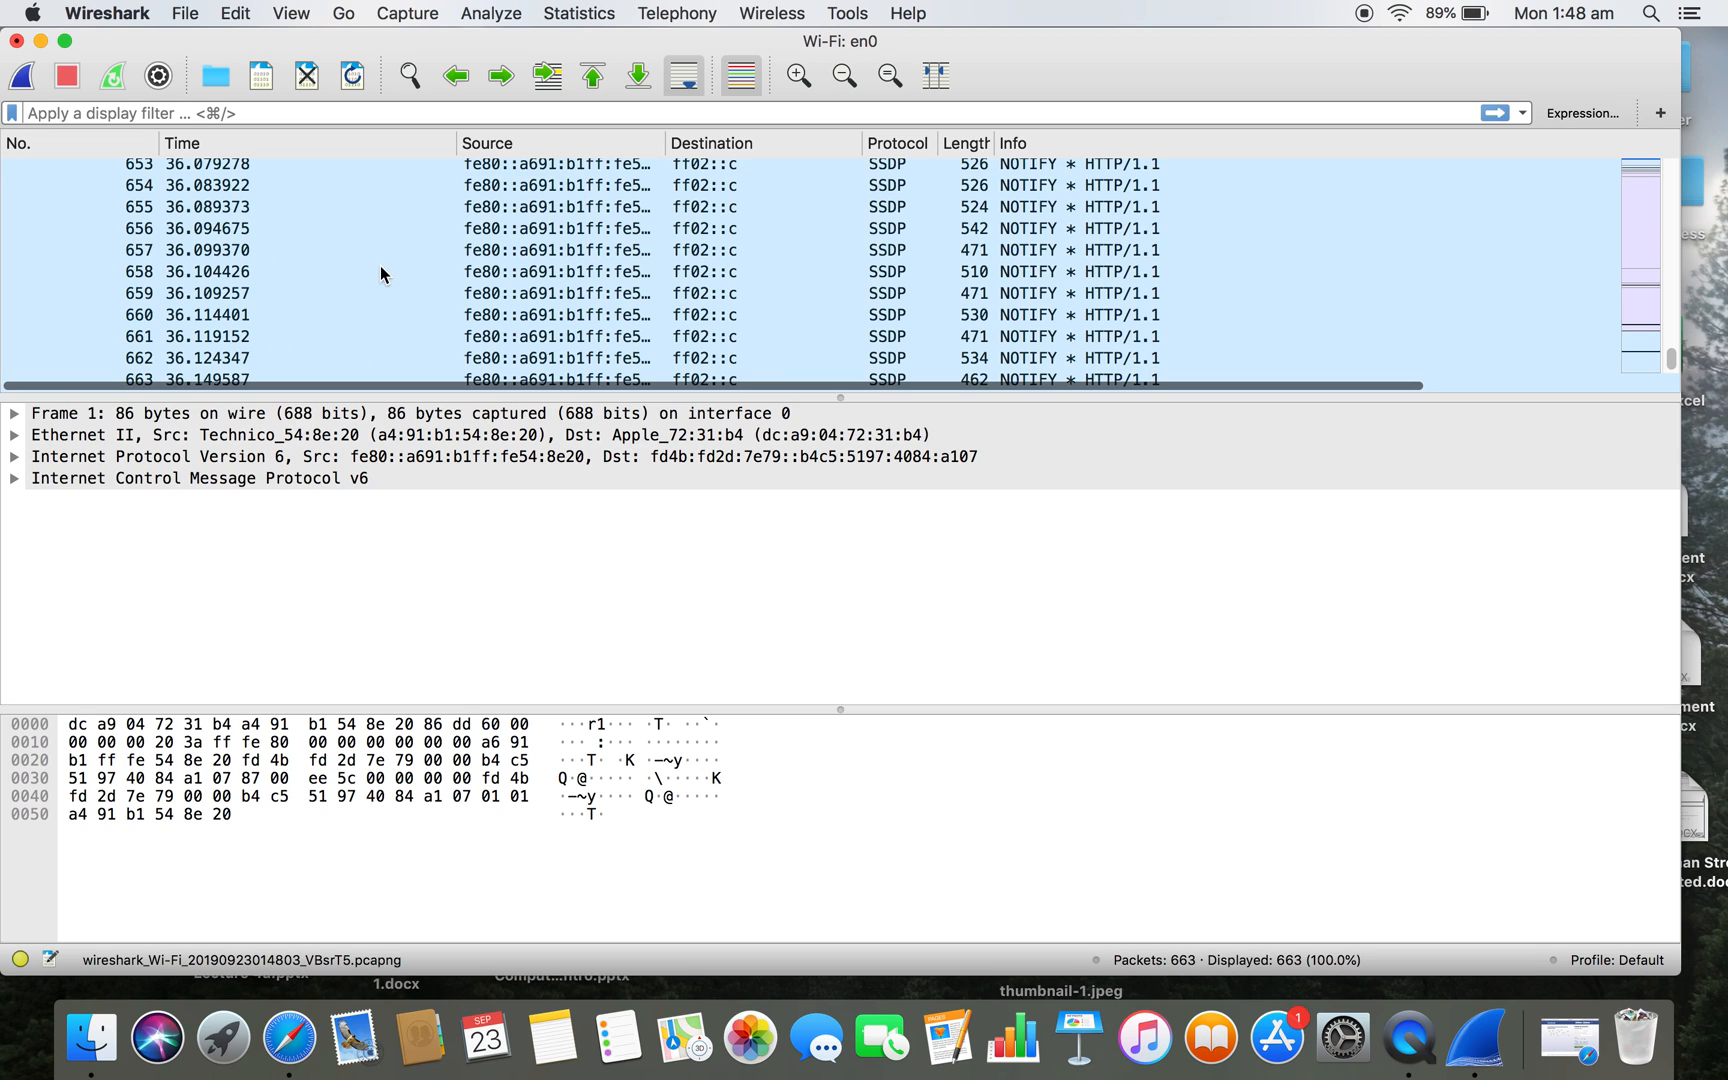
# - Look through the last part of the captured packet list and examine the protocols used
pyautogui.scroll(5, 379, 265)
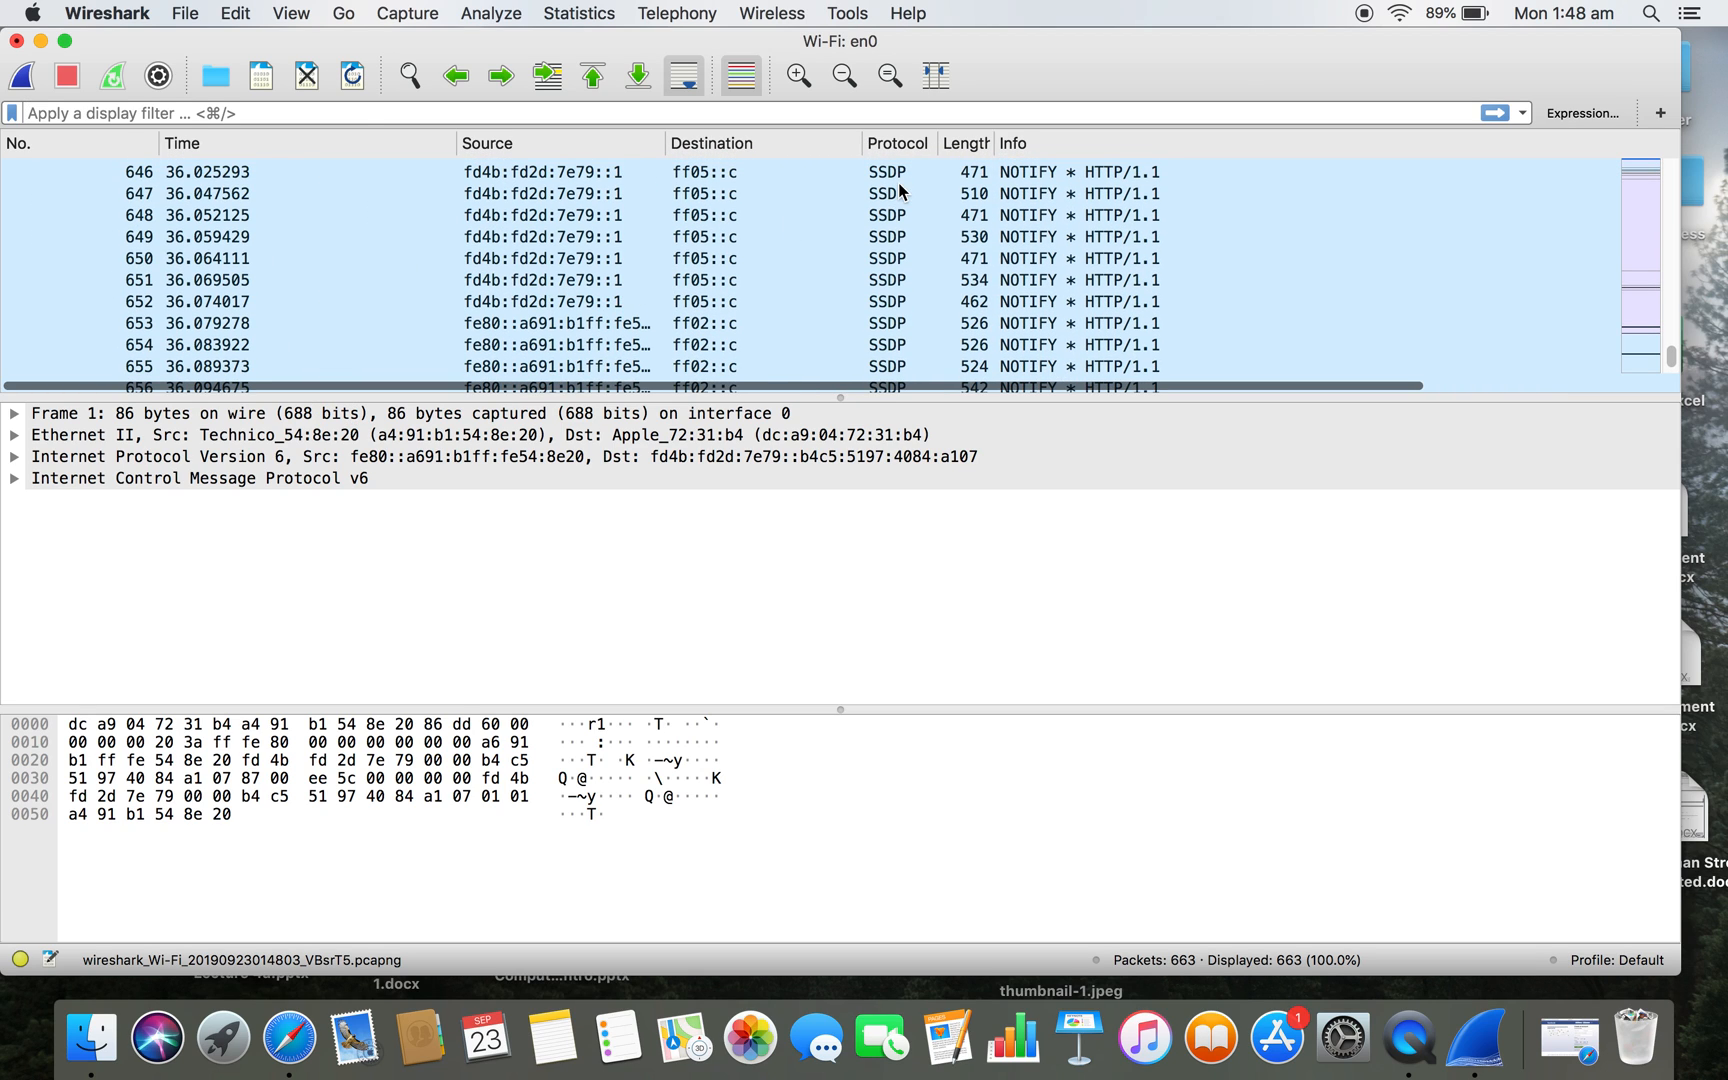
pyautogui.scroll(2, 882, 210)
pyautogui.scroll(5, 880, 207)
pyautogui.scroll(-10, 880, 207)
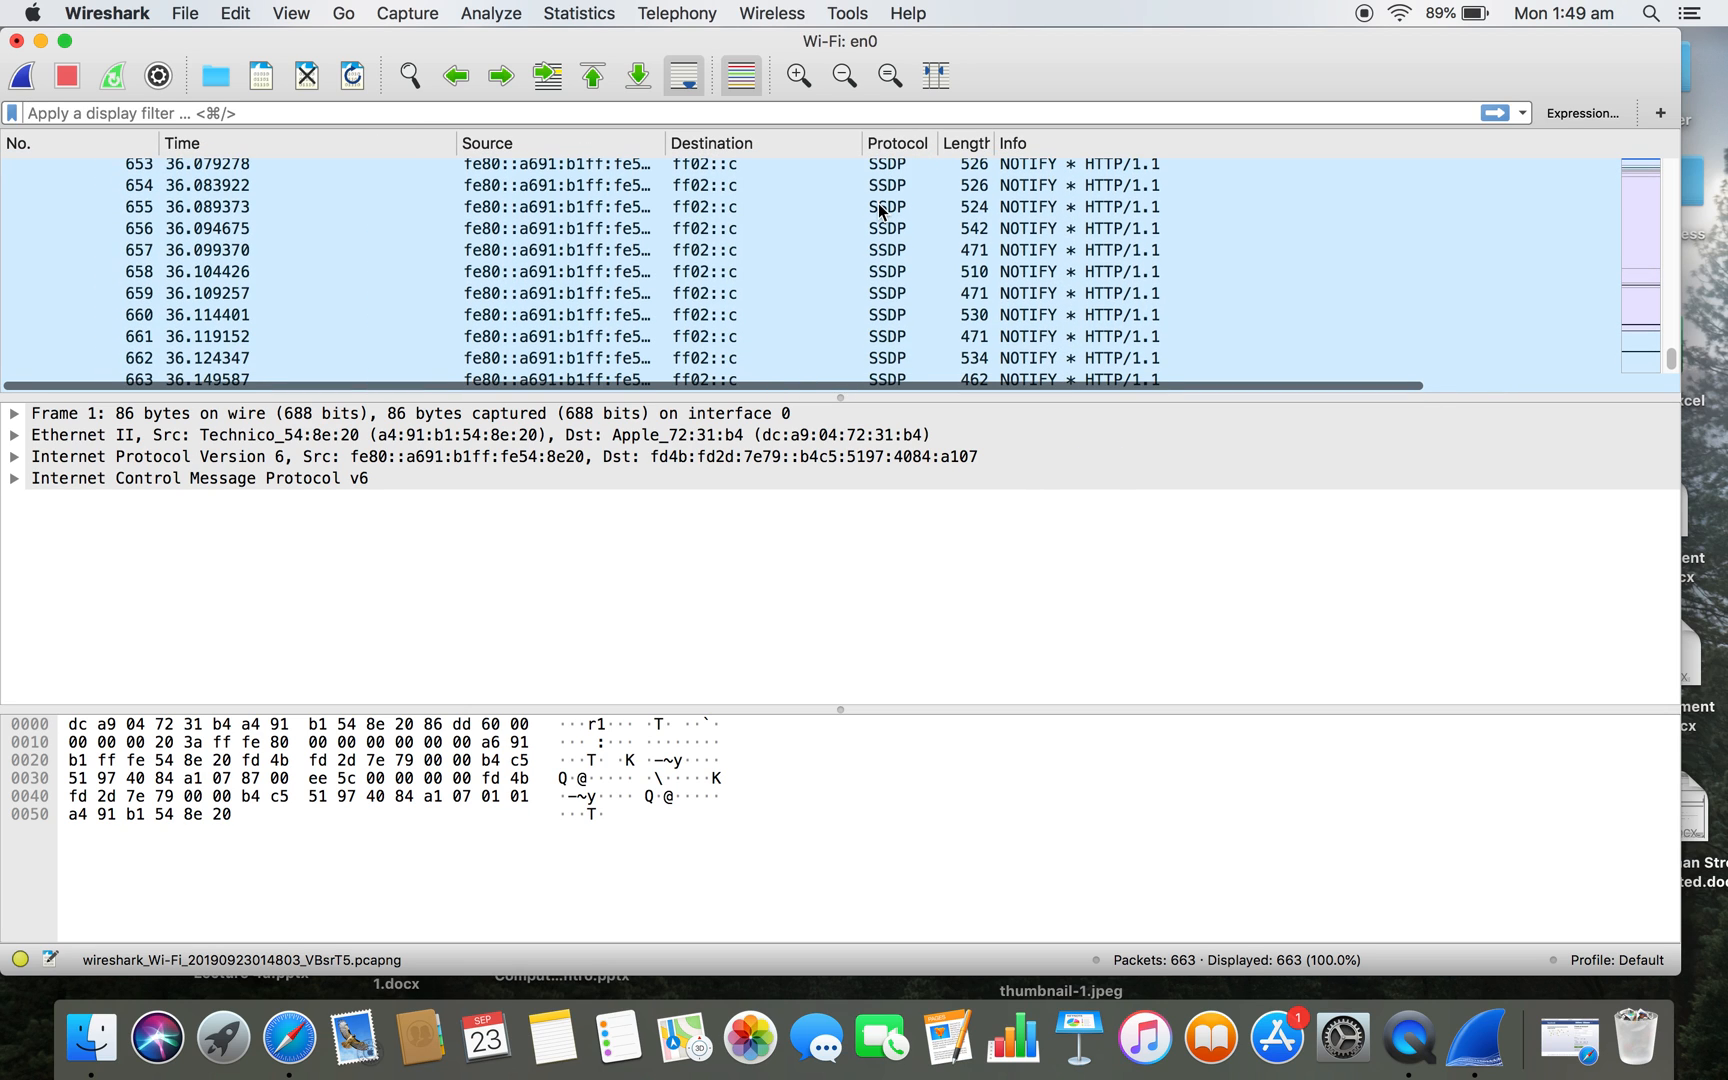
pyautogui.scroll(10, 878, 205)
pyautogui.scroll(2, 878, 202)
pyautogui.scroll(-10, 878, 202)
pyautogui.scroll(2, 878, 202)
pyautogui.hscroll(2, 878, 202)
pyautogui.scroll(15, 878, 202)
pyautogui.hscroll(-2, 878, 202)
pyautogui.scroll(3, 878, 202)
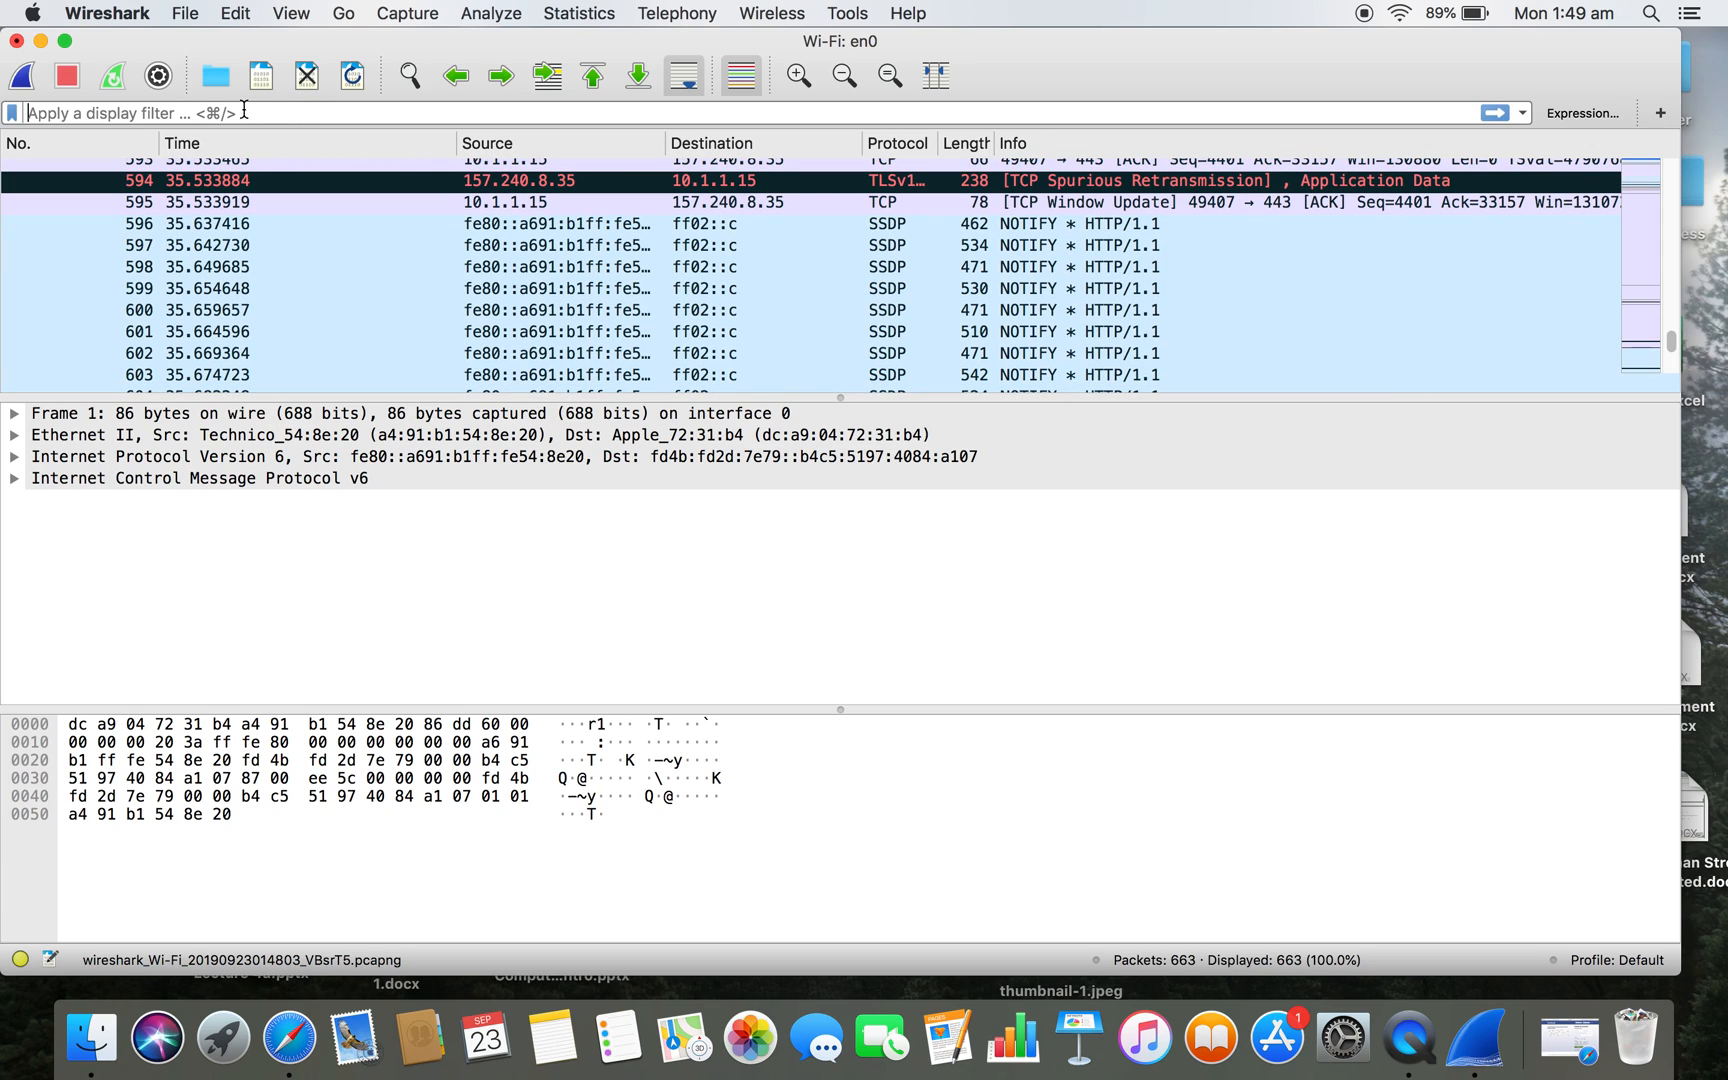
# - Apply the display filter dns to the captured packets
pyautogui.write('dns.id == 0x9c77')
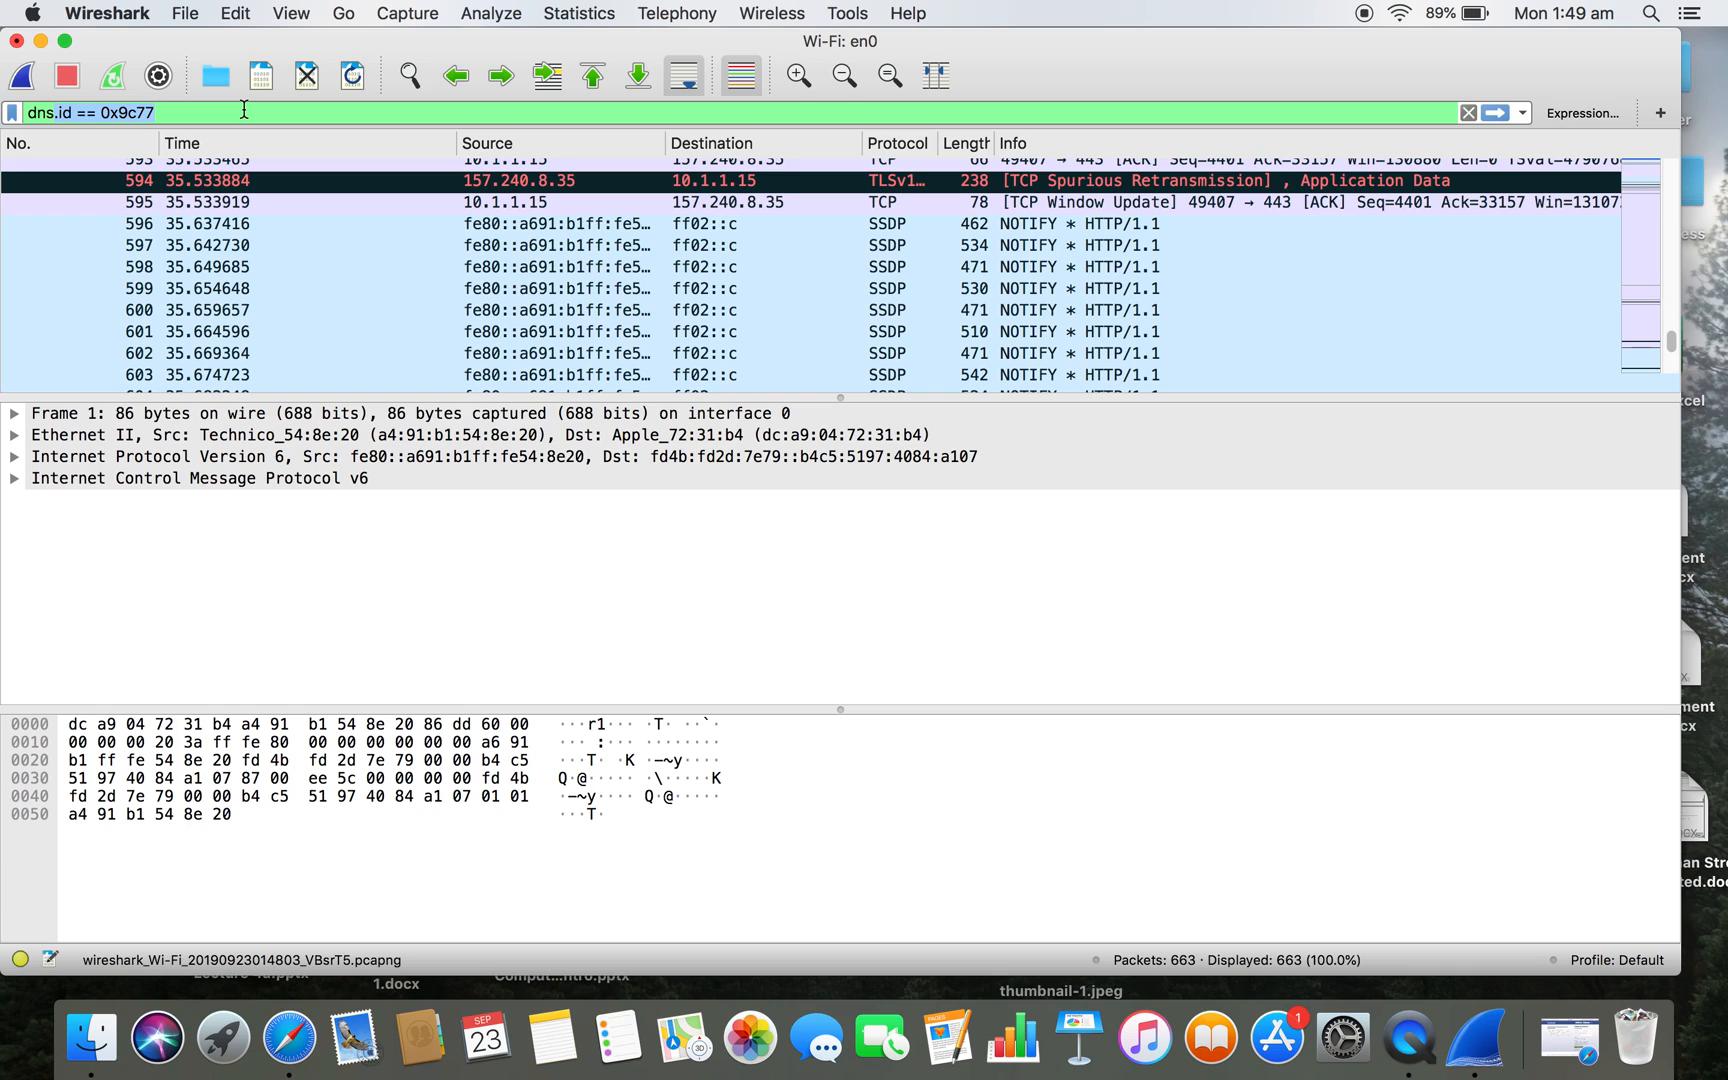
pyautogui.write('dns')
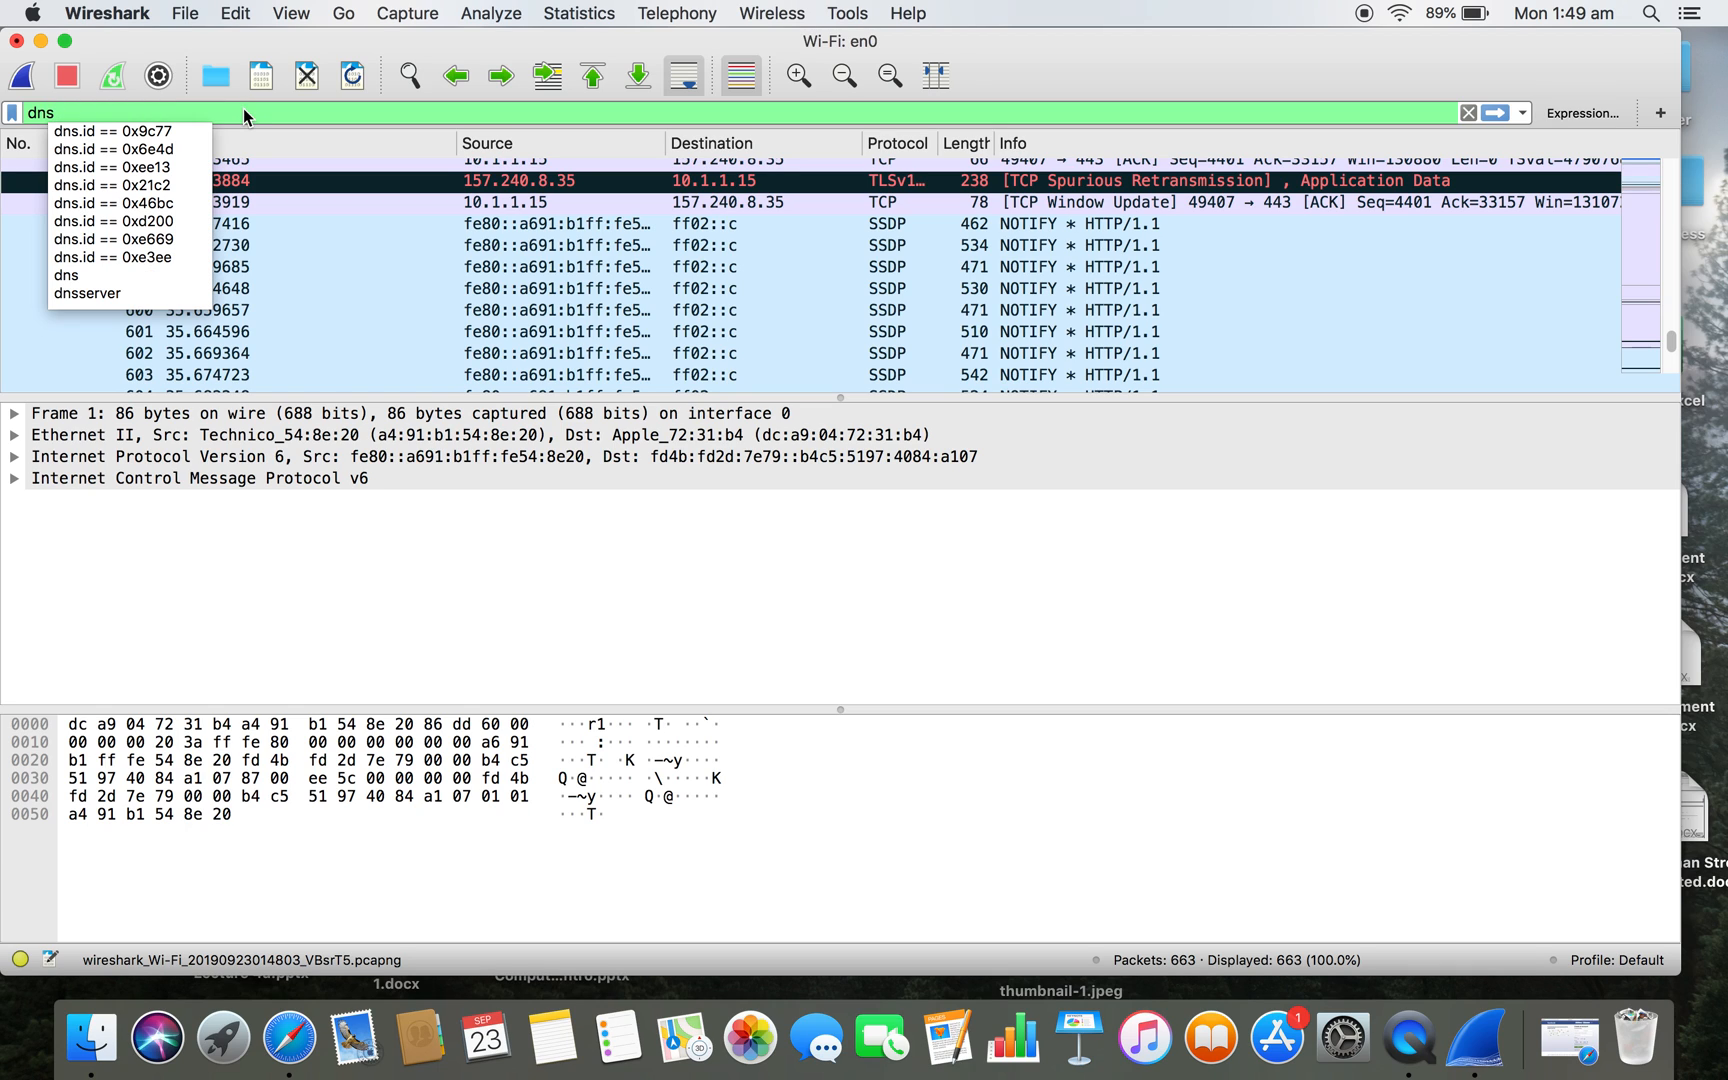
pyautogui.press('Return')
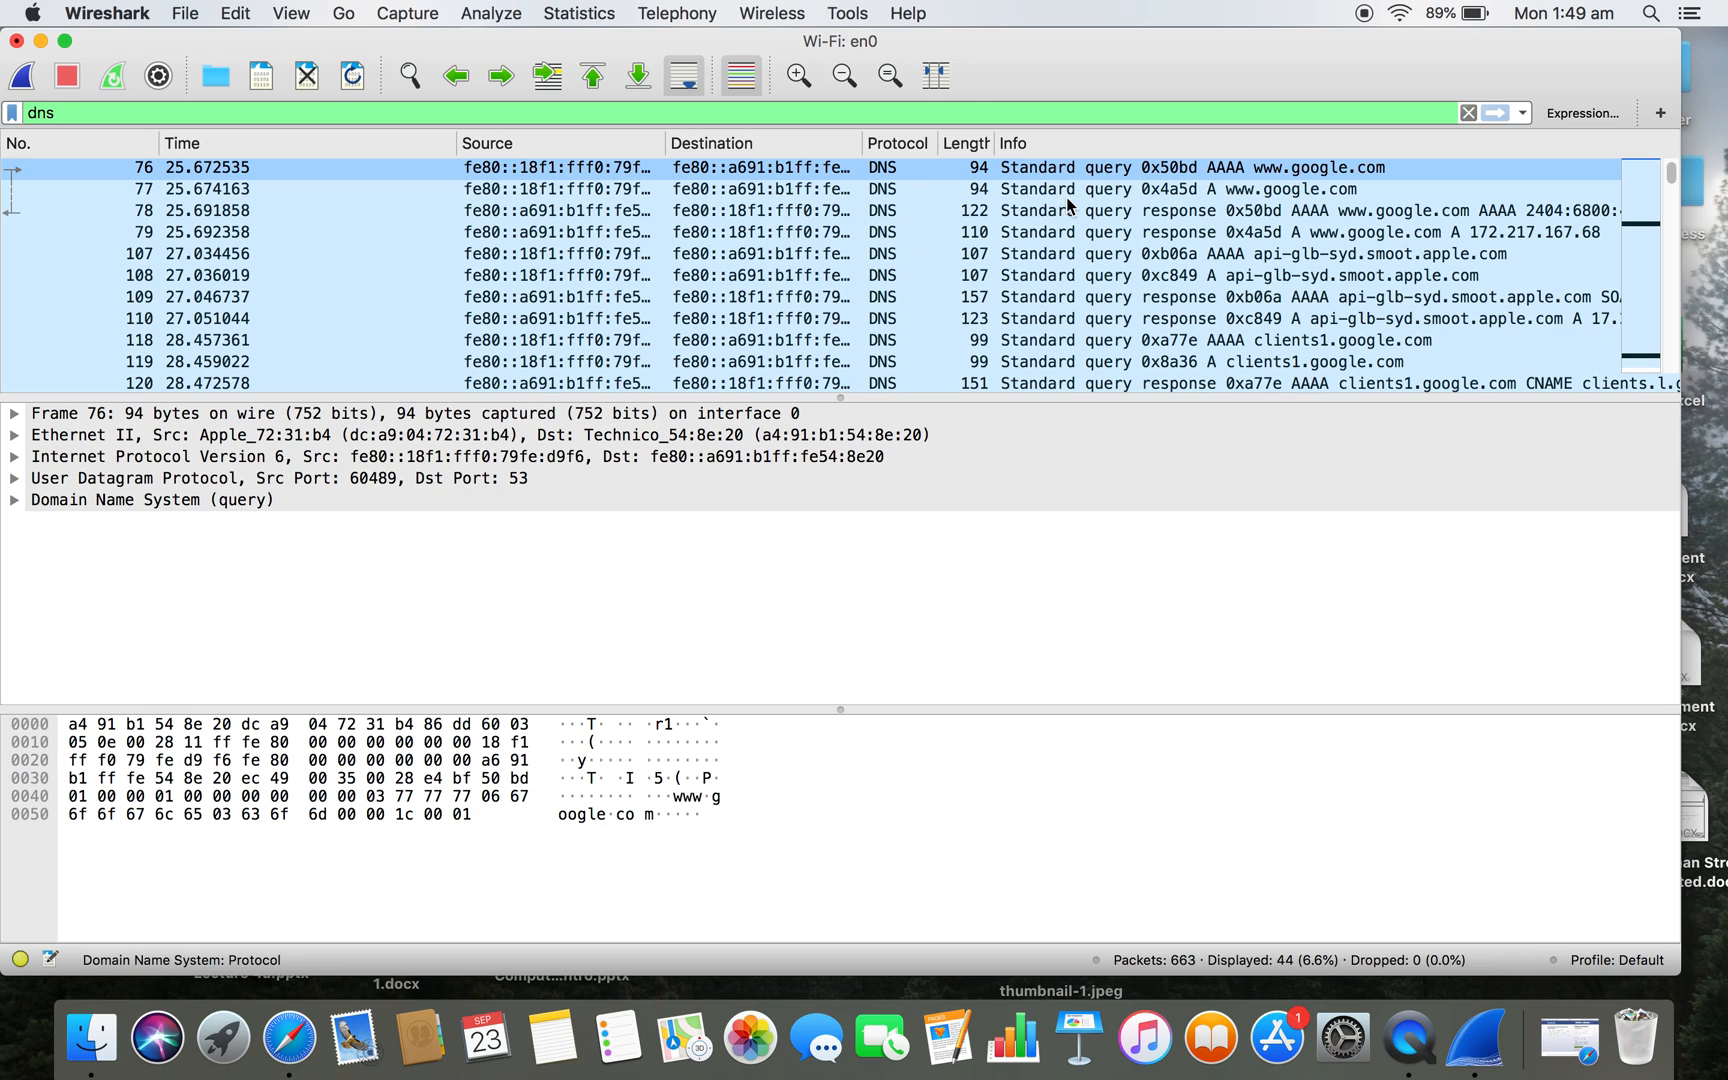
# - Find and select the standard AAAA query packet for facebook.com in the filtered list
pyautogui.scroll(-2, 1079, 259)
pyautogui.scroll(-9, 1079, 259)
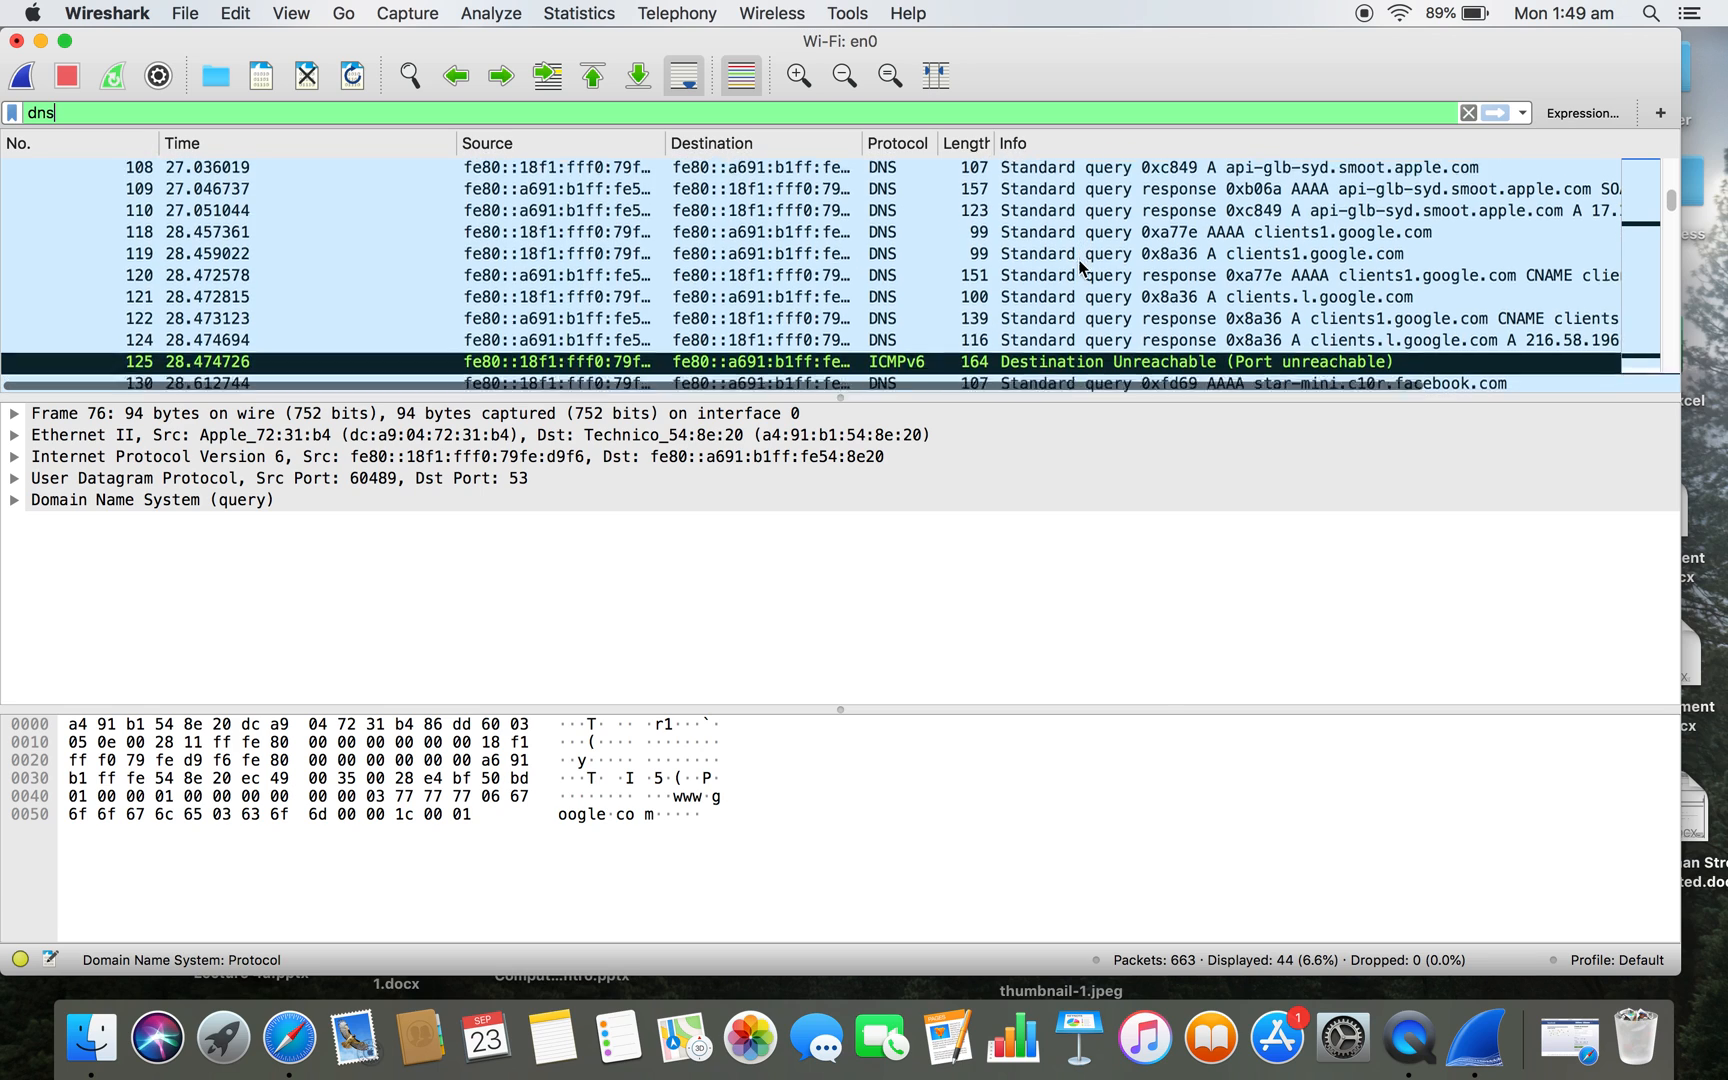
pyautogui.scroll(-2, 1079, 259)
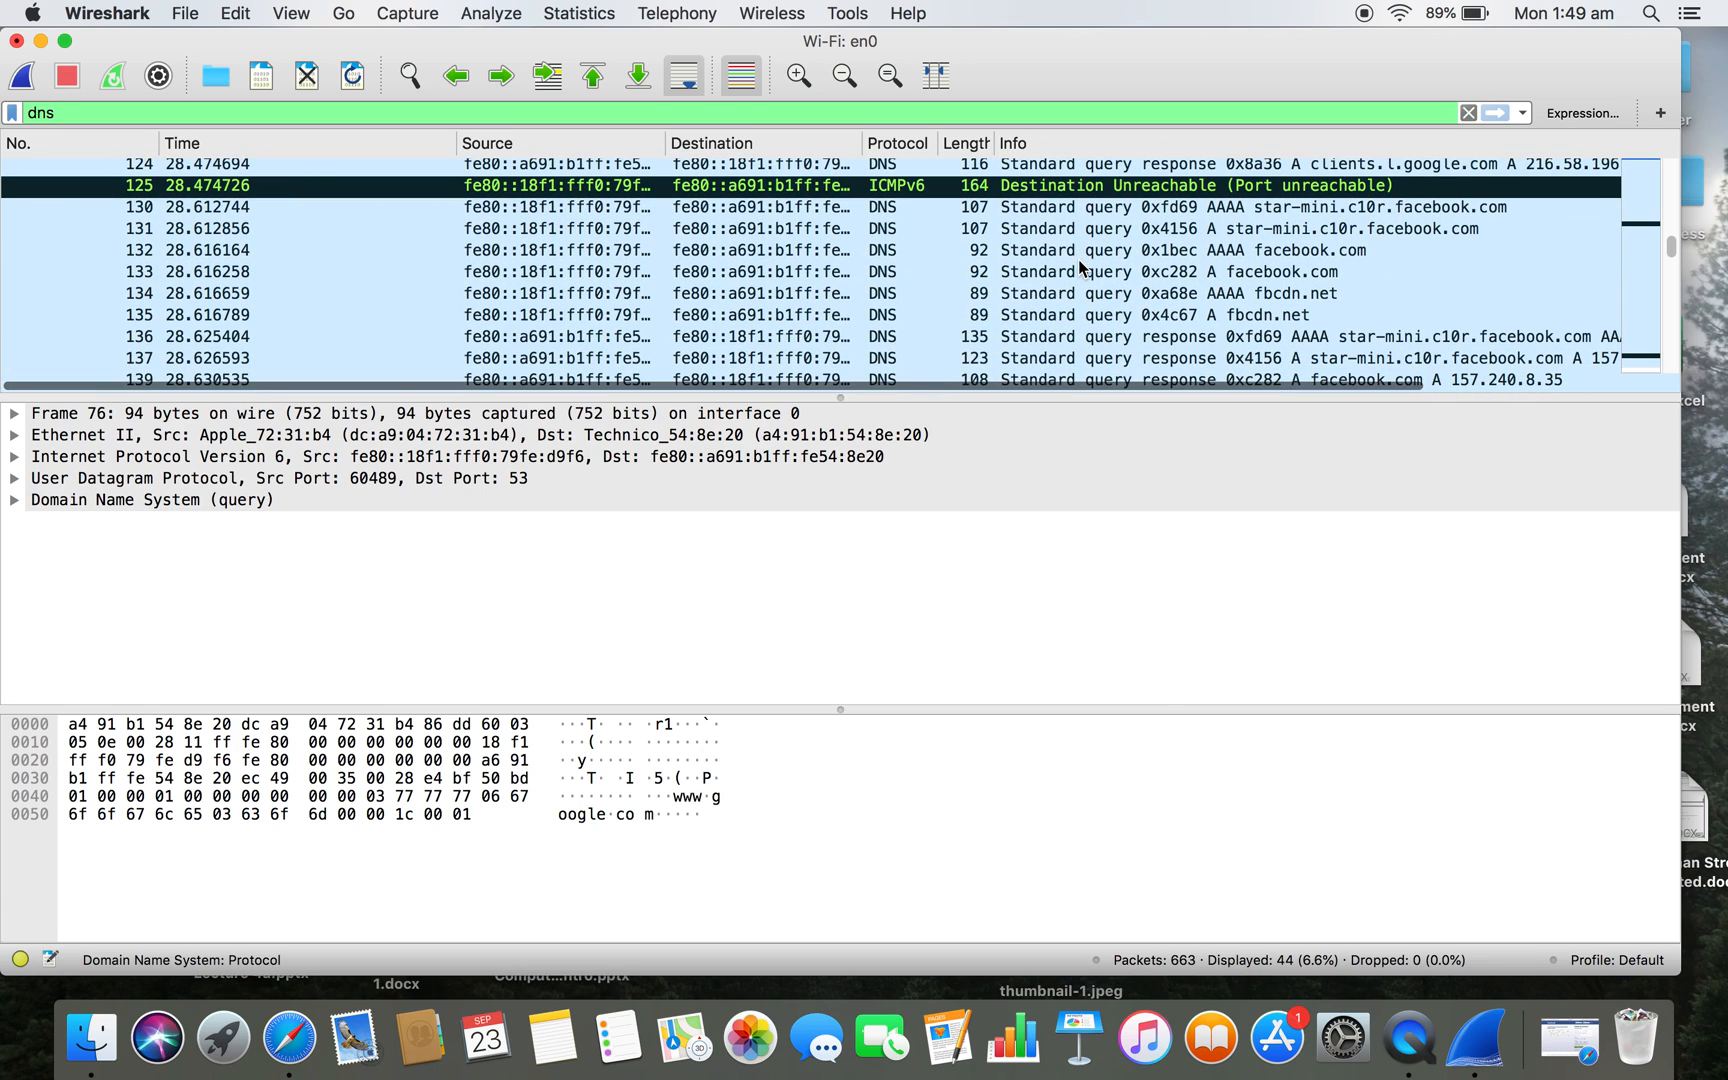
pyautogui.click(1088, 254)
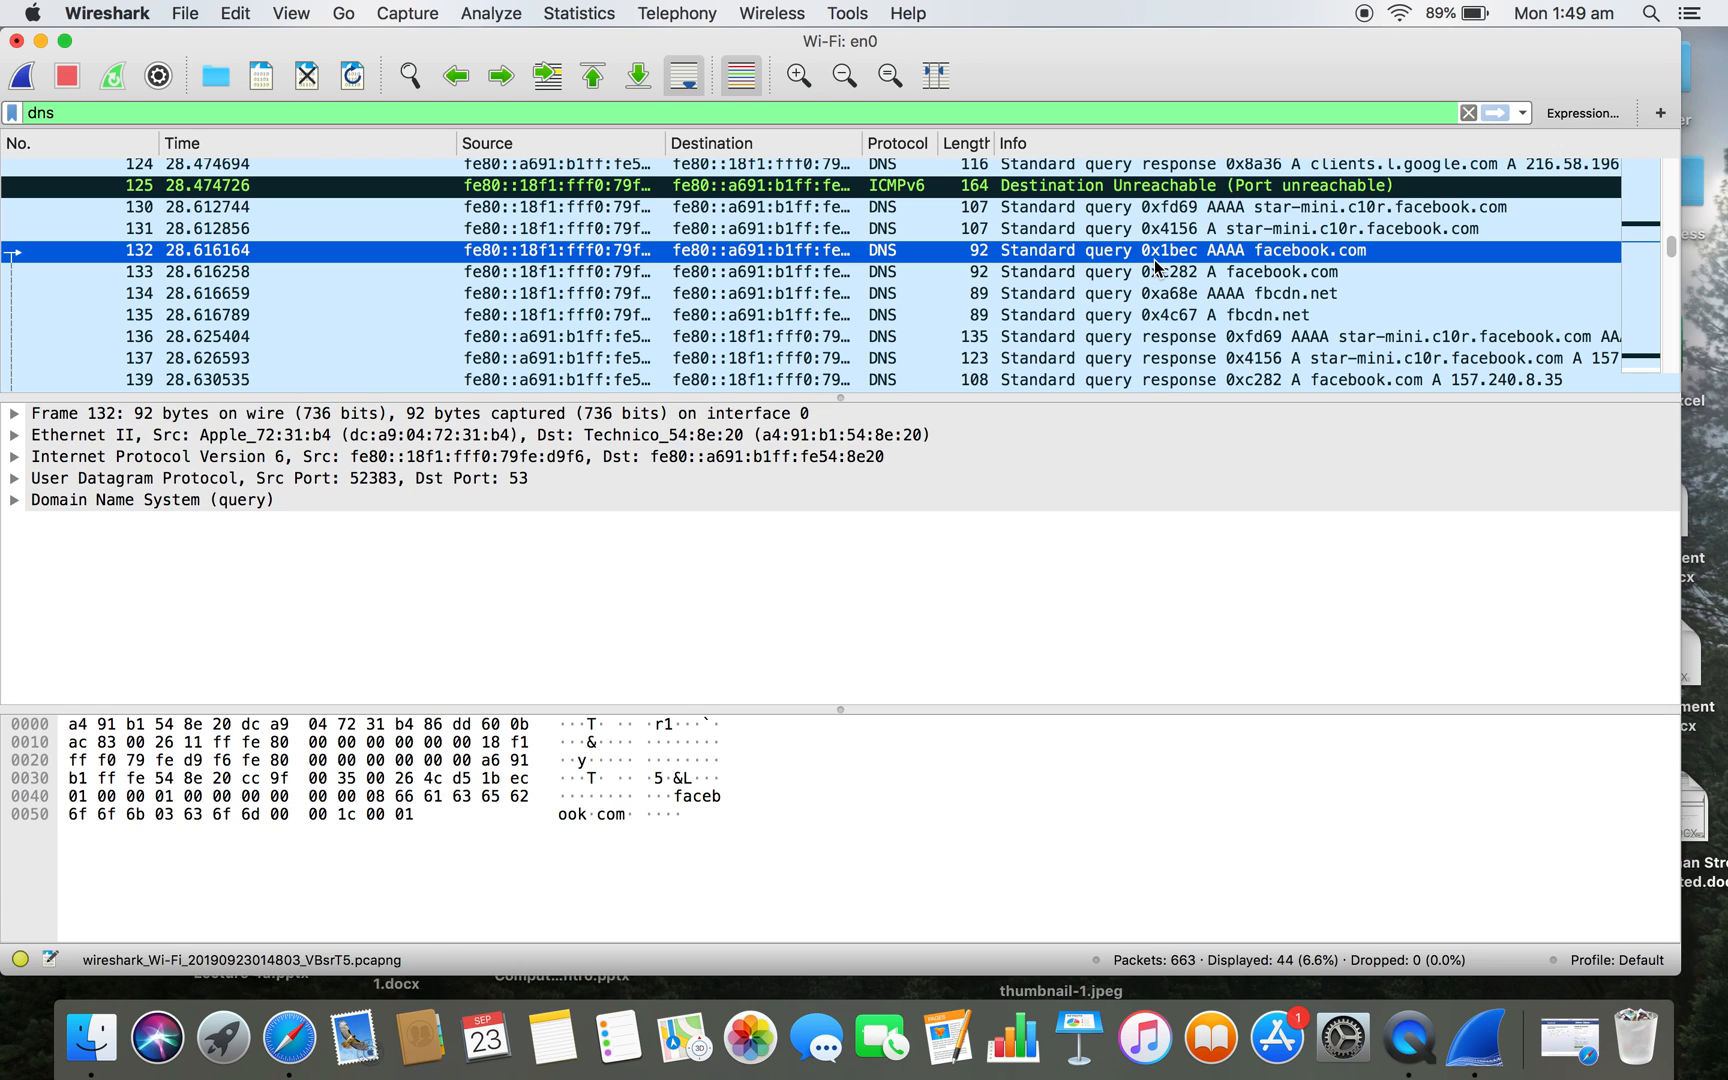
# - Compare the facebook.com AAAA query with its matching response packet, finishing with the query selected
pyautogui.scroll(-4, 1154, 259)
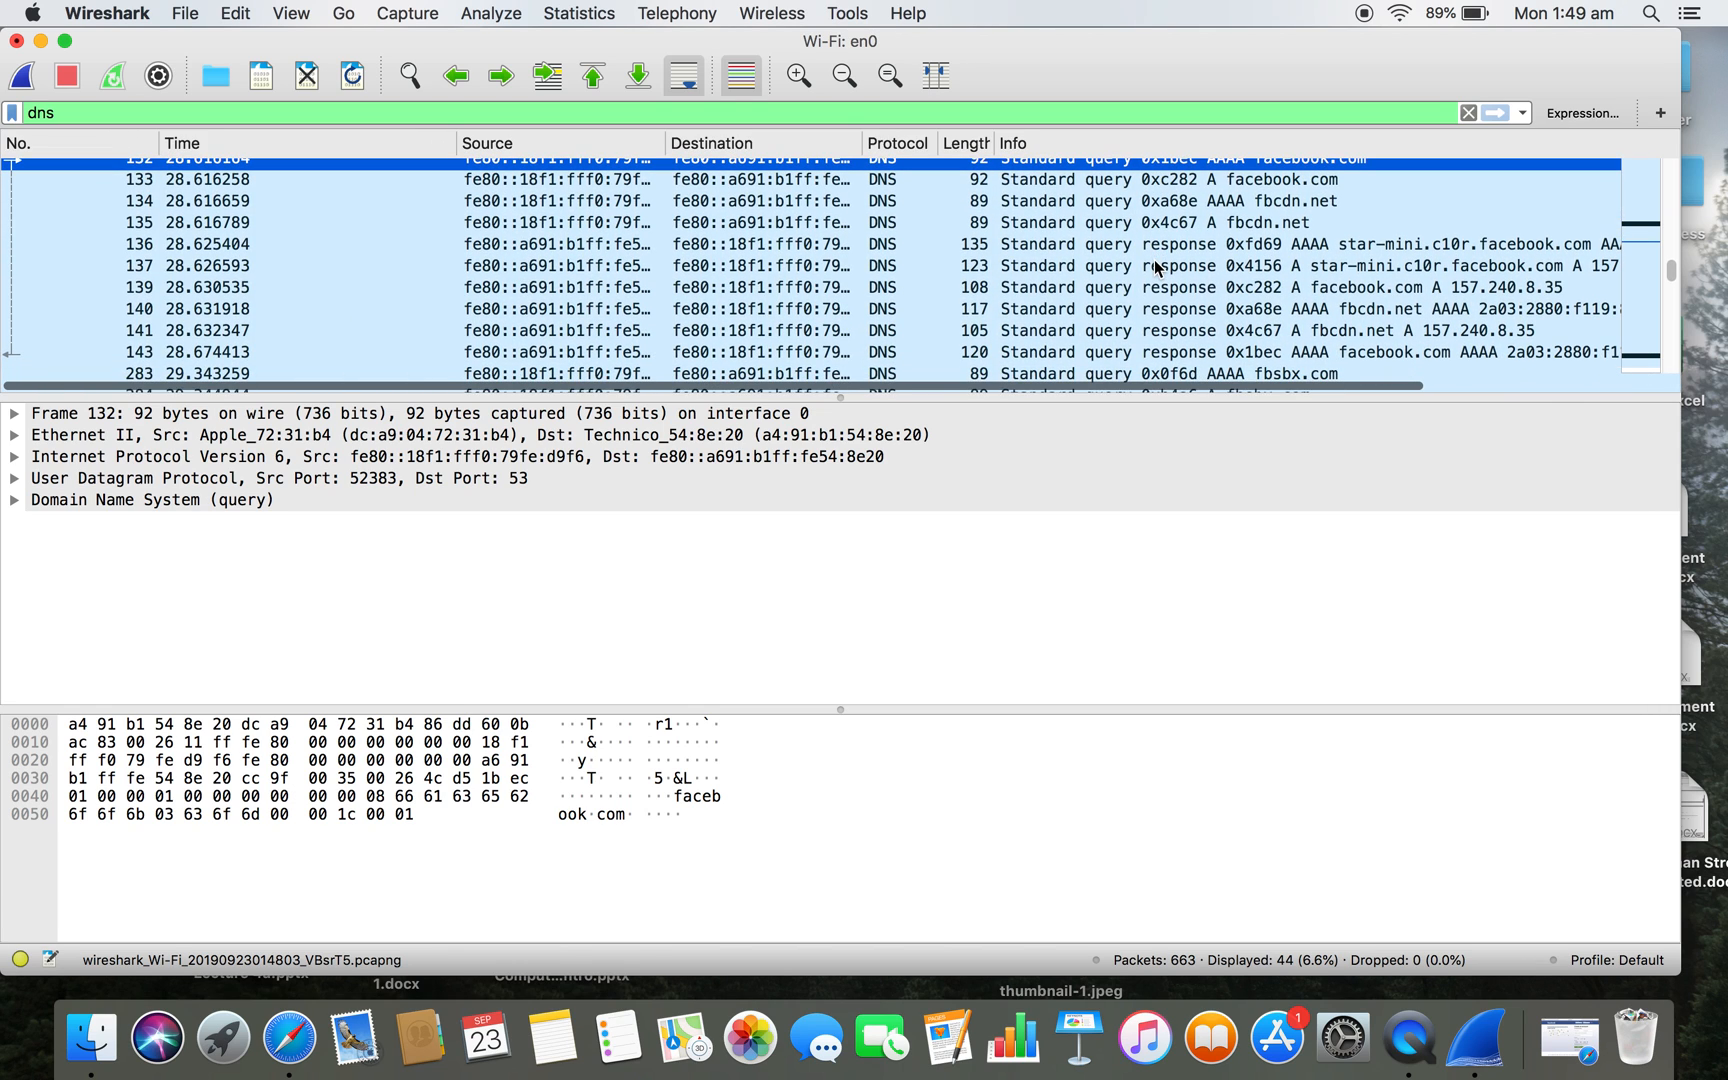
pyautogui.scroll(1, 1154, 266)
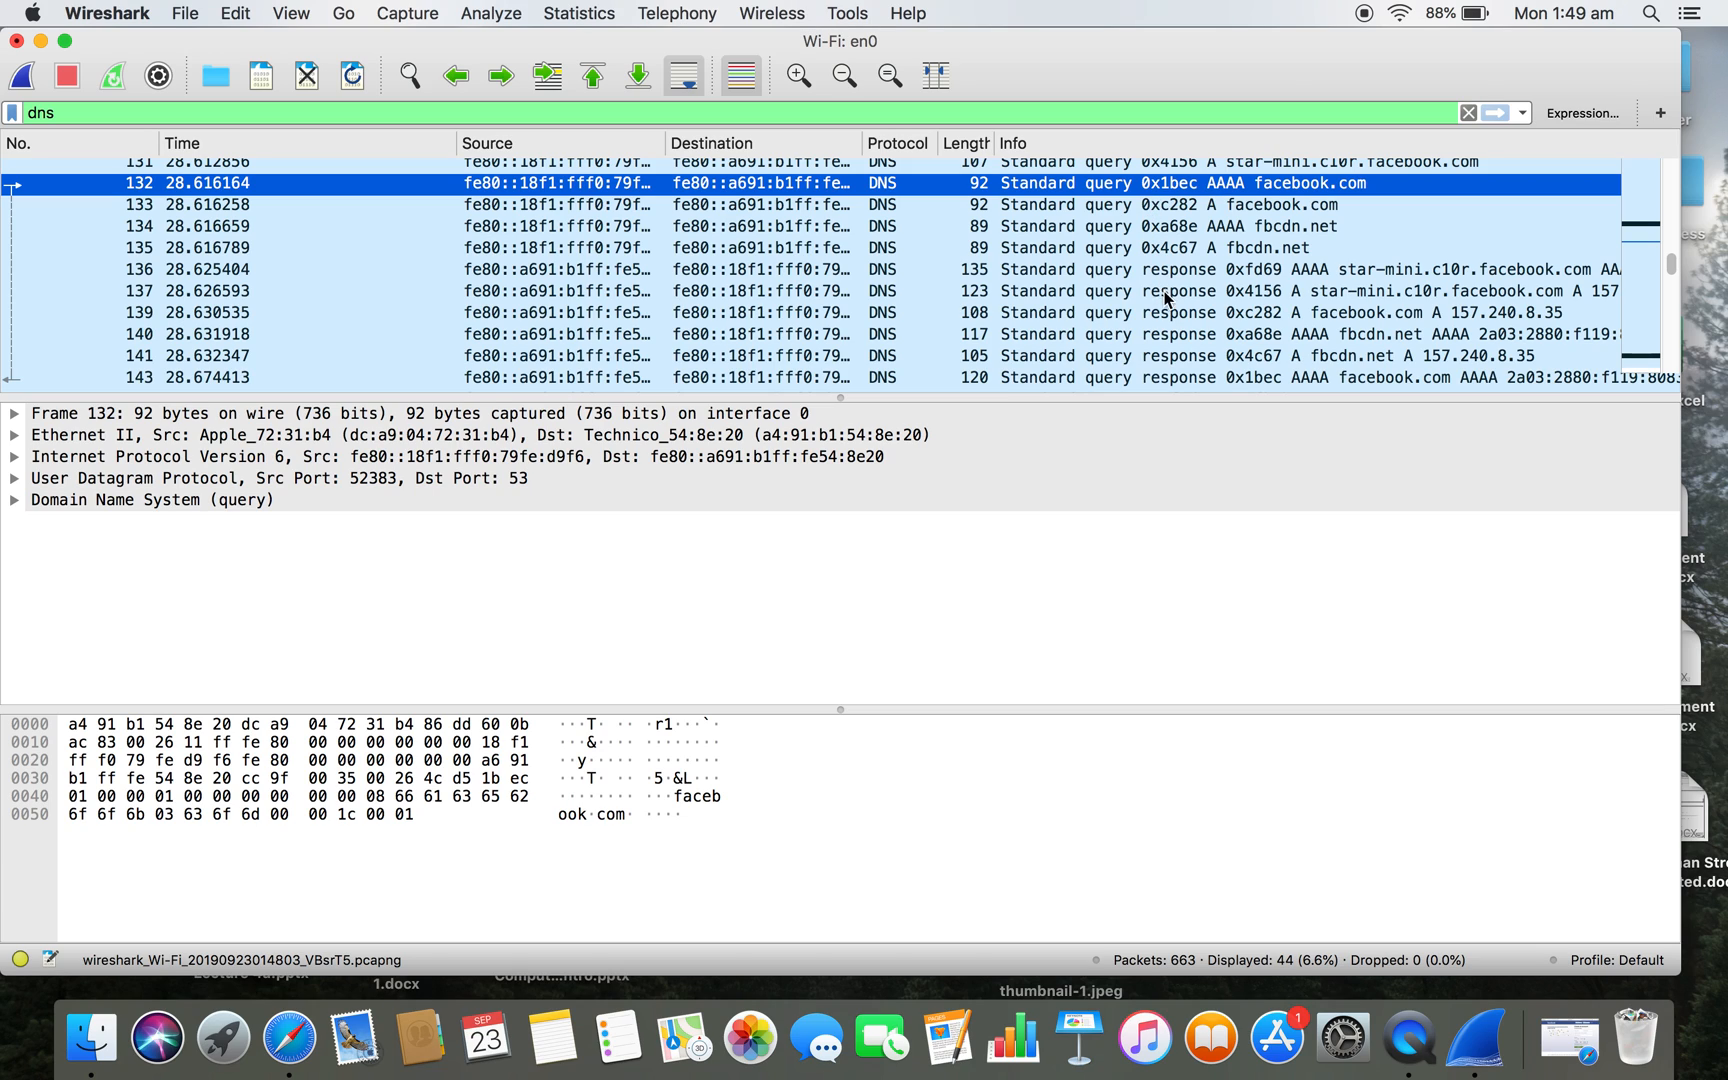
pyautogui.click(1166, 378)
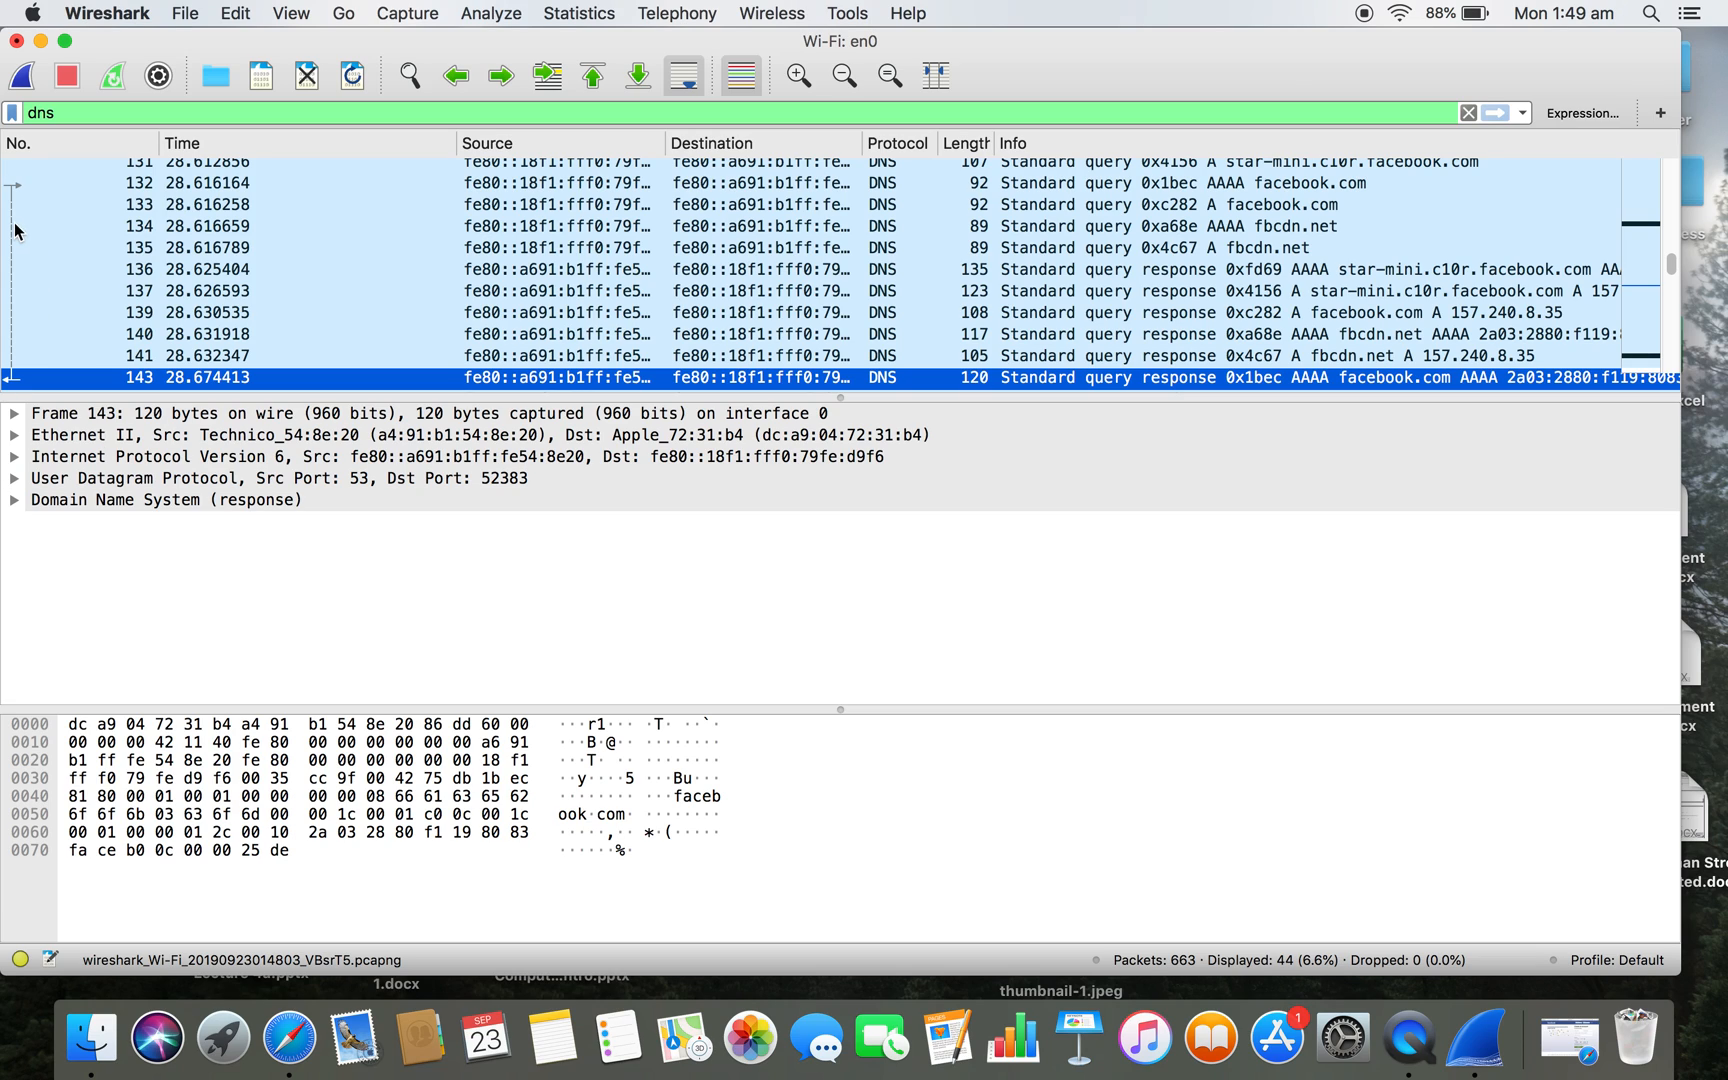
pyautogui.click(11, 186)
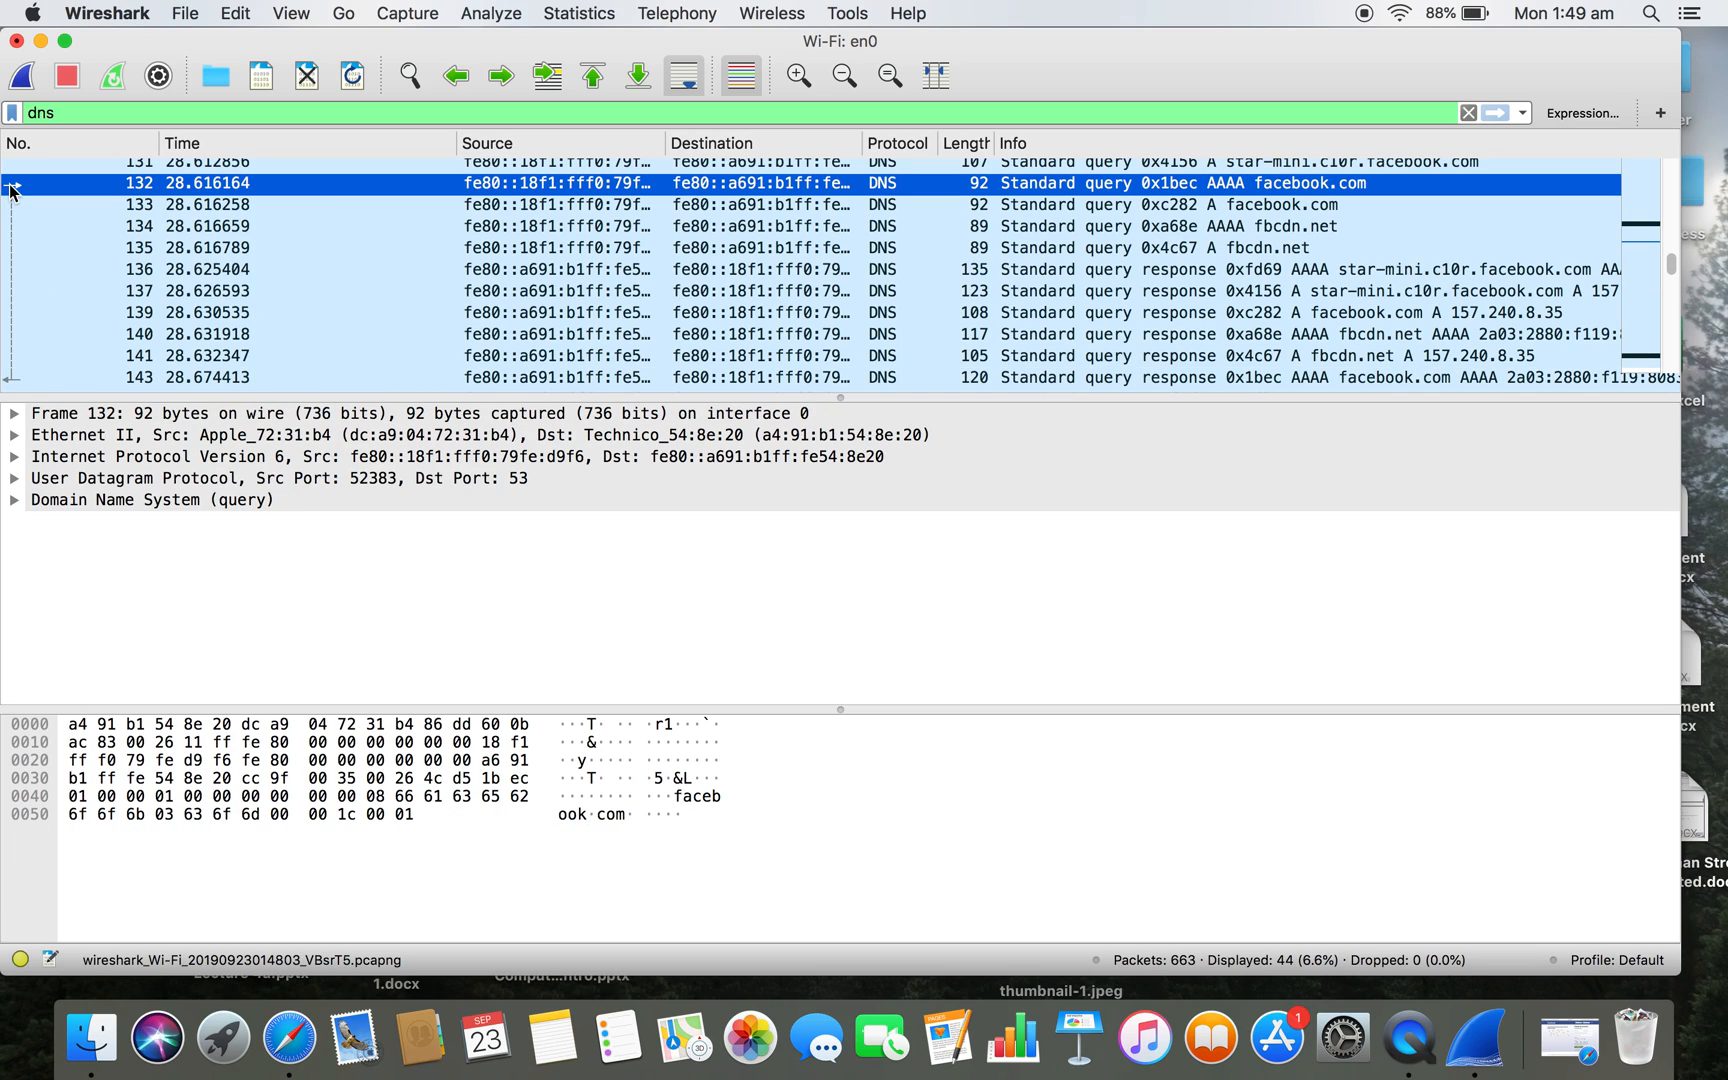
pyautogui.click(15, 378)
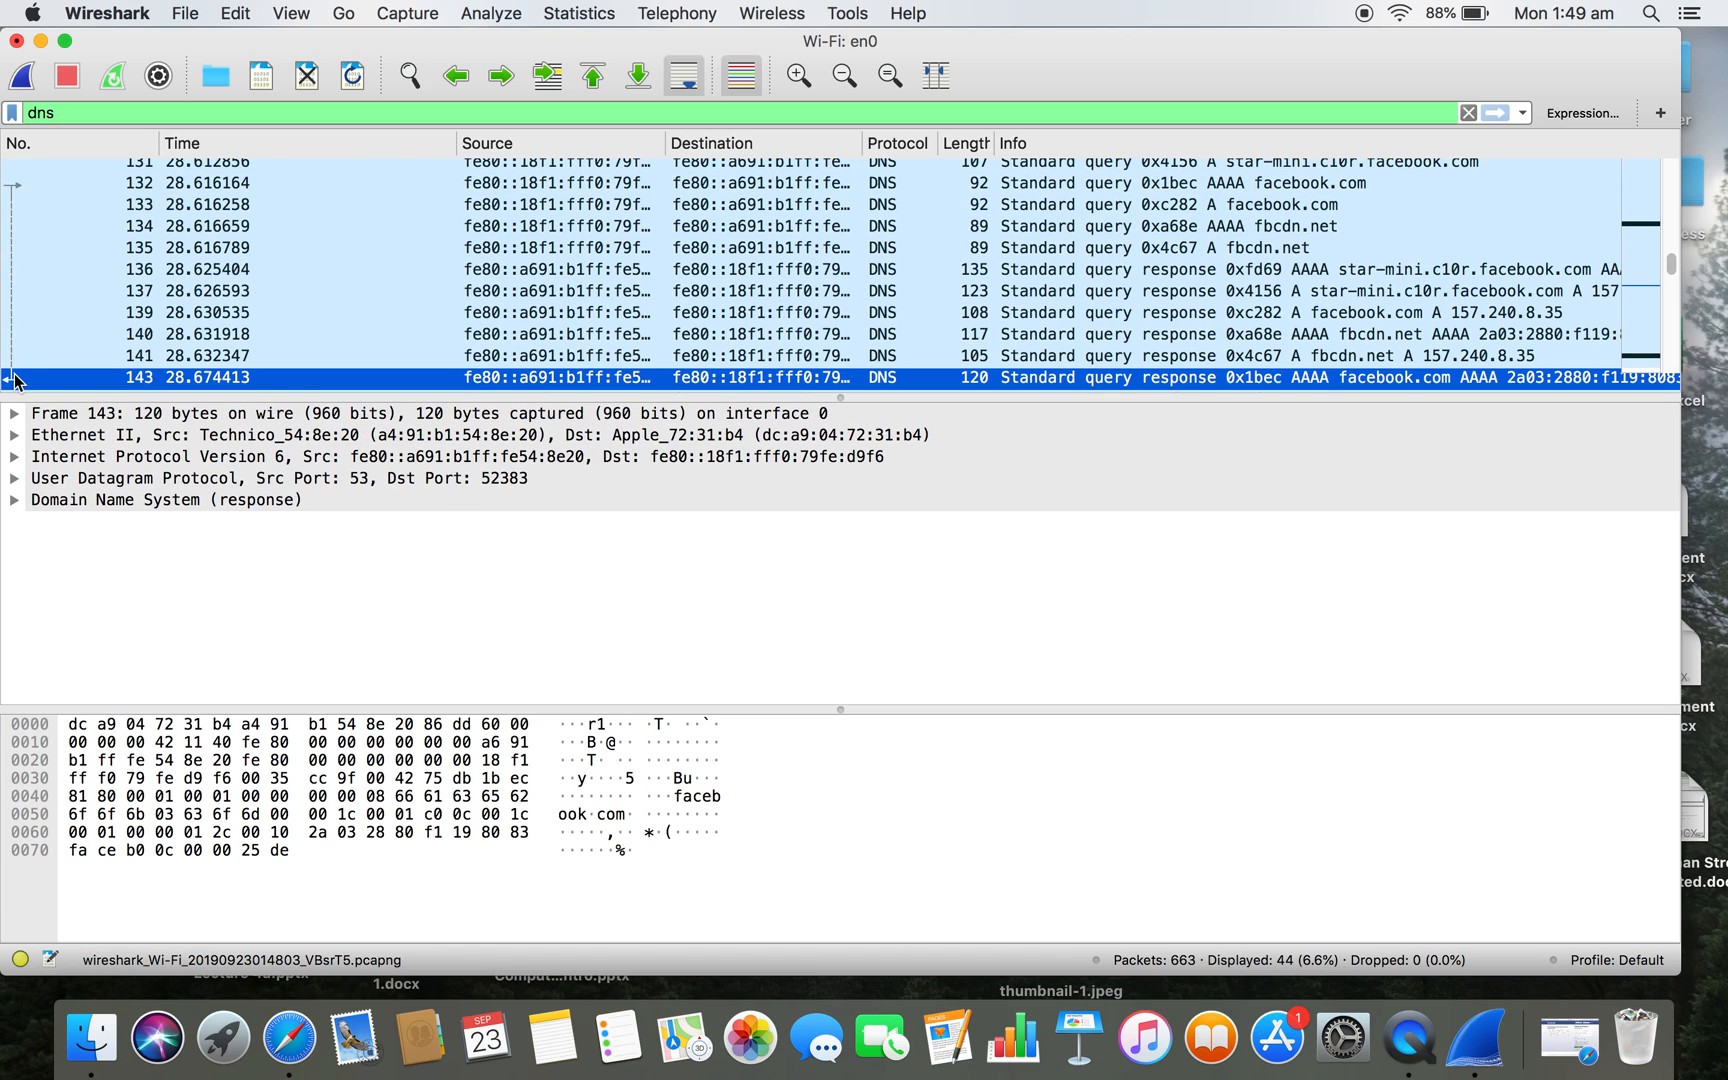
pyautogui.click(12, 187)
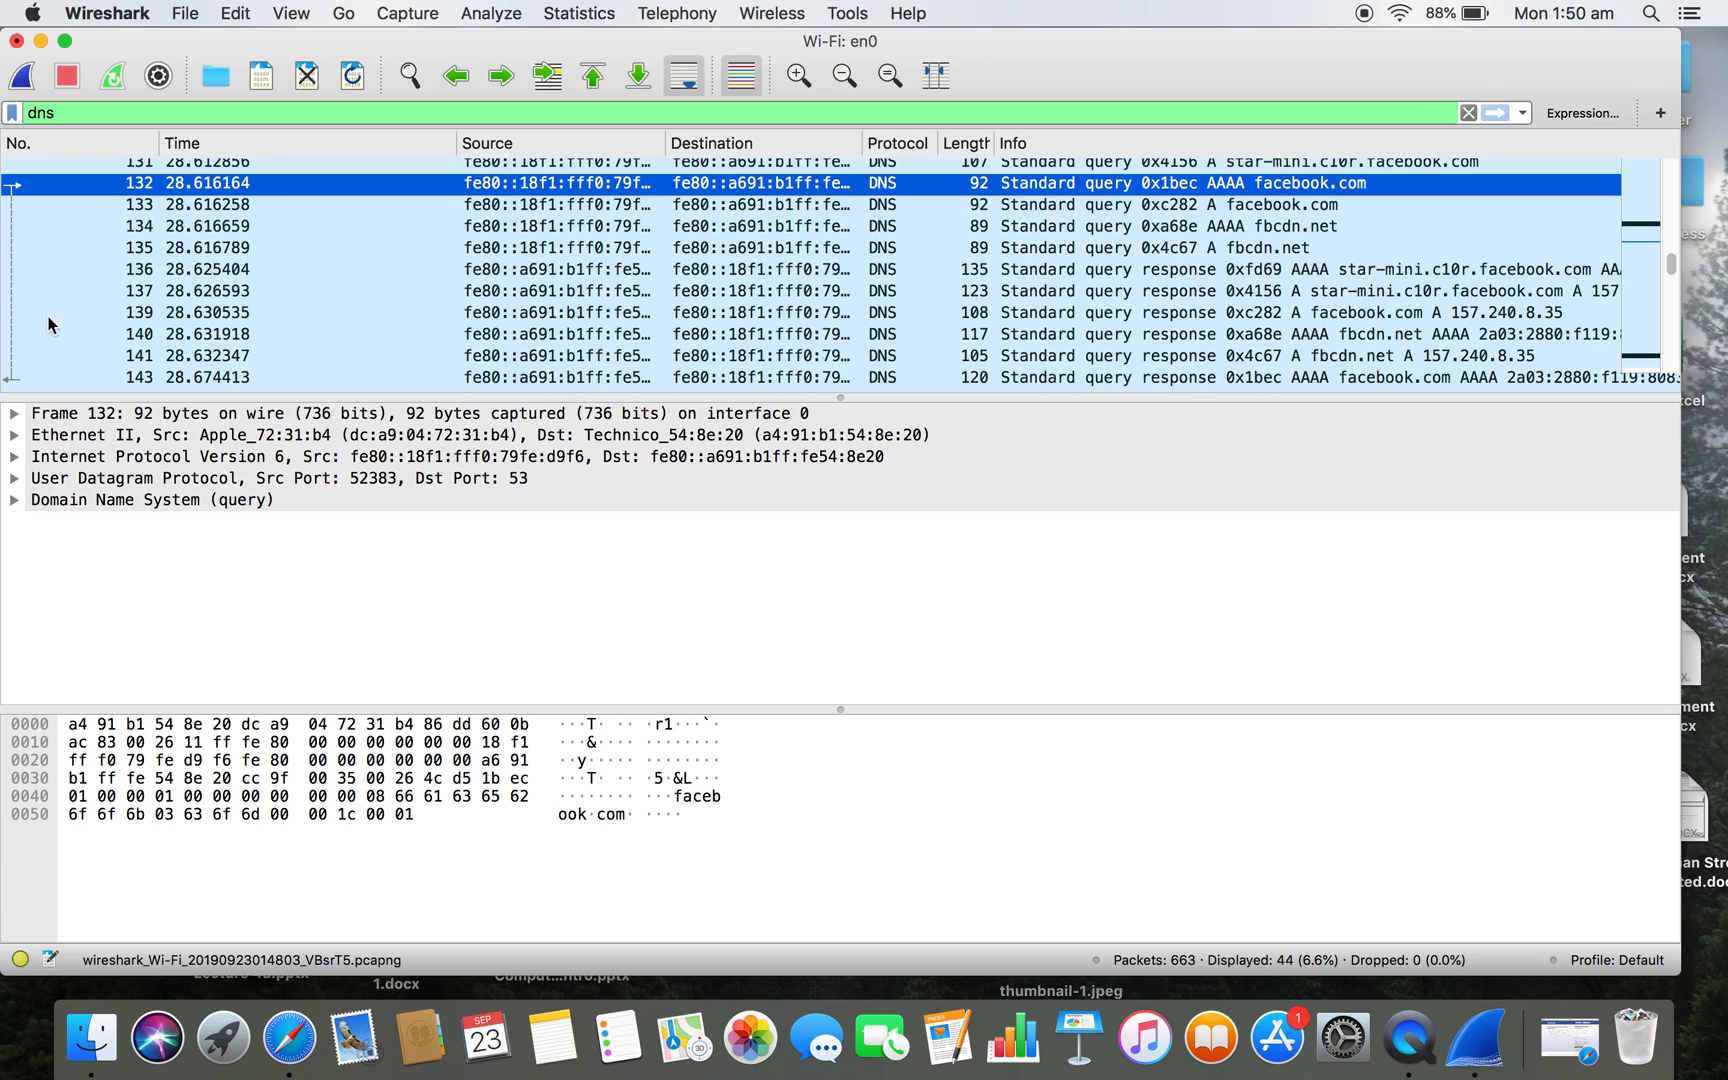
pyautogui.click(7, 378)
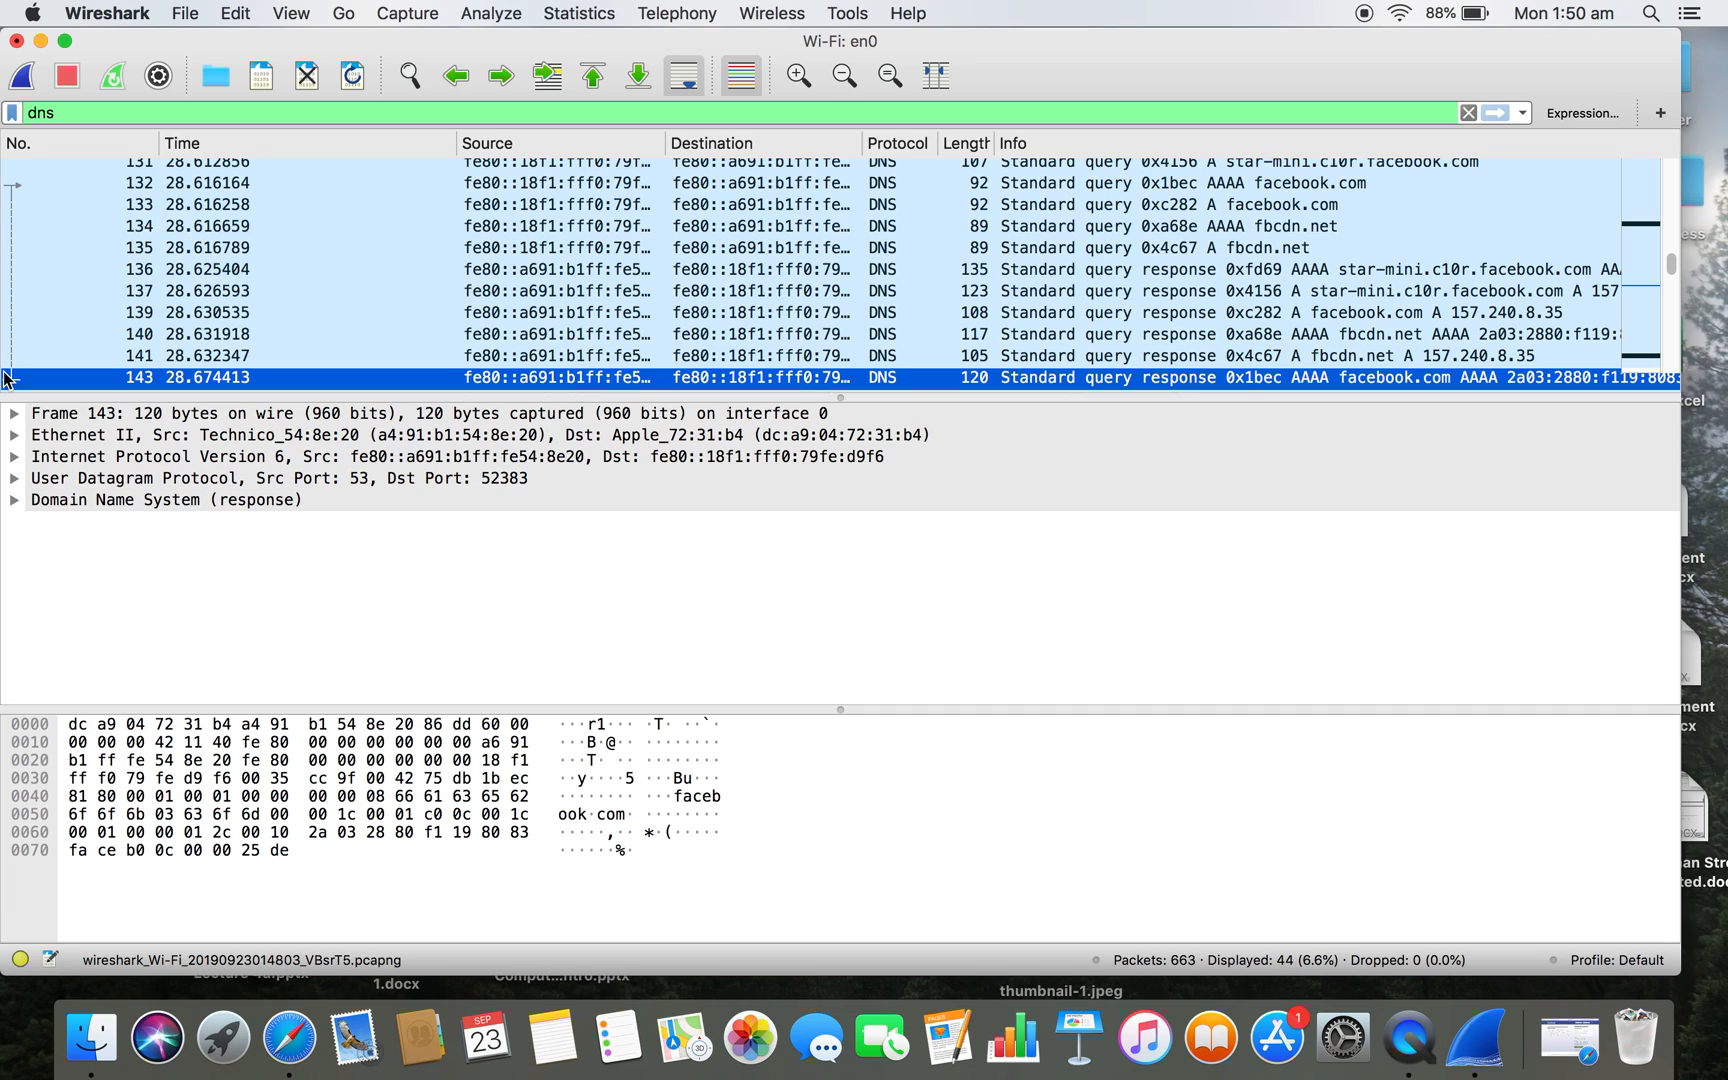
pyautogui.click(12, 188)
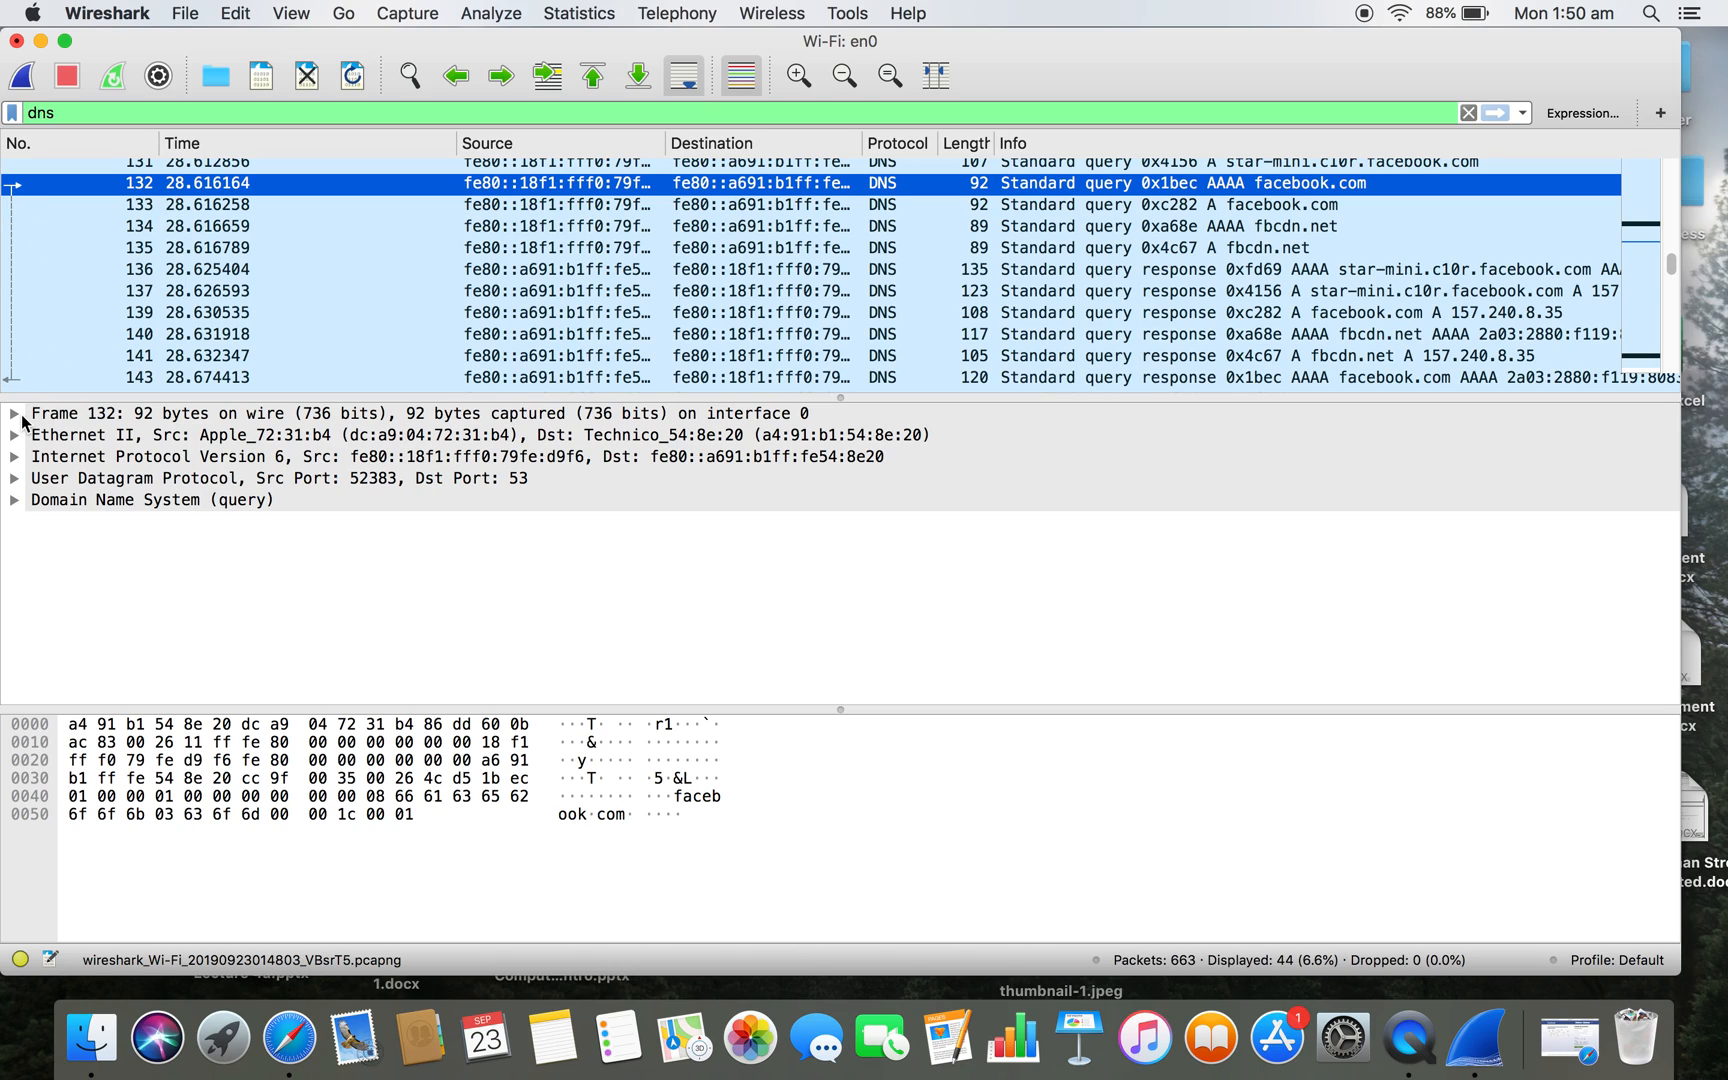
# - Briefly expand and collapse the query's protocol layers from Ethernet II to Domain Name System to preview their details
pyautogui.click(15, 435)
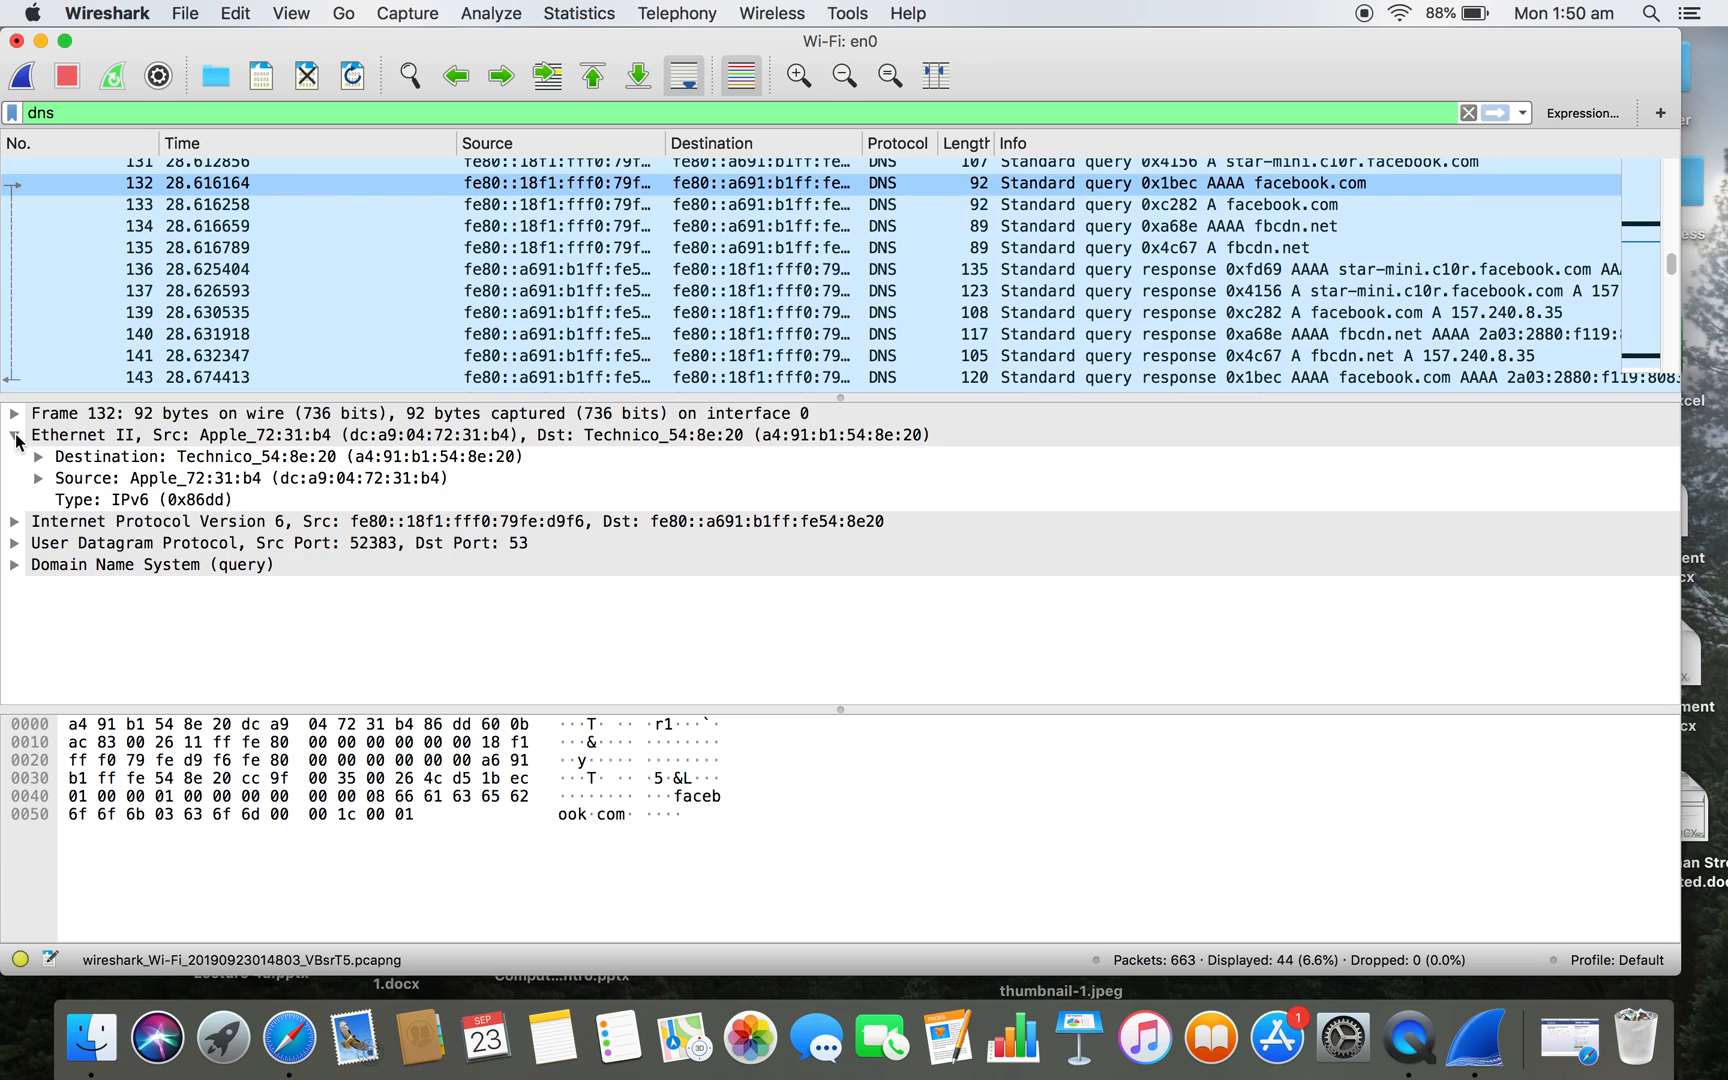
pyautogui.click(15, 435)
pyautogui.click(14, 457)
pyautogui.click(14, 457)
pyautogui.click(14, 479)
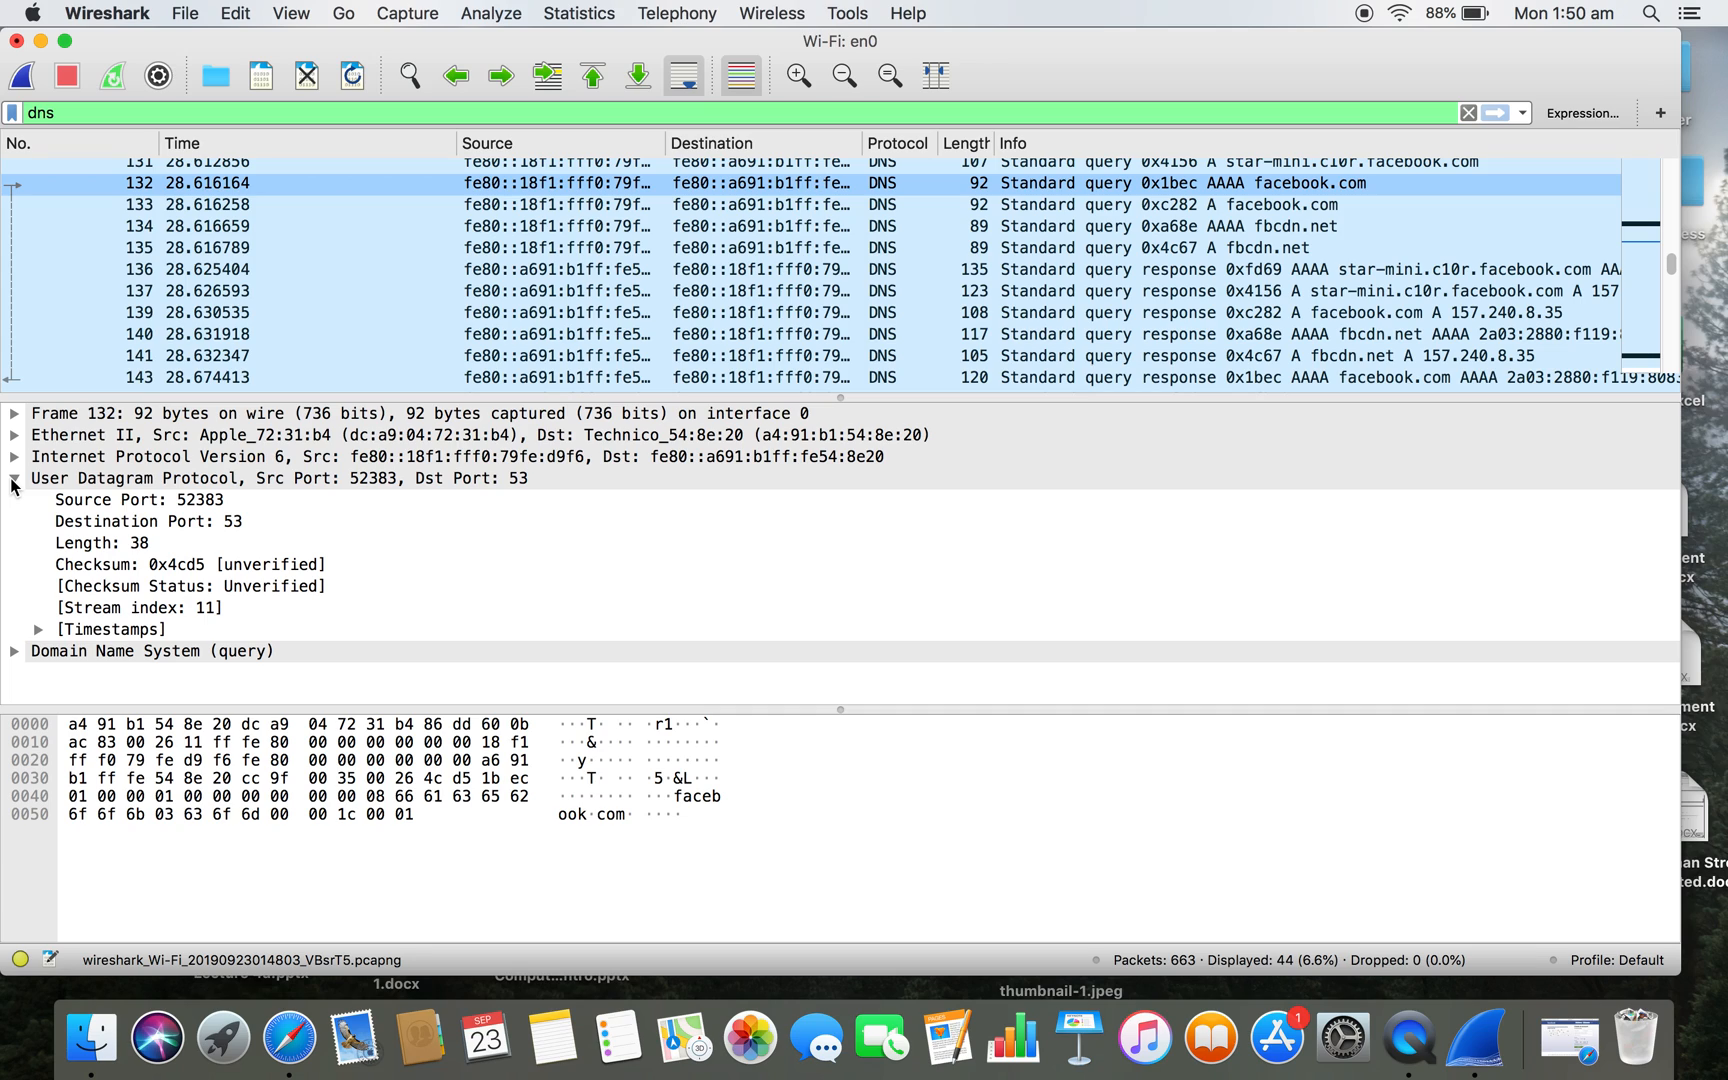
pyautogui.click(13, 479)
pyautogui.click(13, 496)
pyautogui.click(13, 496)
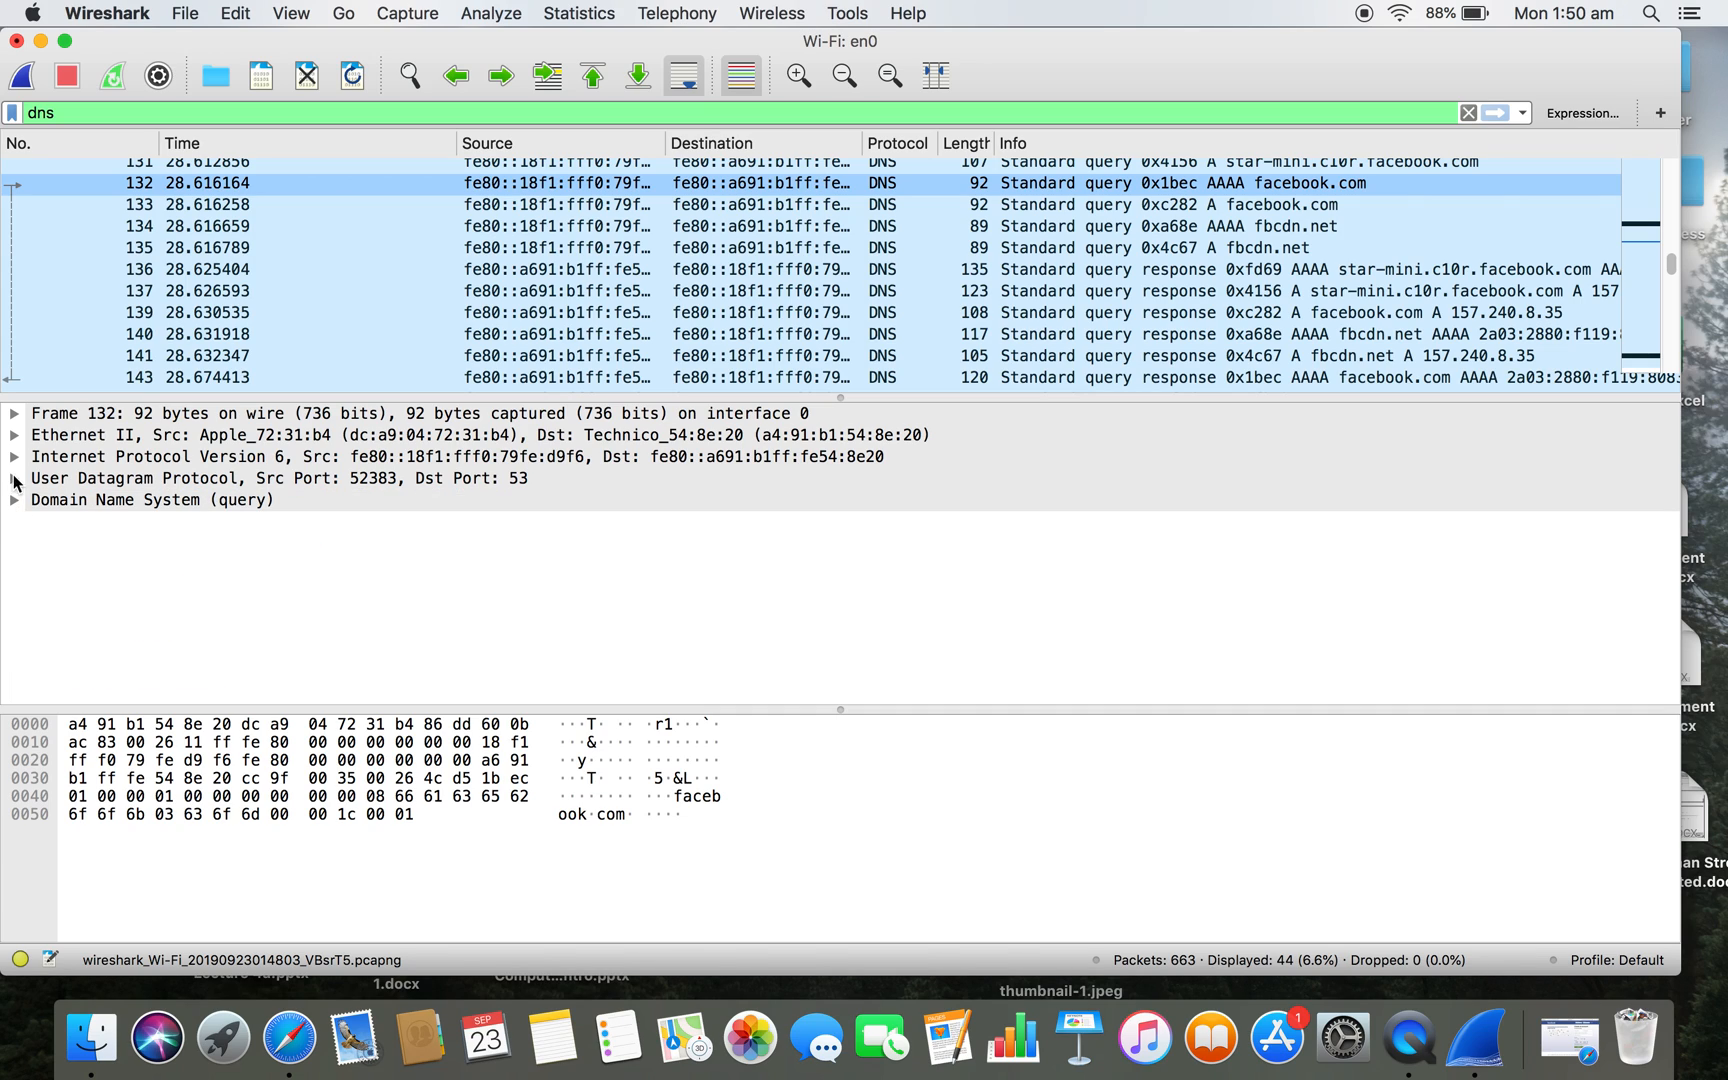
# - Inspect the query's Ethernet source address, IPv6 header and UDP ports, collapsing each of these layers again
pyautogui.click(14, 435)
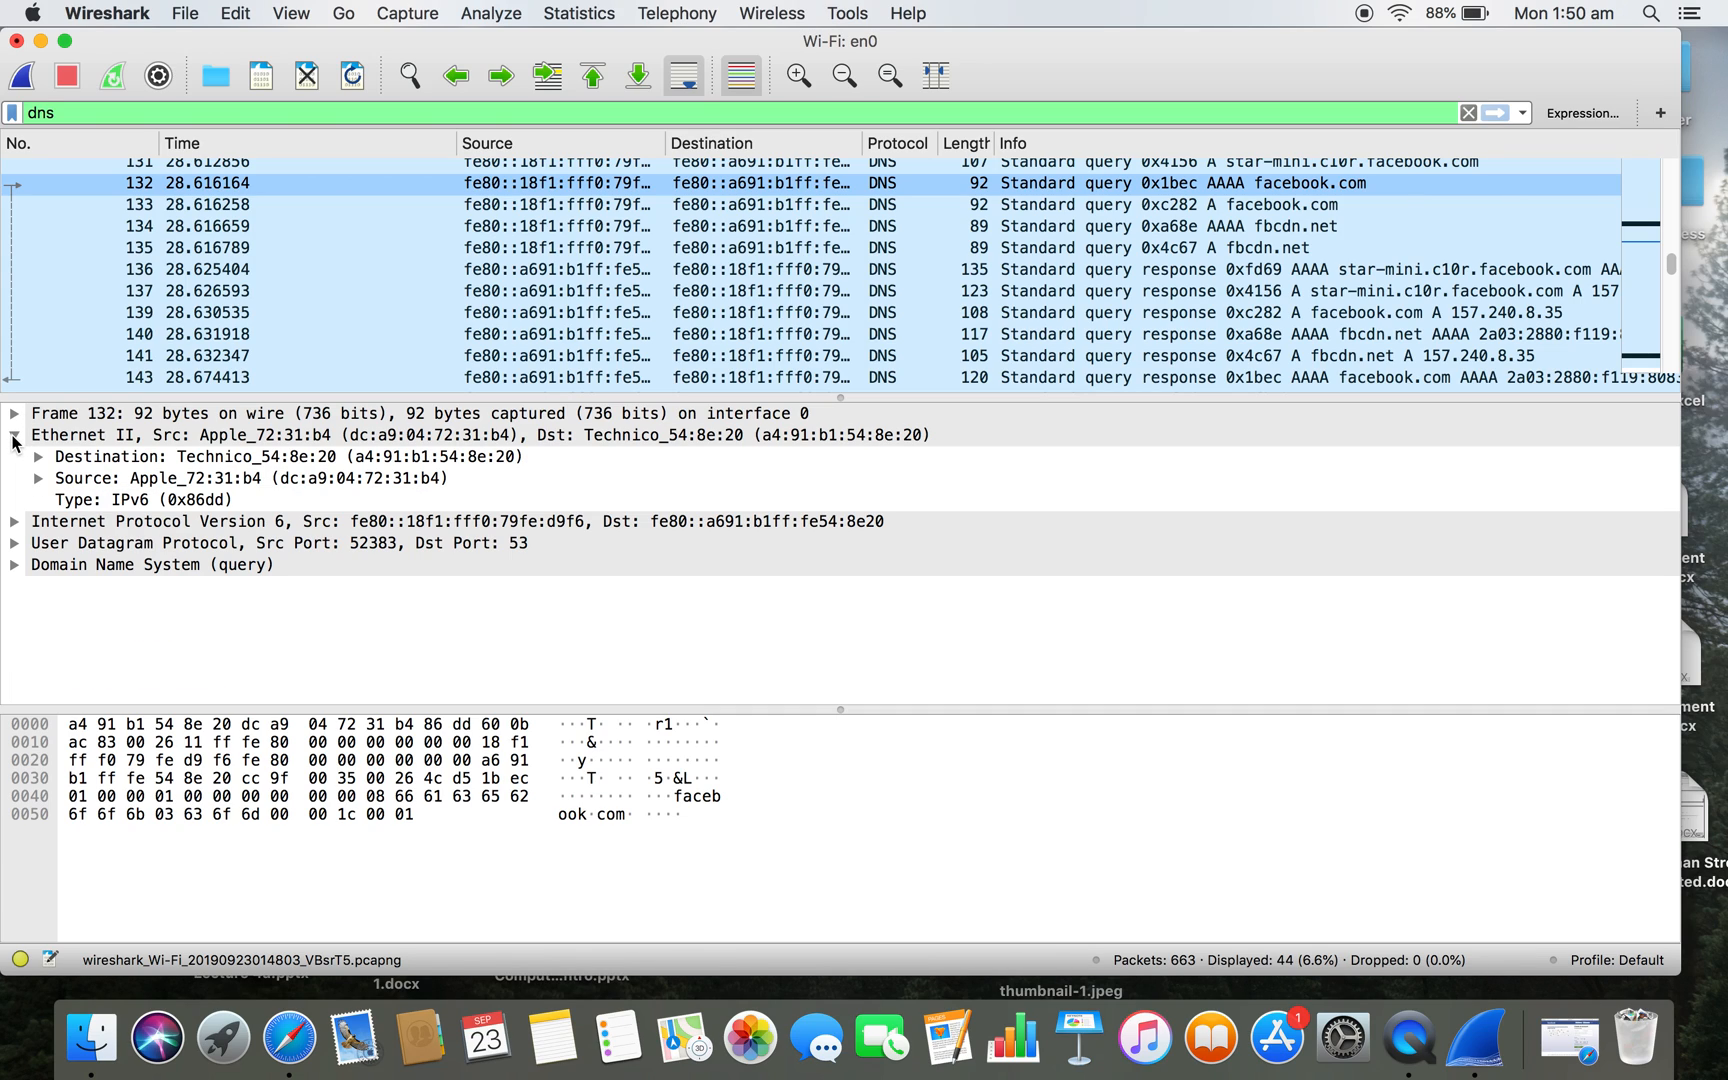
pyautogui.click(154, 485)
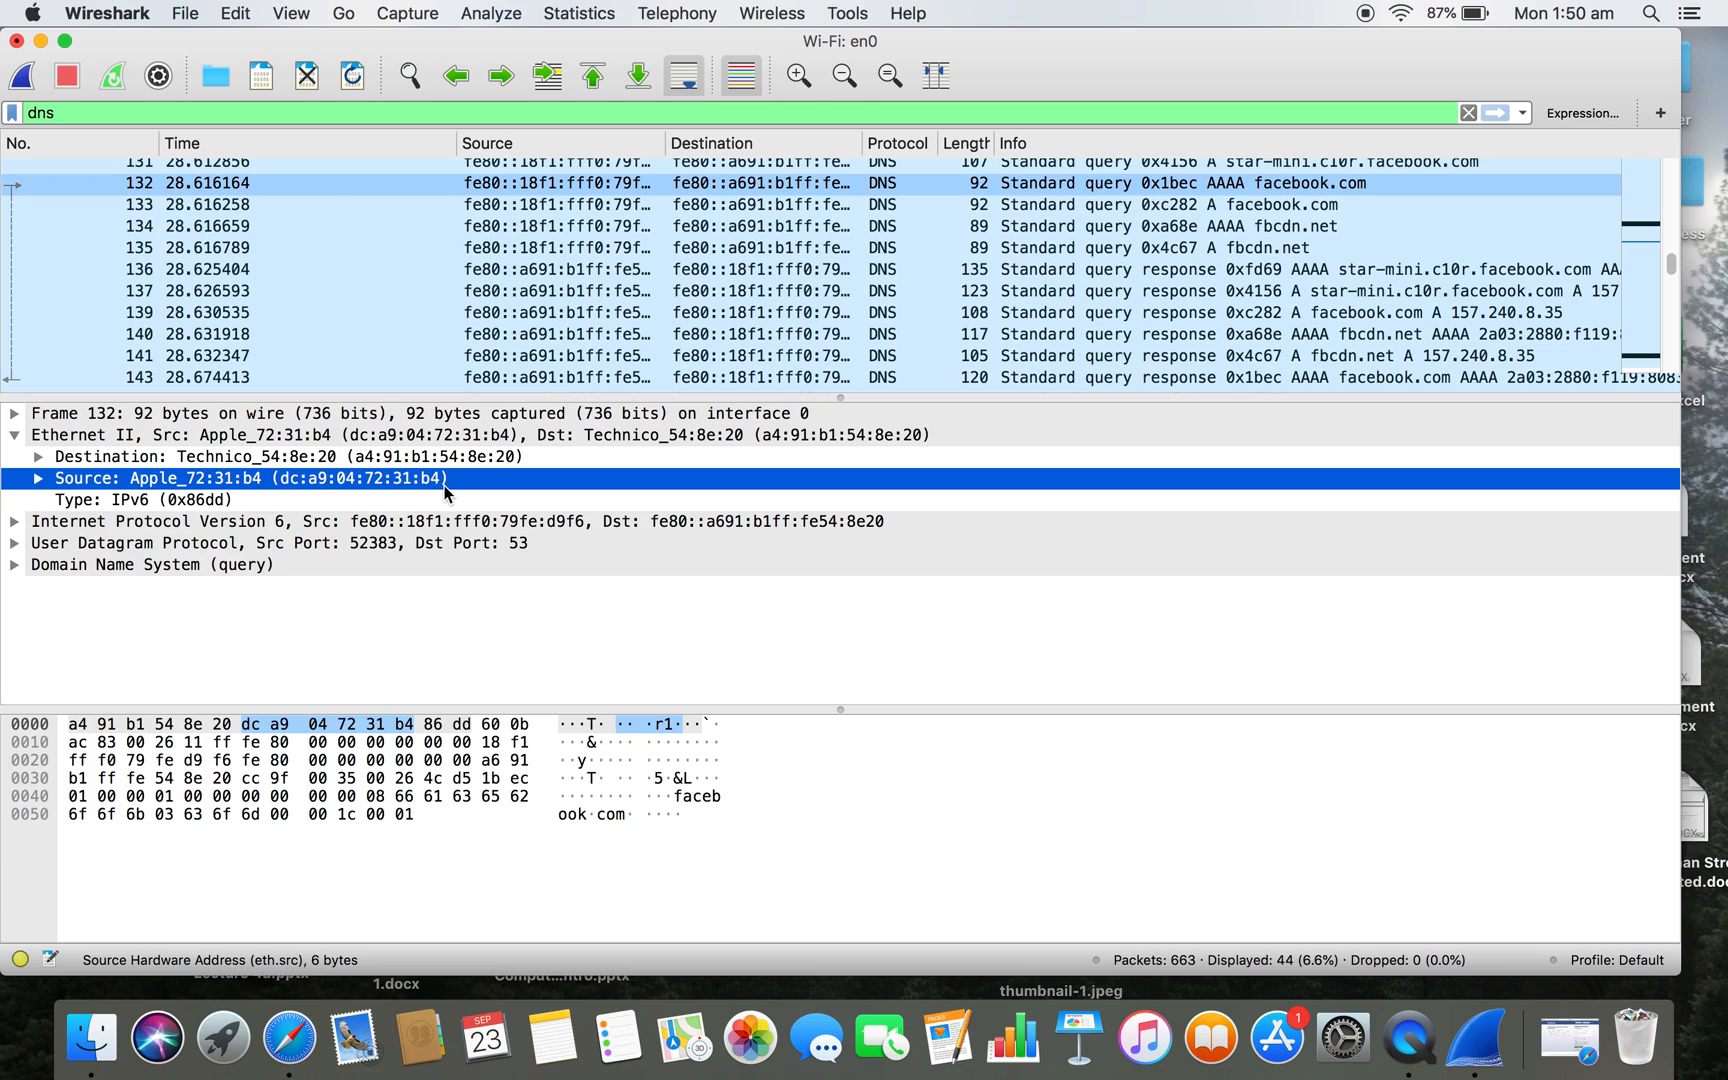
pyautogui.click(15, 543)
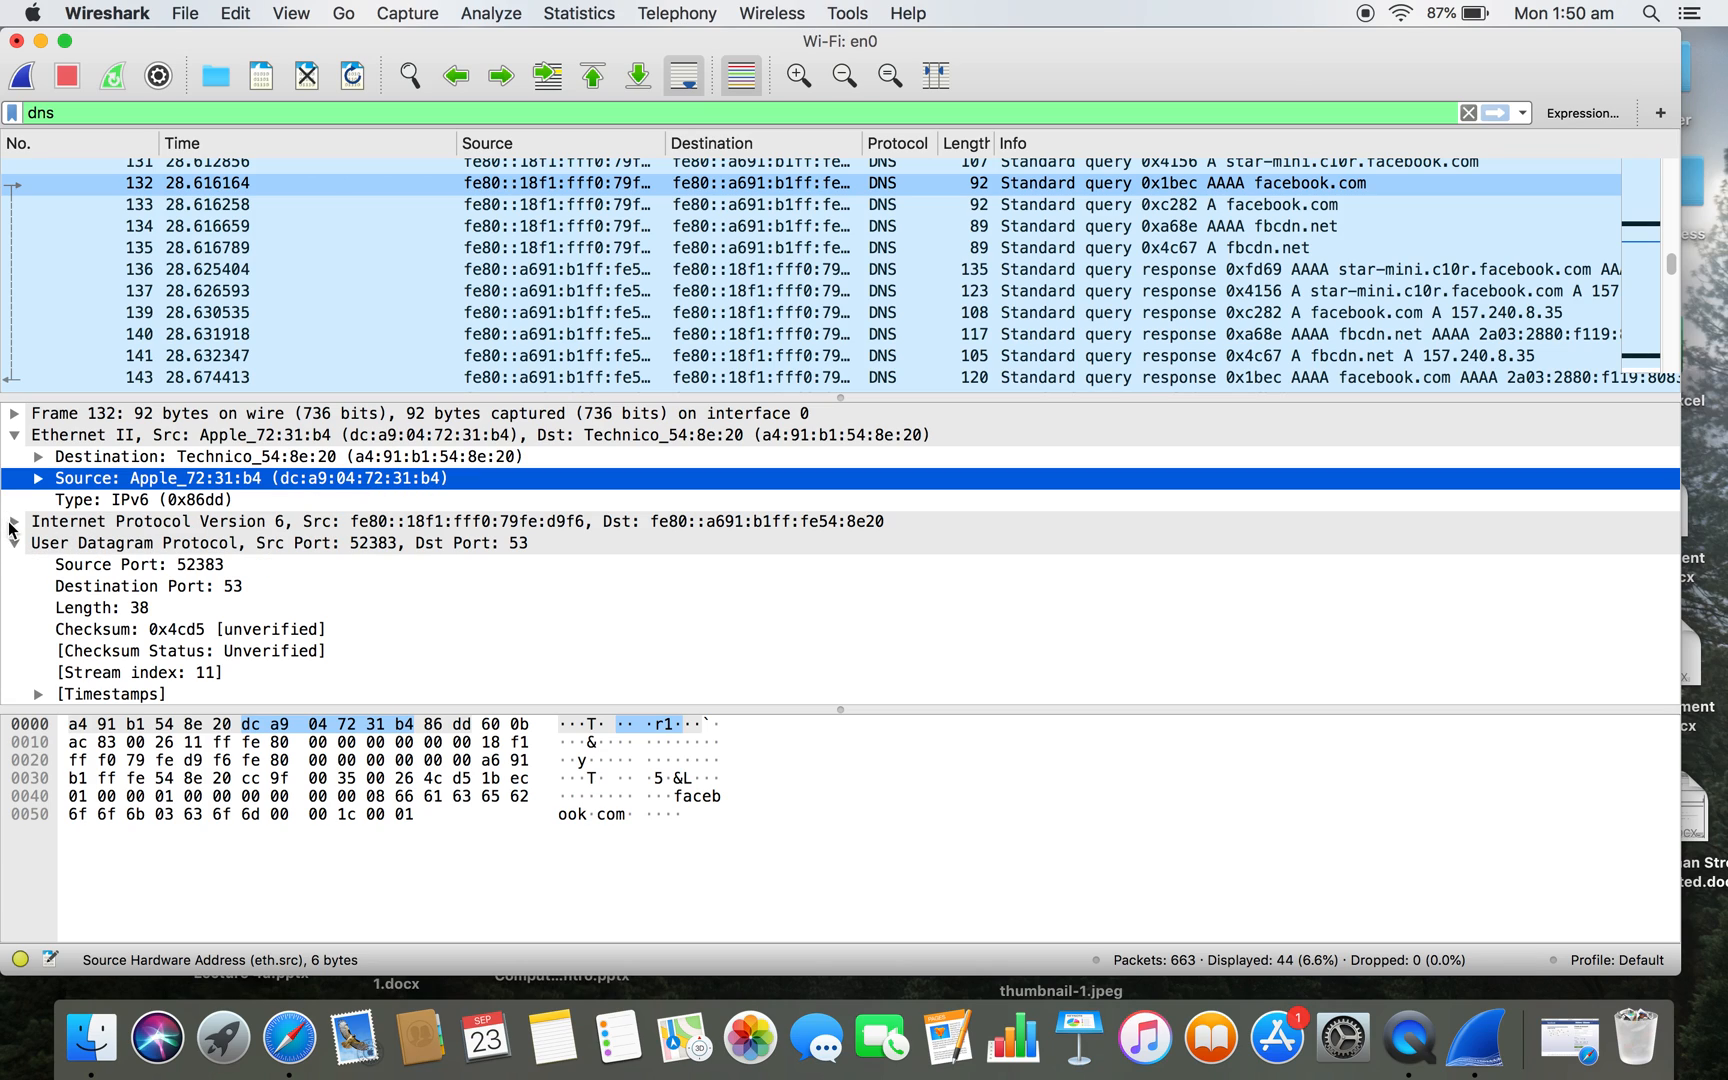
pyautogui.click(14, 521)
pyautogui.click(12, 436)
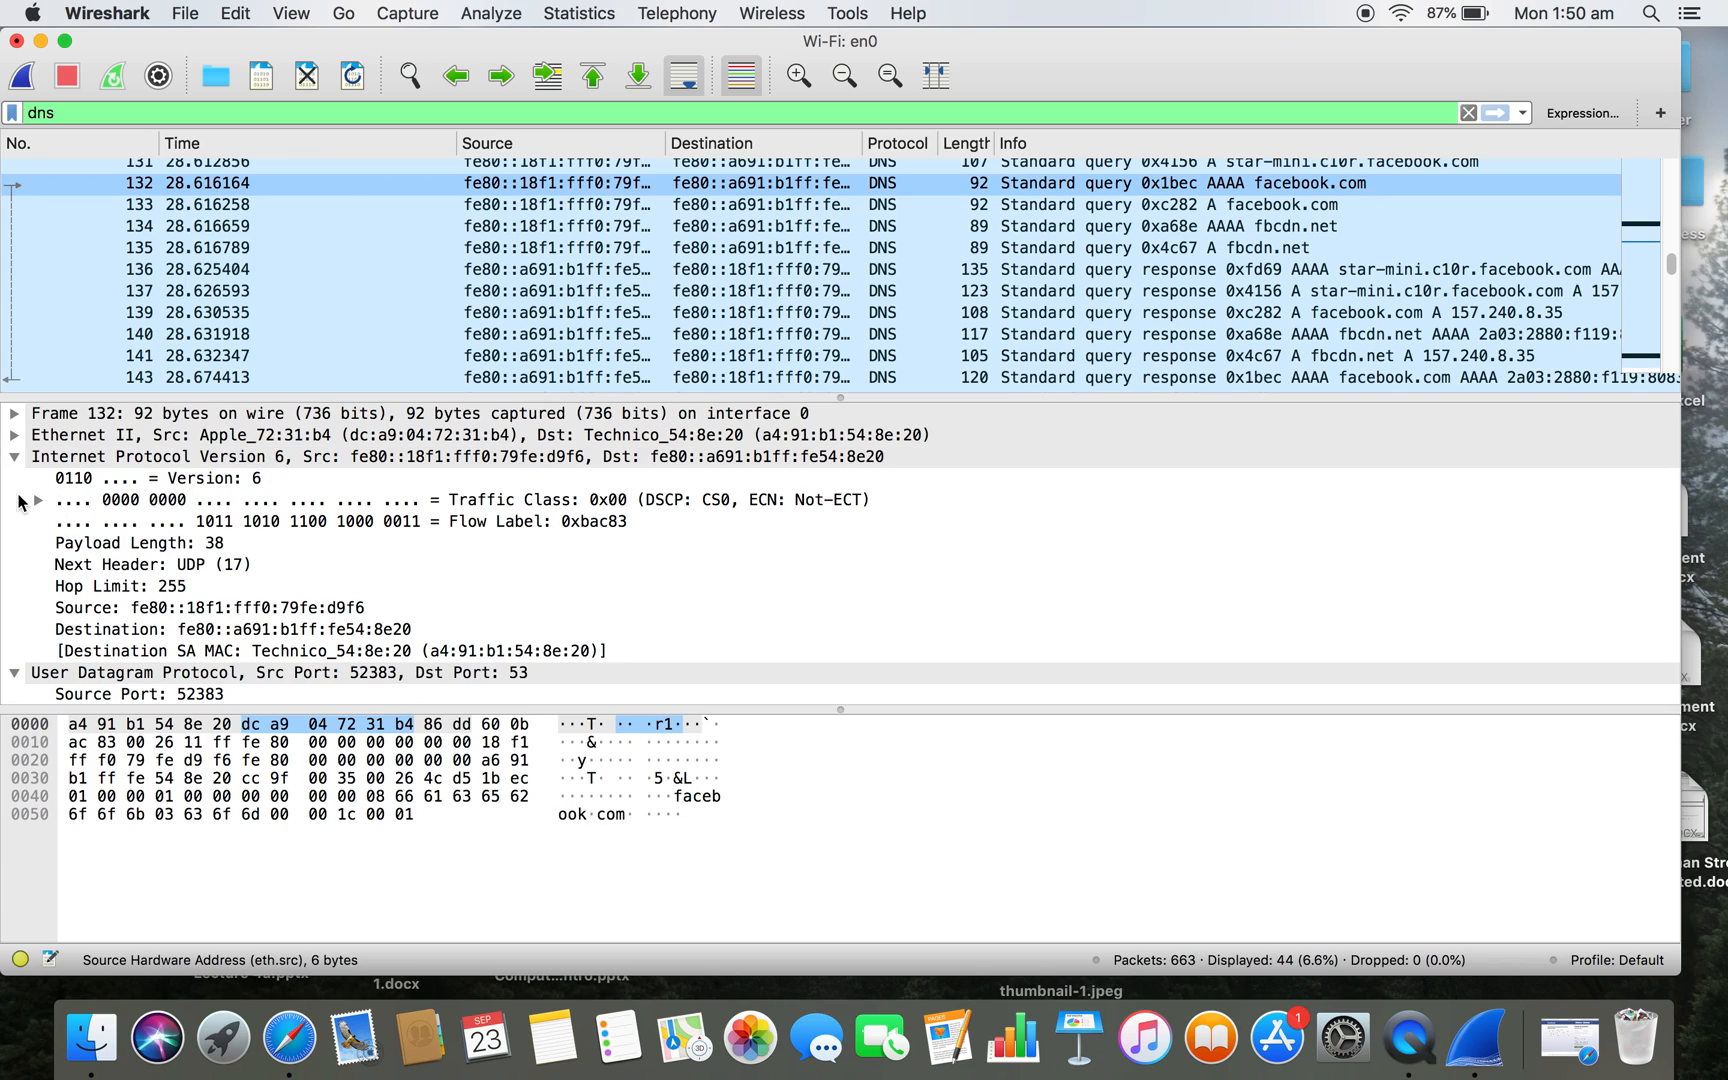
pyautogui.click(14, 457)
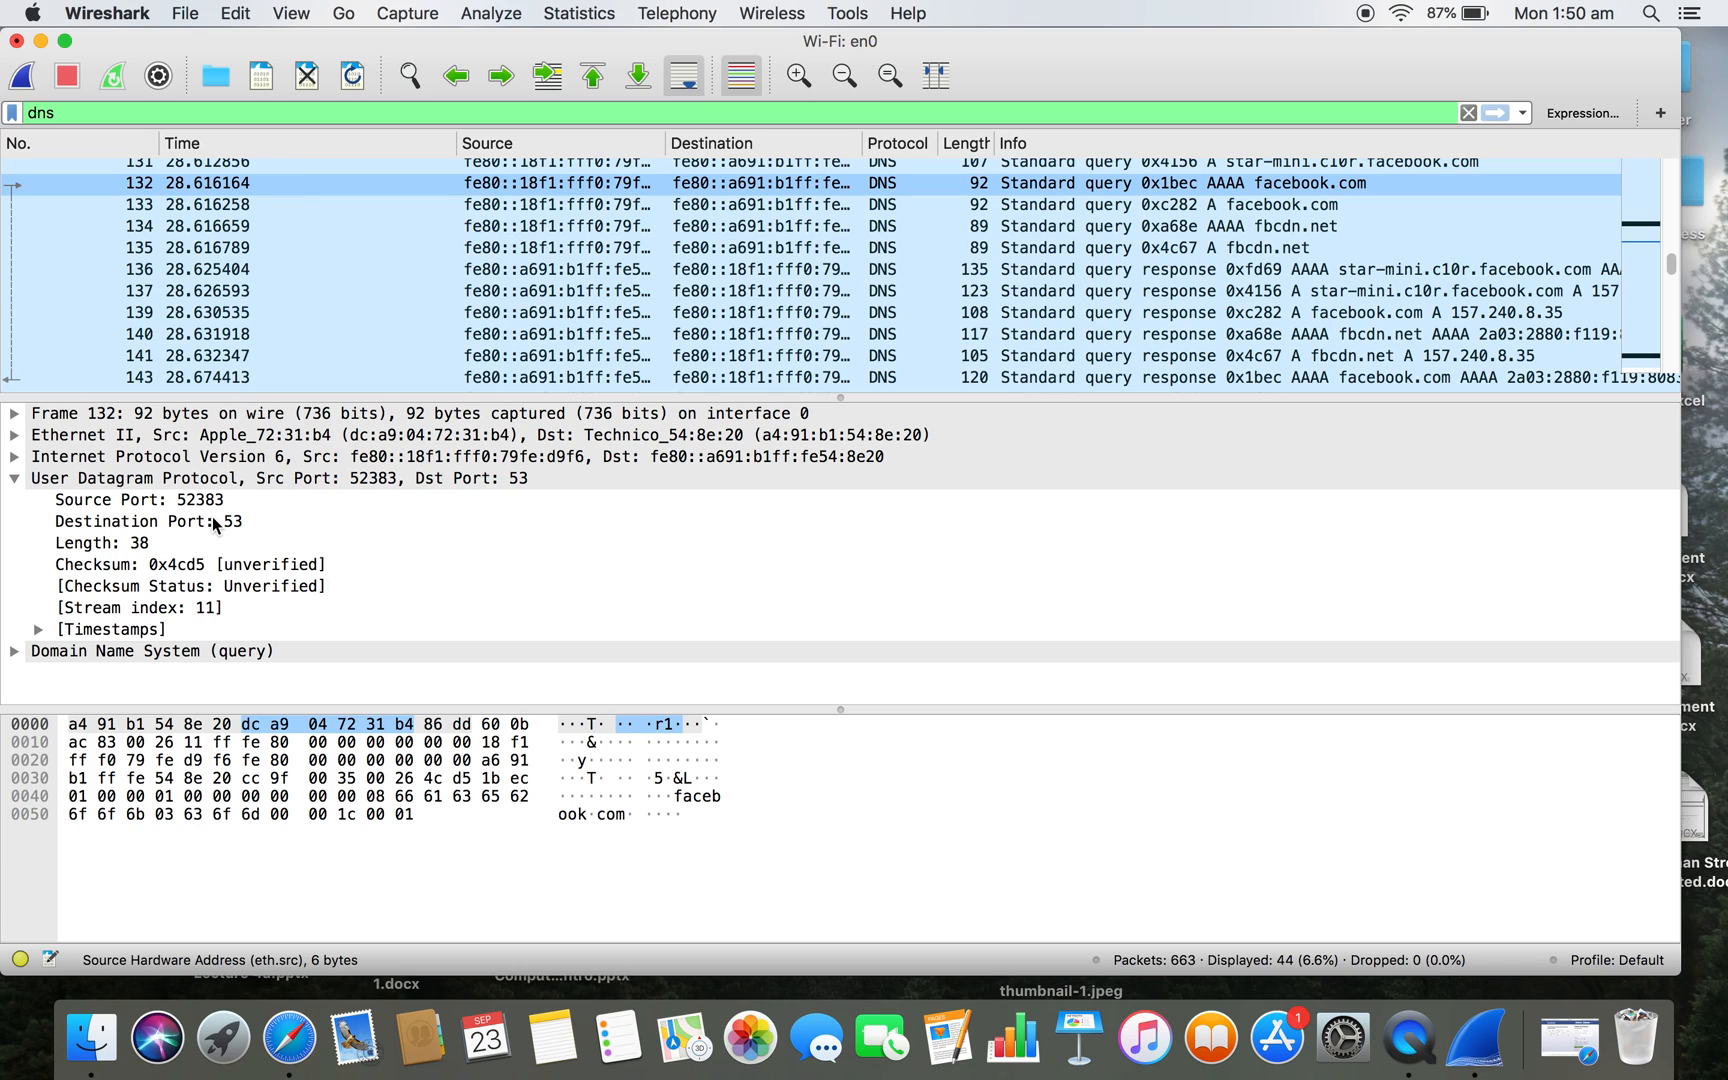
pyautogui.click(14, 480)
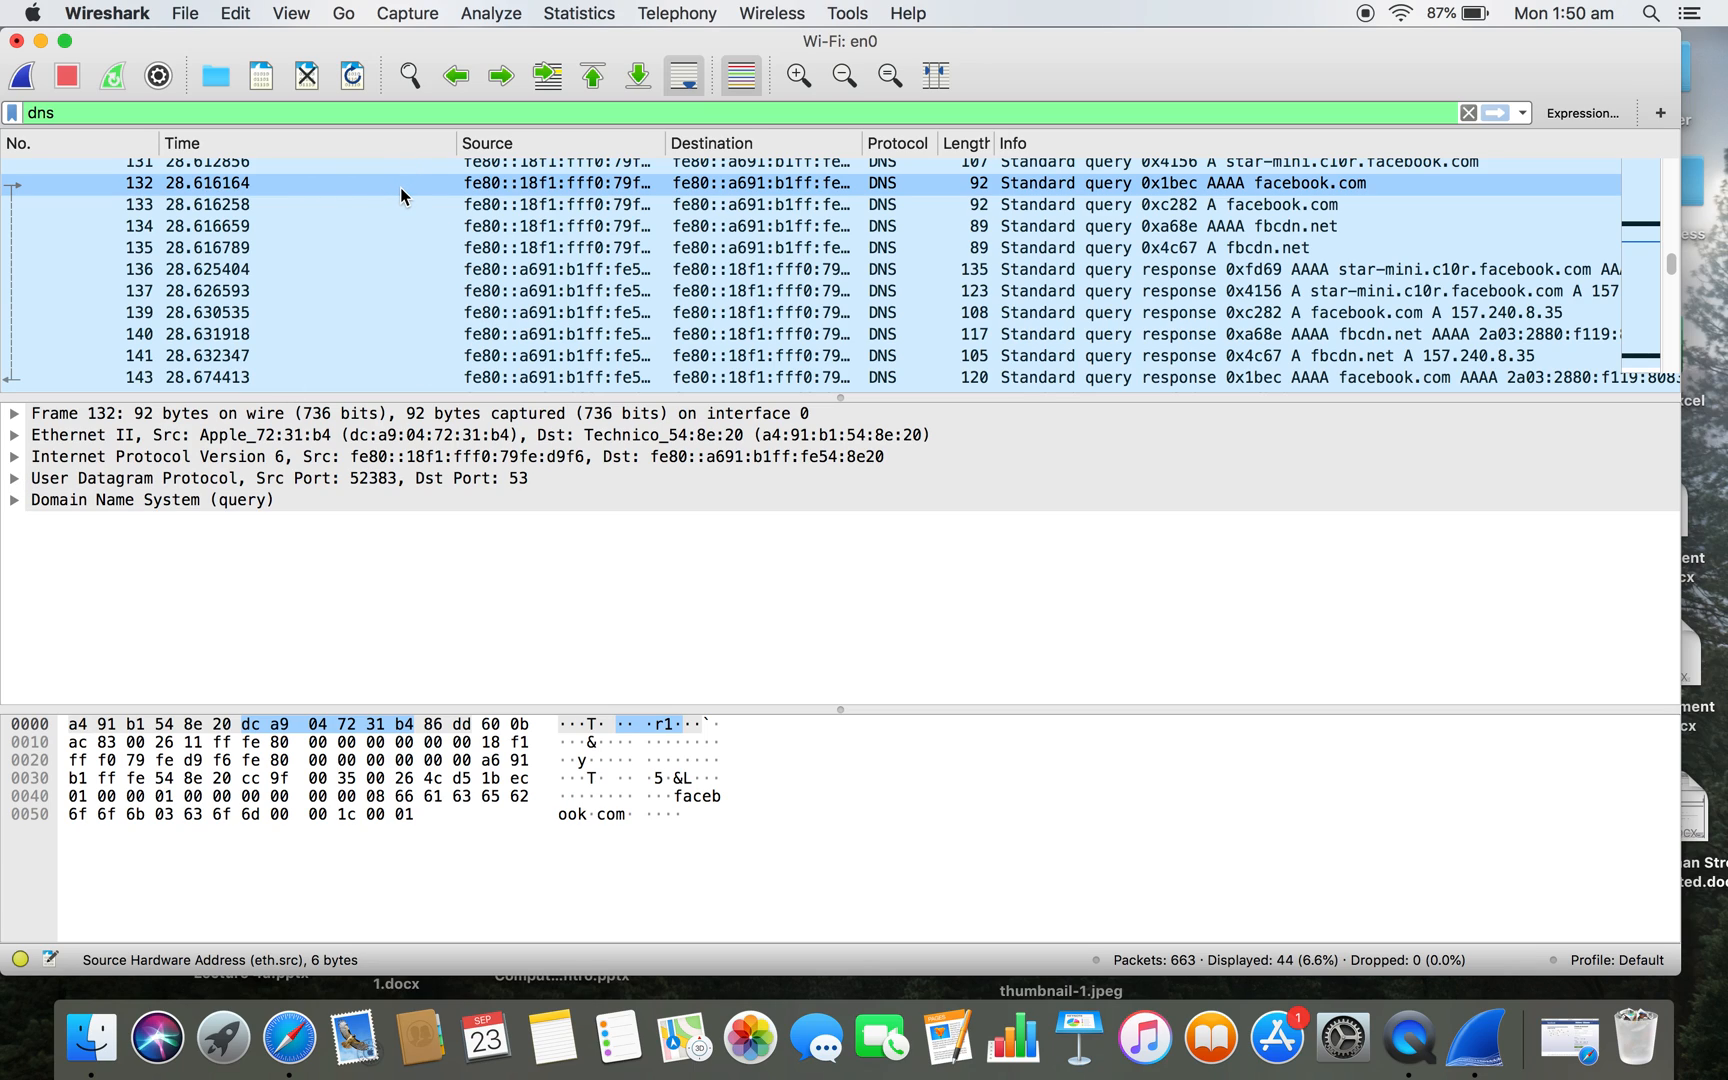
# - Expand the query's Domain Name System layer and apply its transaction ID 0x1bec as the display filter
pyautogui.click(14, 499)
pyautogui.click(153, 503)
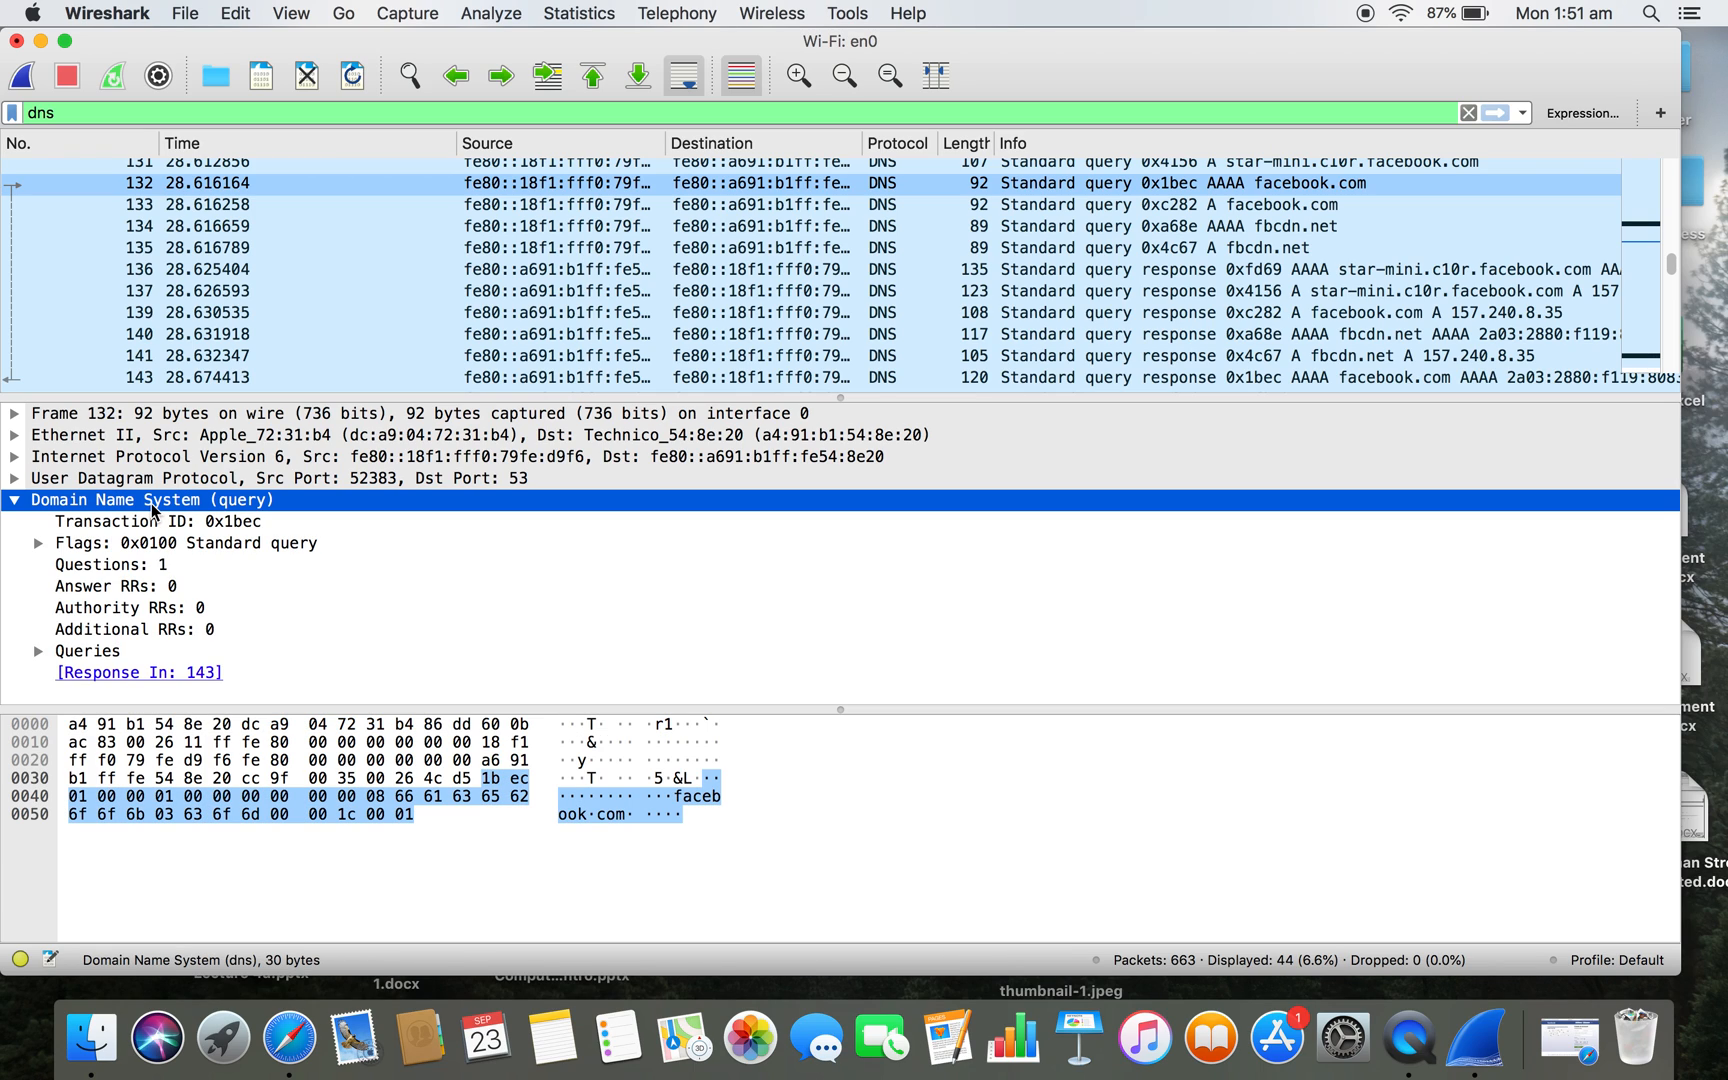
pyautogui.click(165, 521)
pyautogui.rightClick(176, 522)
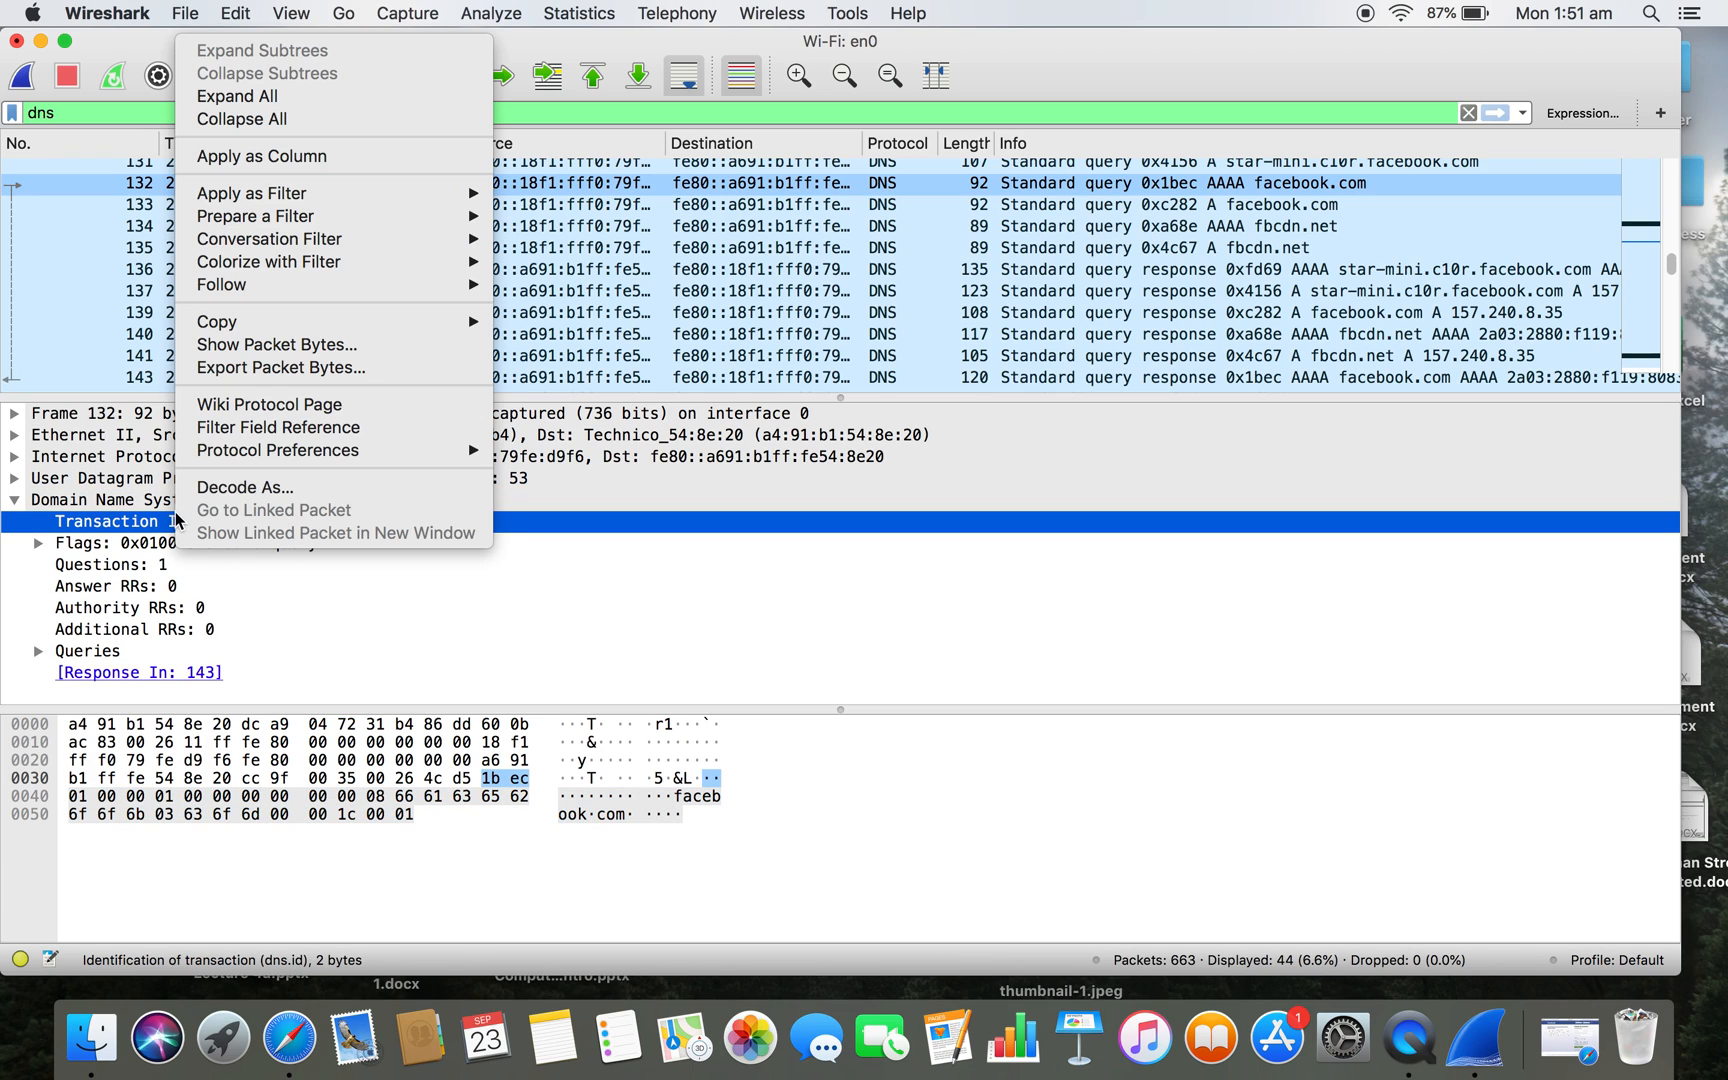
pyautogui.moveTo(347, 193)
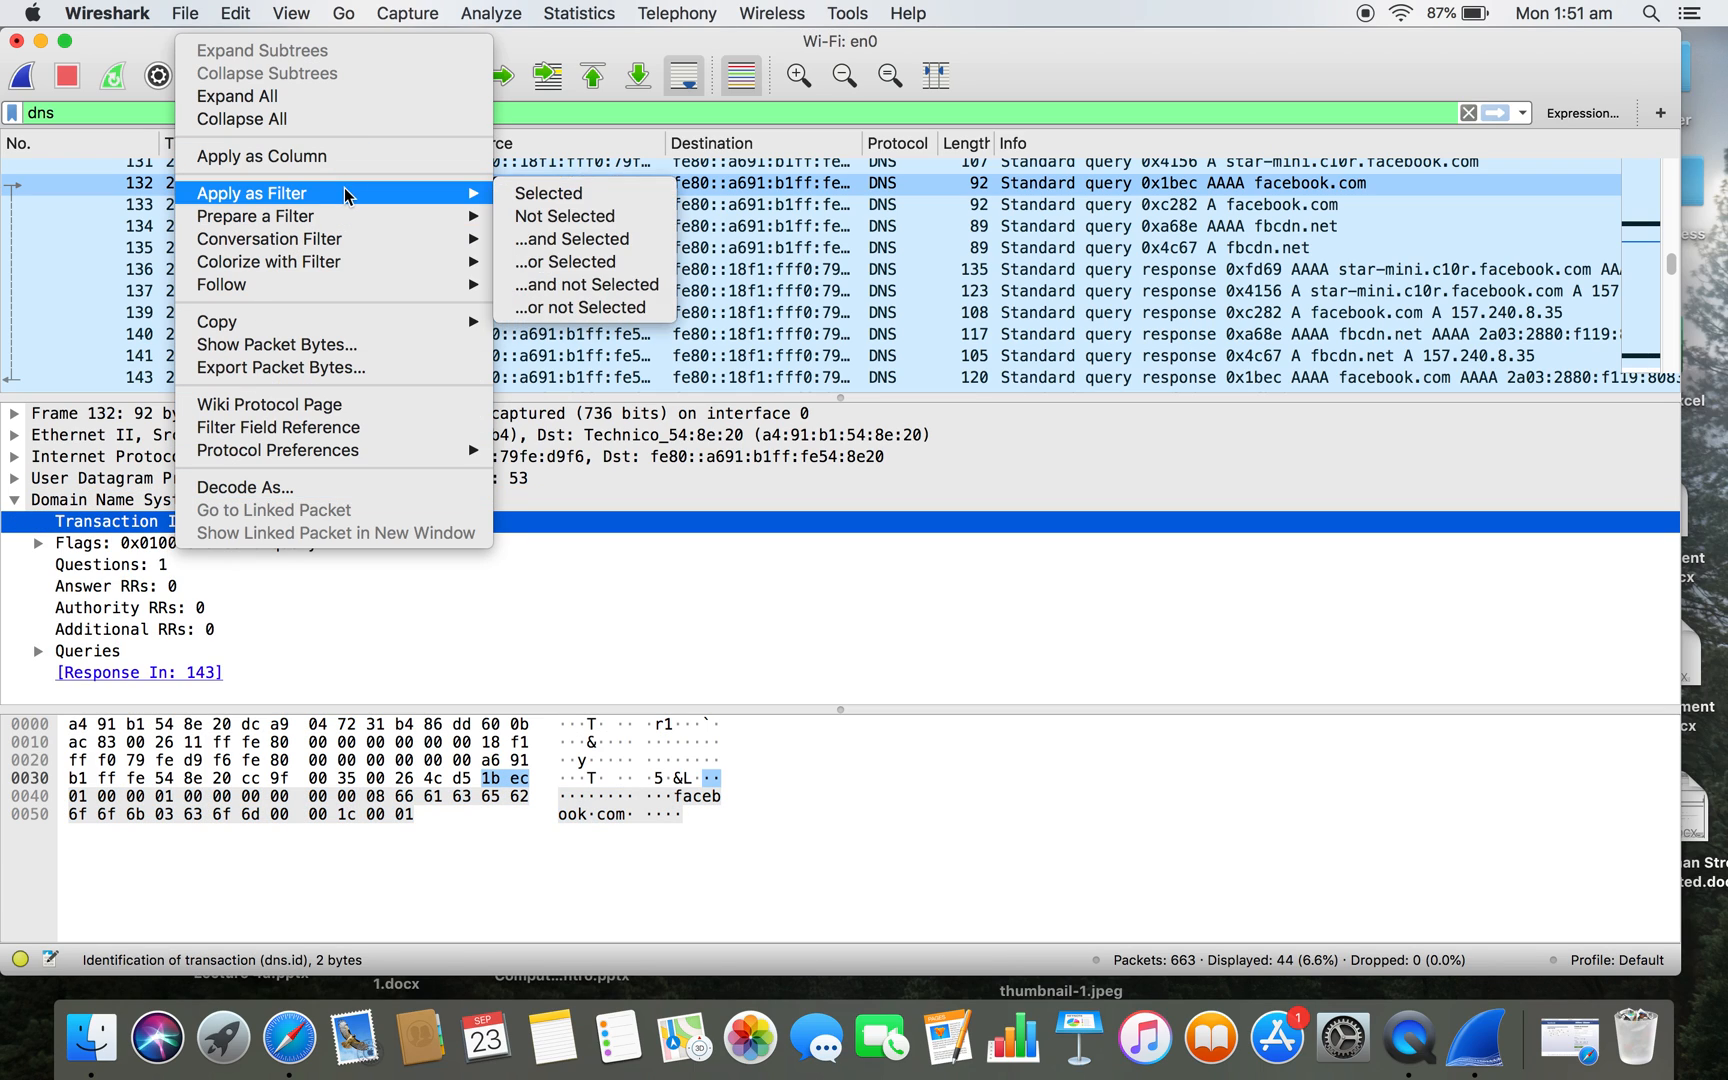
pyautogui.click(520, 194)
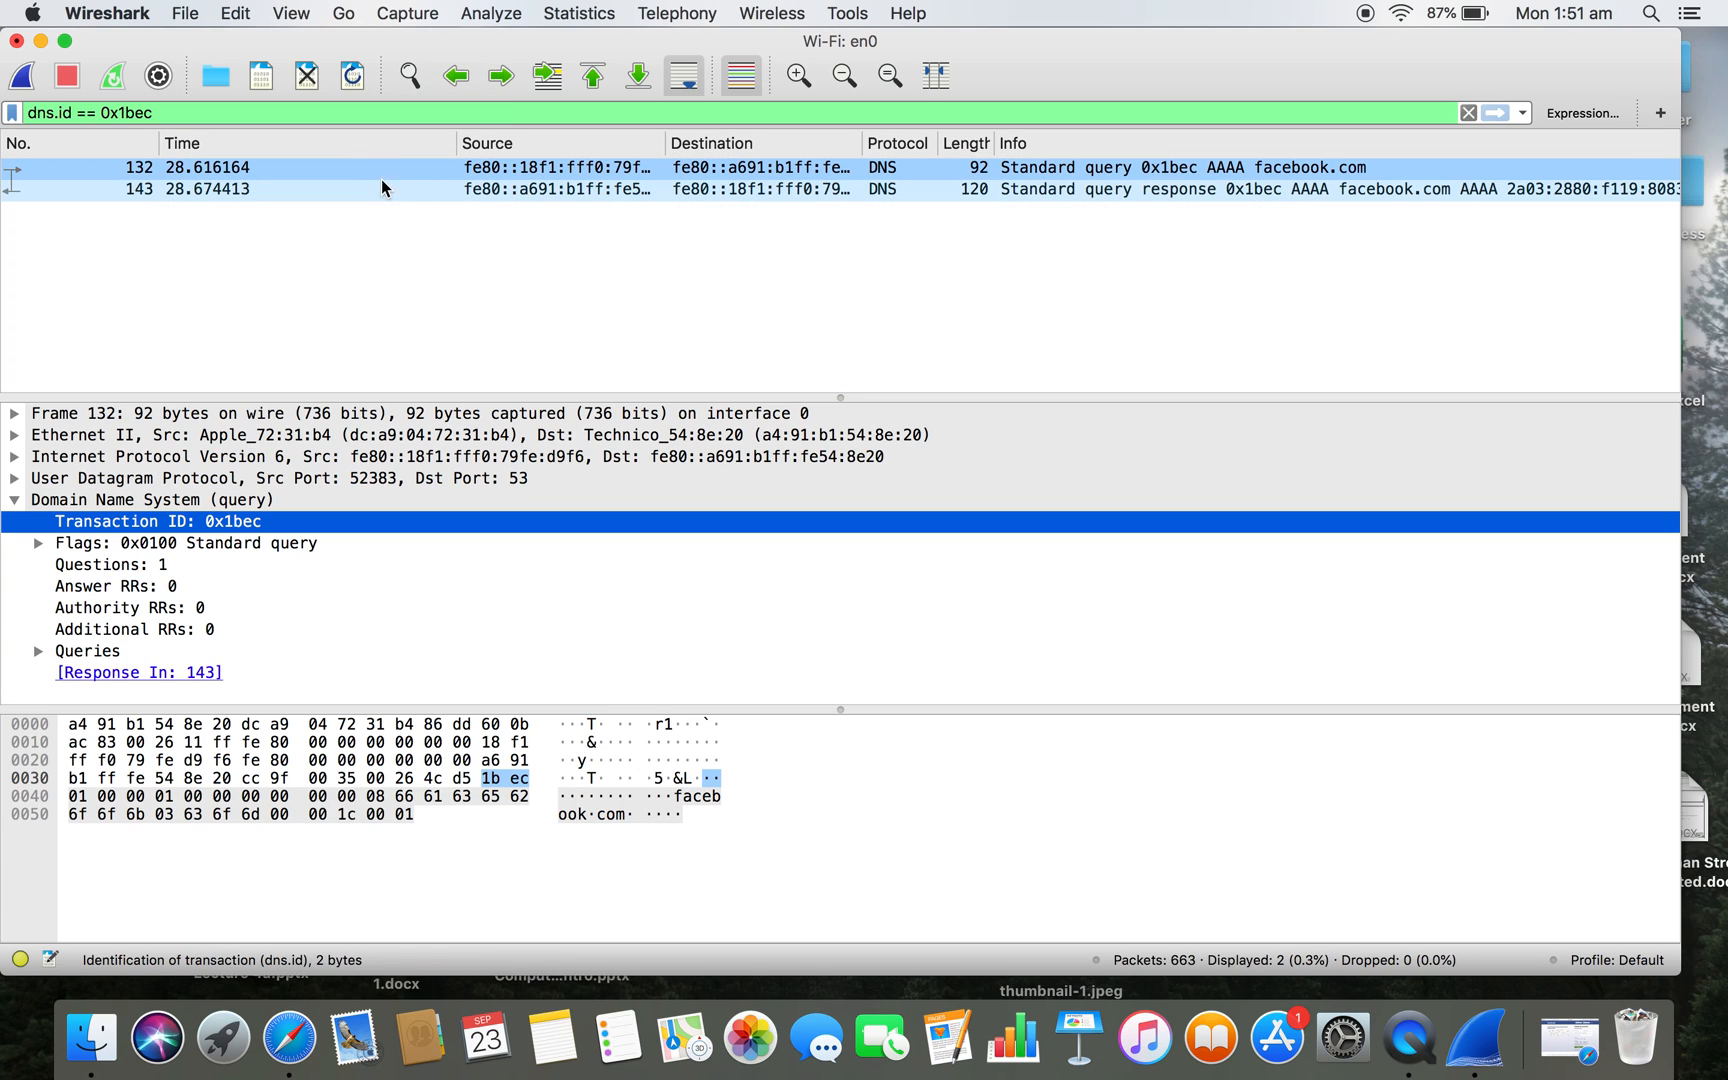
# - Compare the DNS transaction IDs of the filtered query and response packets, finishing with the query selected
pyautogui.click(649, 190)
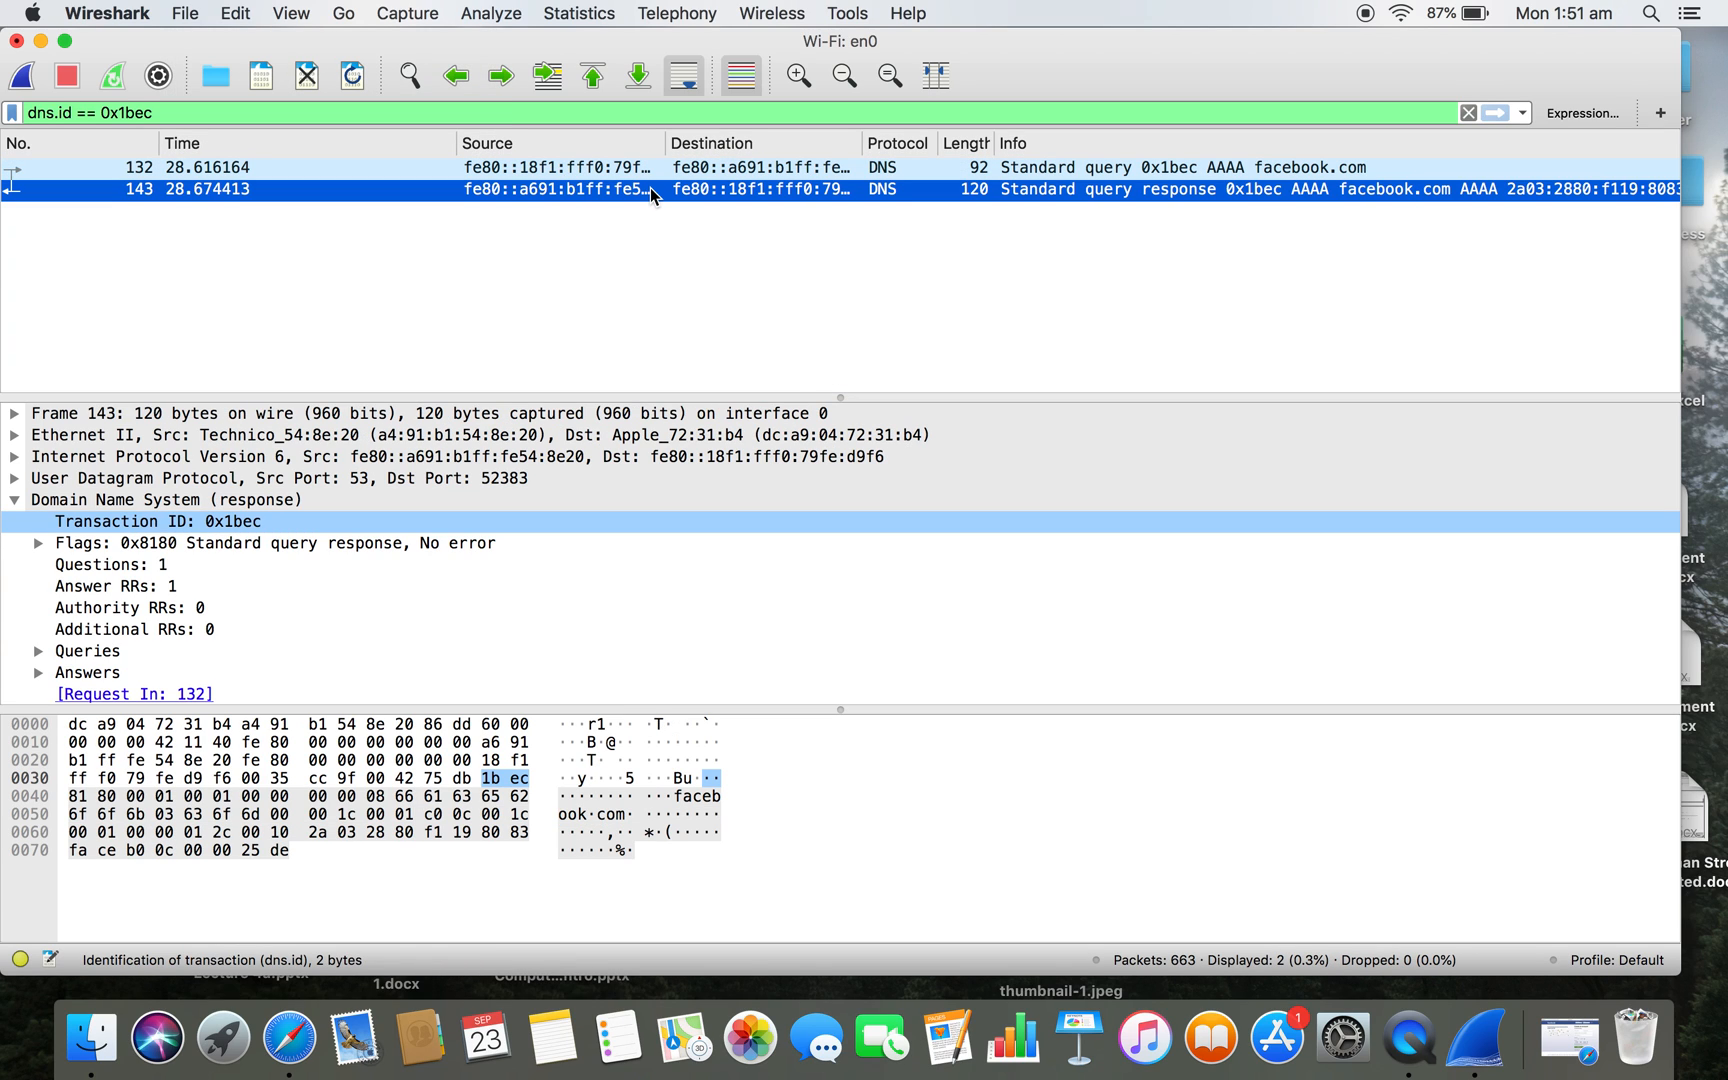
pyautogui.click(633, 170)
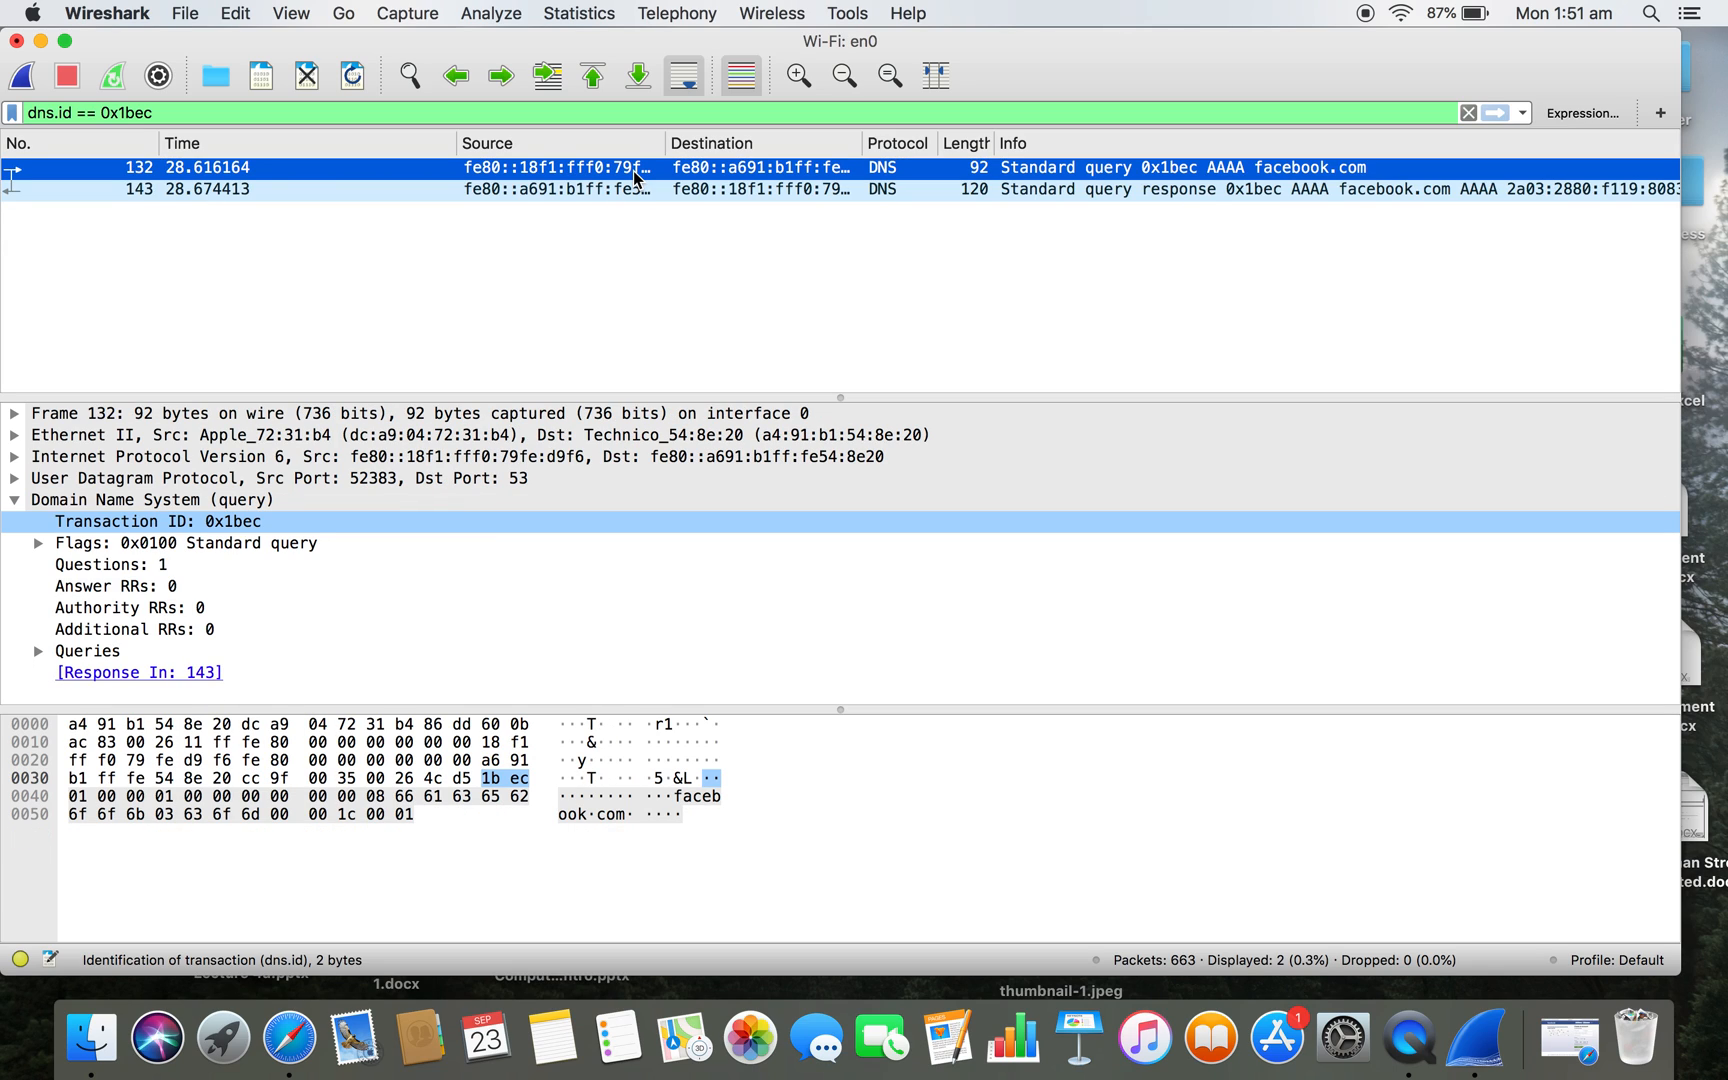
pyautogui.click(639, 190)
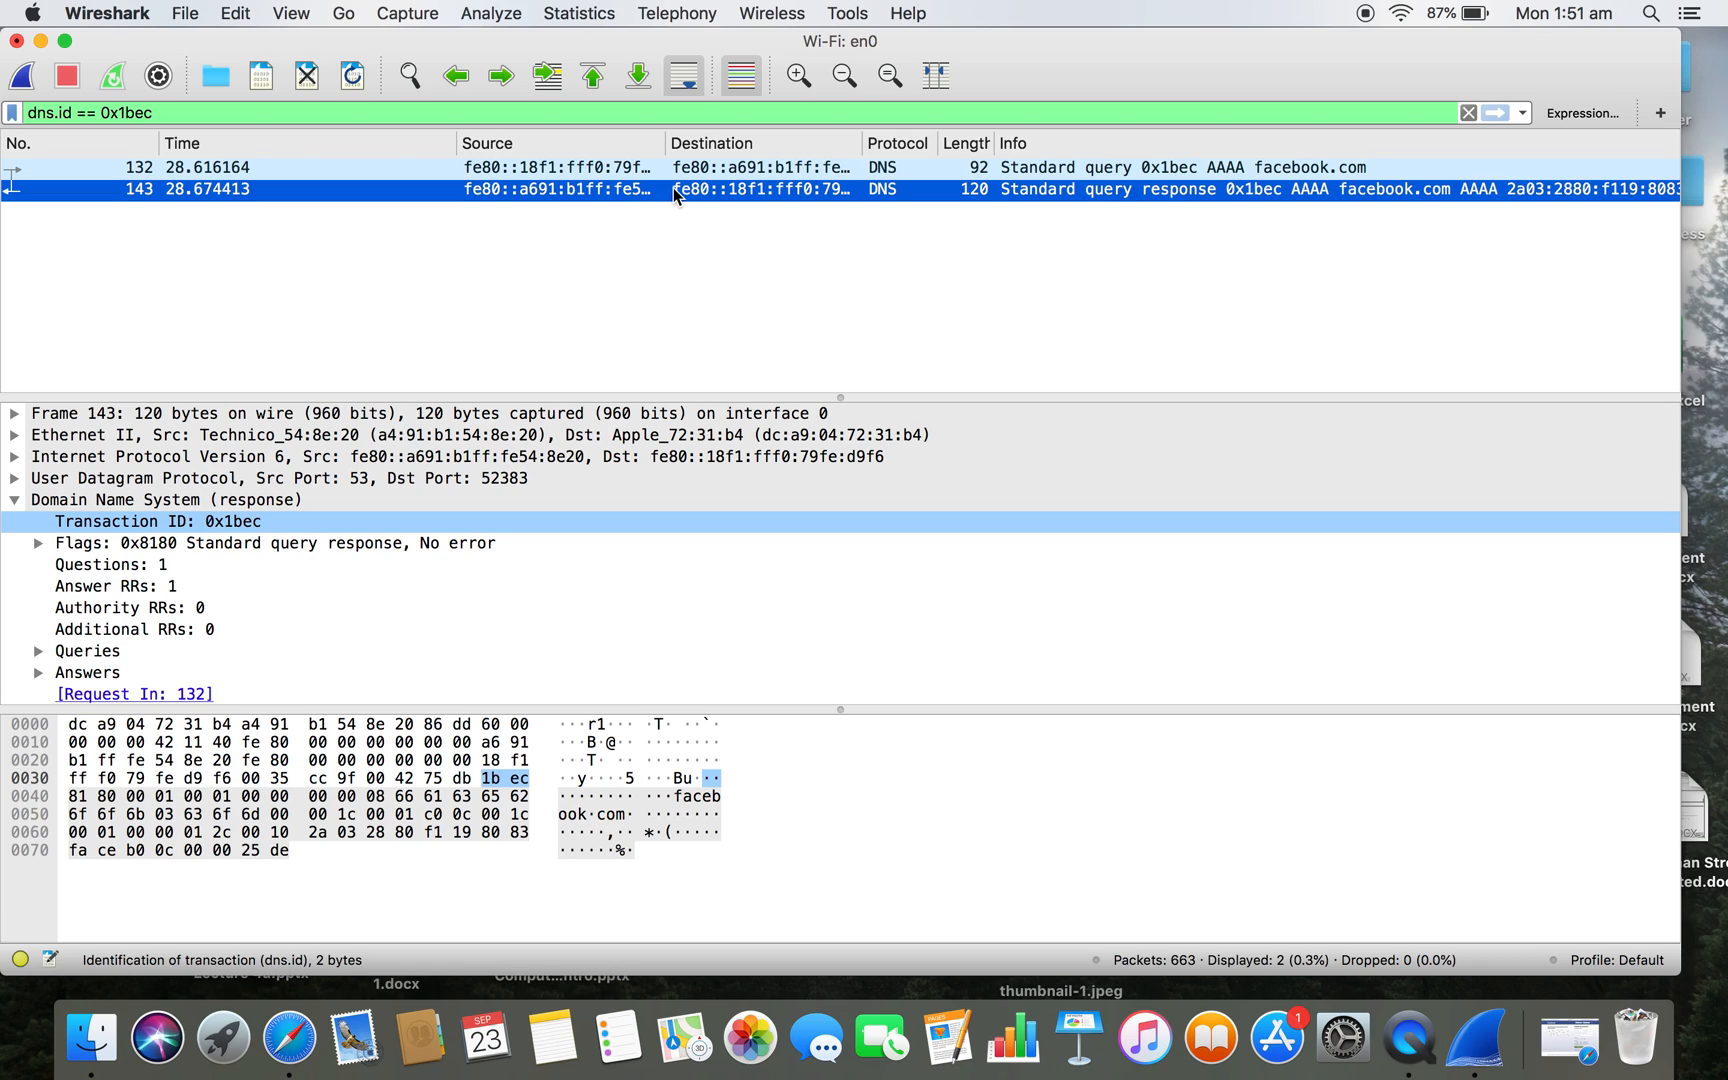
pyautogui.click(601, 176)
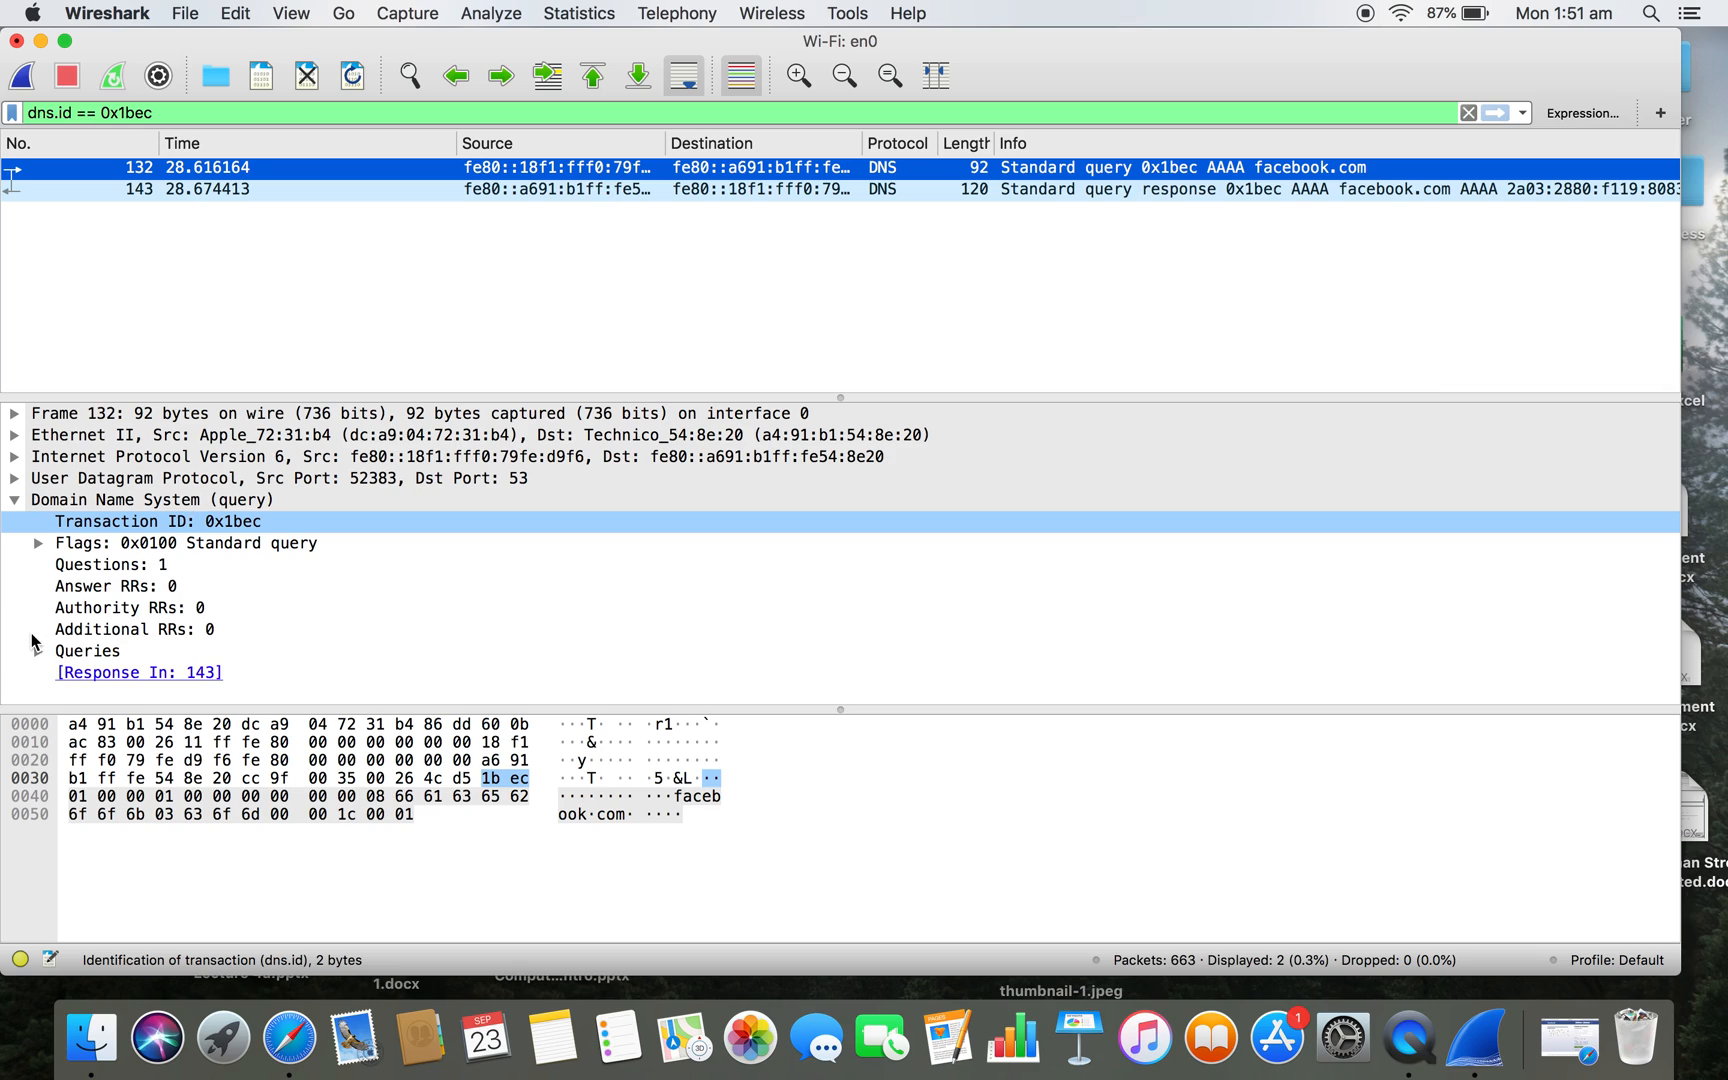
# - Expand the DNS Flags field and compare the response flag of the query and response packets, returning to the query
pyautogui.click(40, 545)
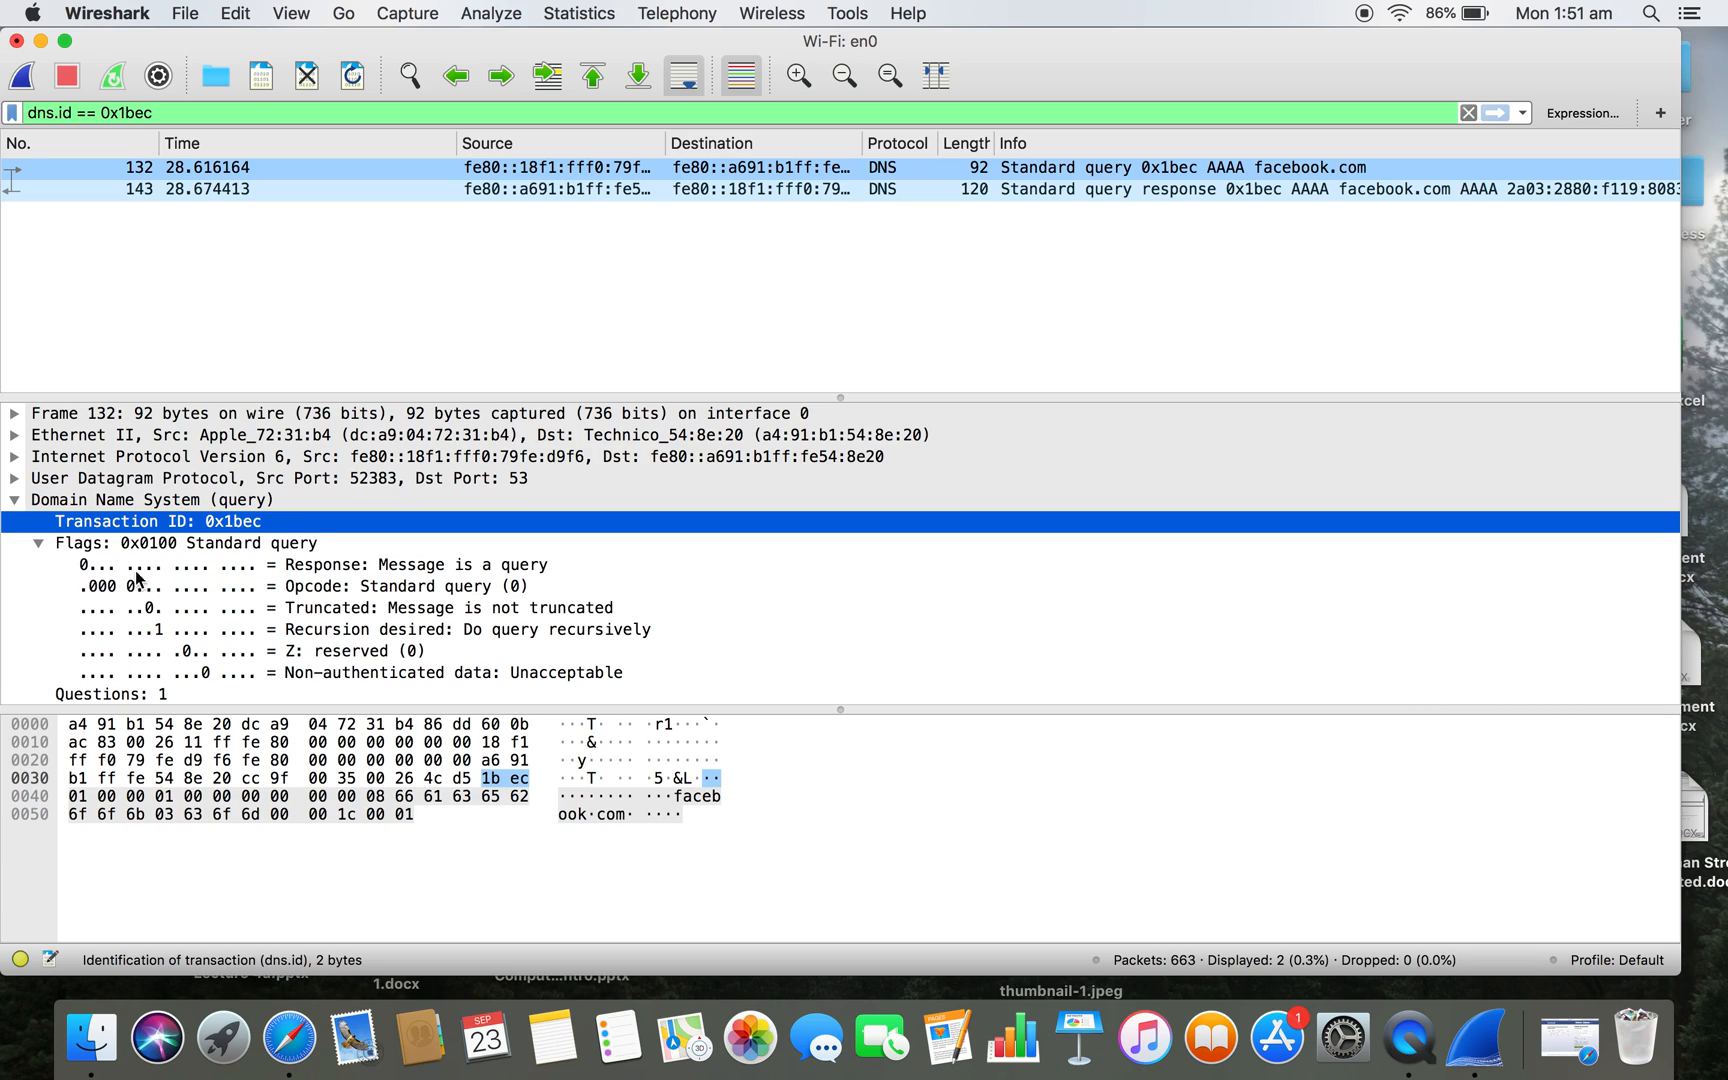
pyautogui.click(609, 192)
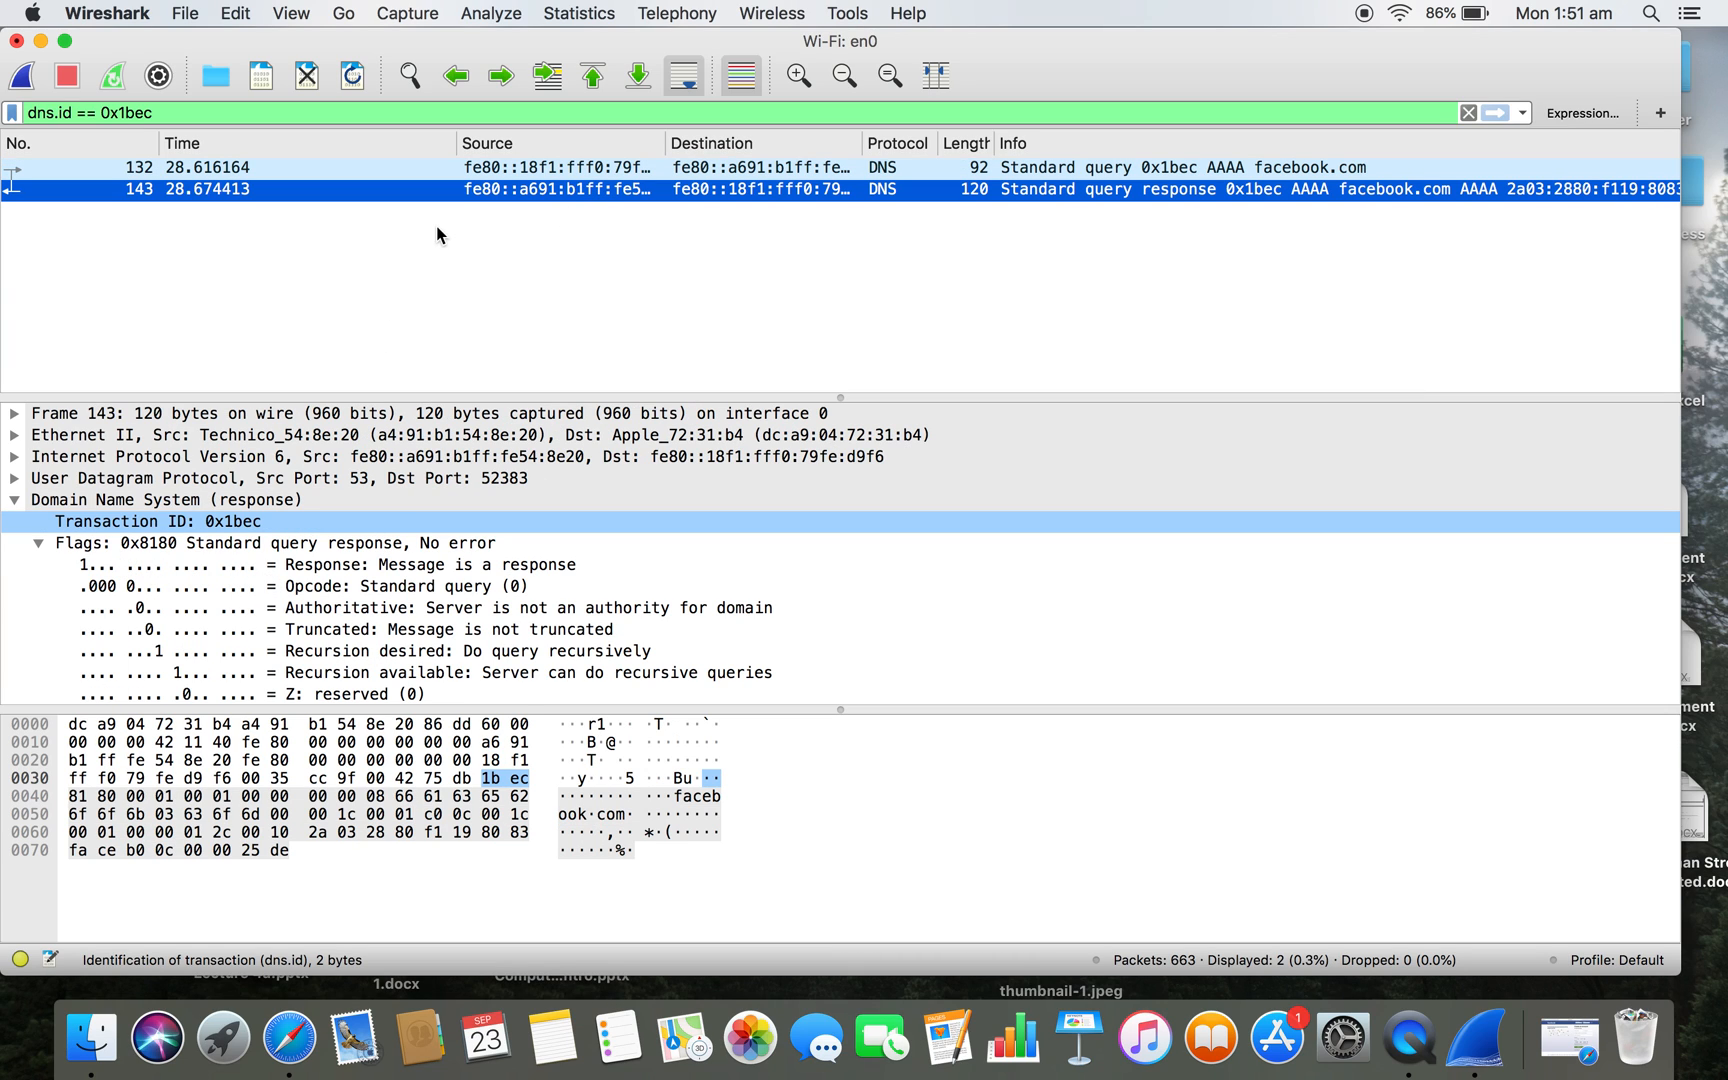
pyautogui.click(476, 170)
# - Examine the query's Opcode, Truncated, Recursion desired and Z reserved flags one by one
pyautogui.click(295, 606)
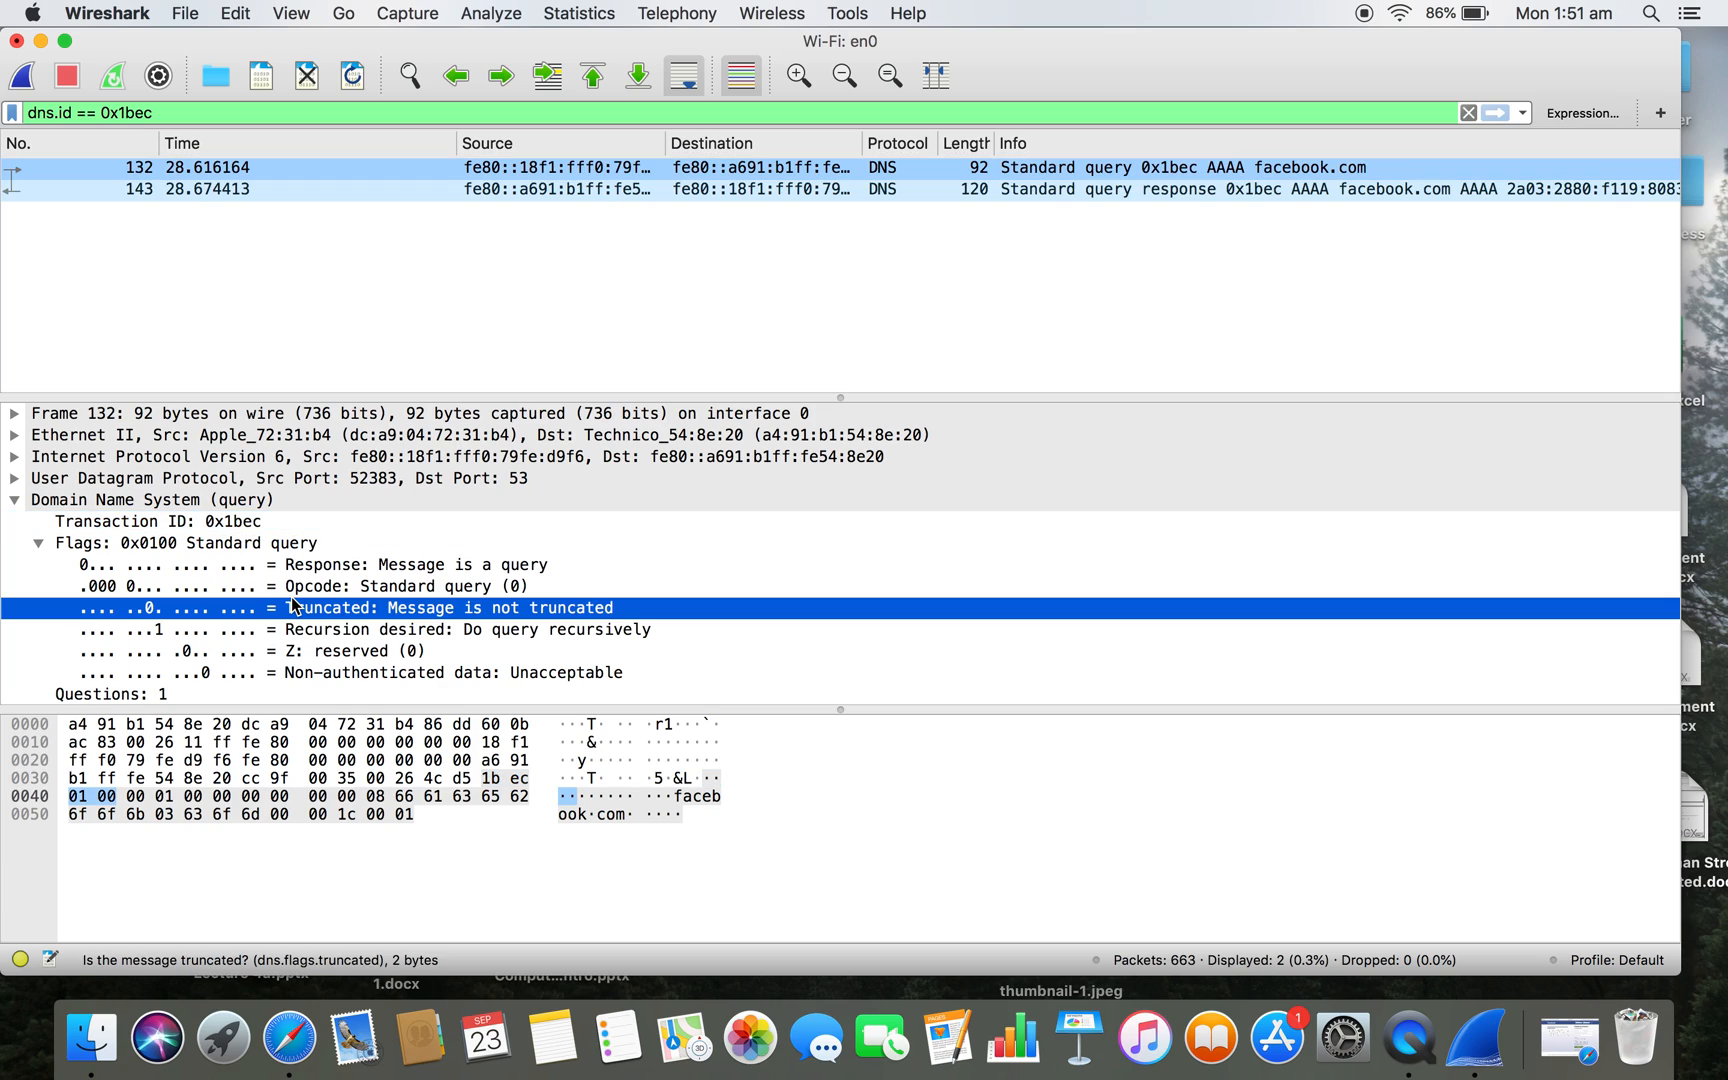
pyautogui.click(287, 588)
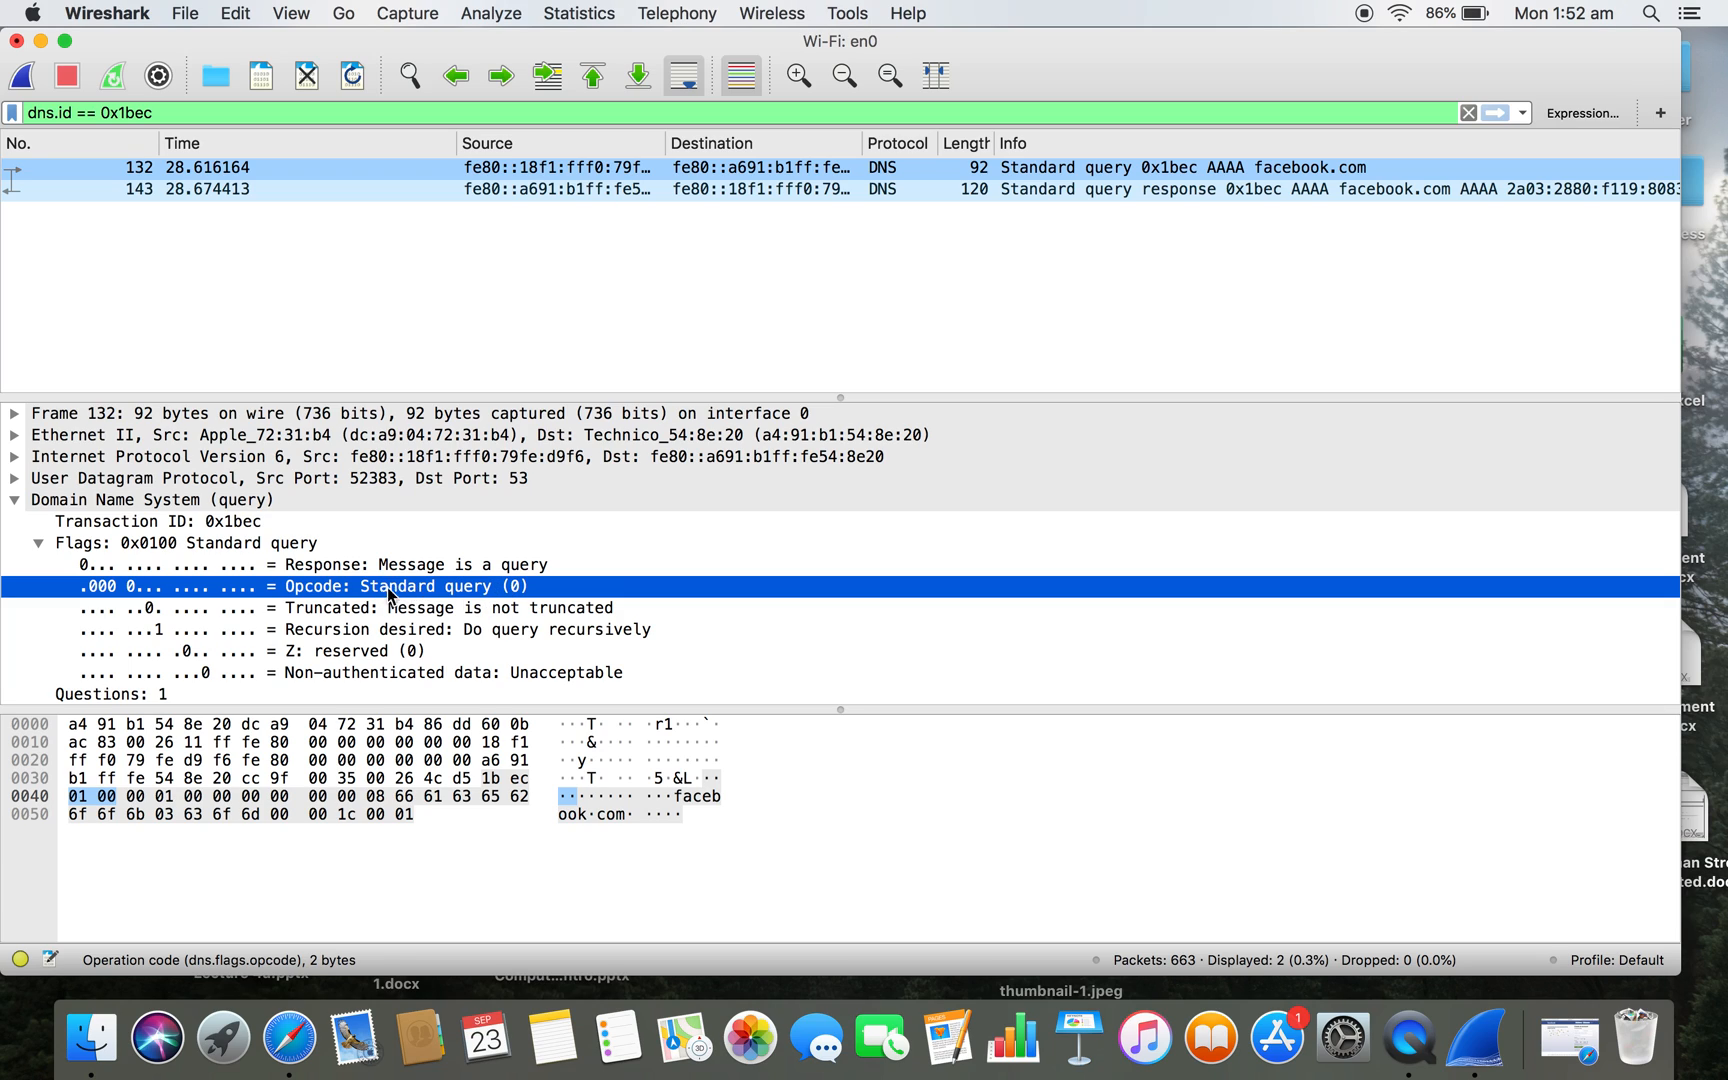
pyautogui.click(348, 610)
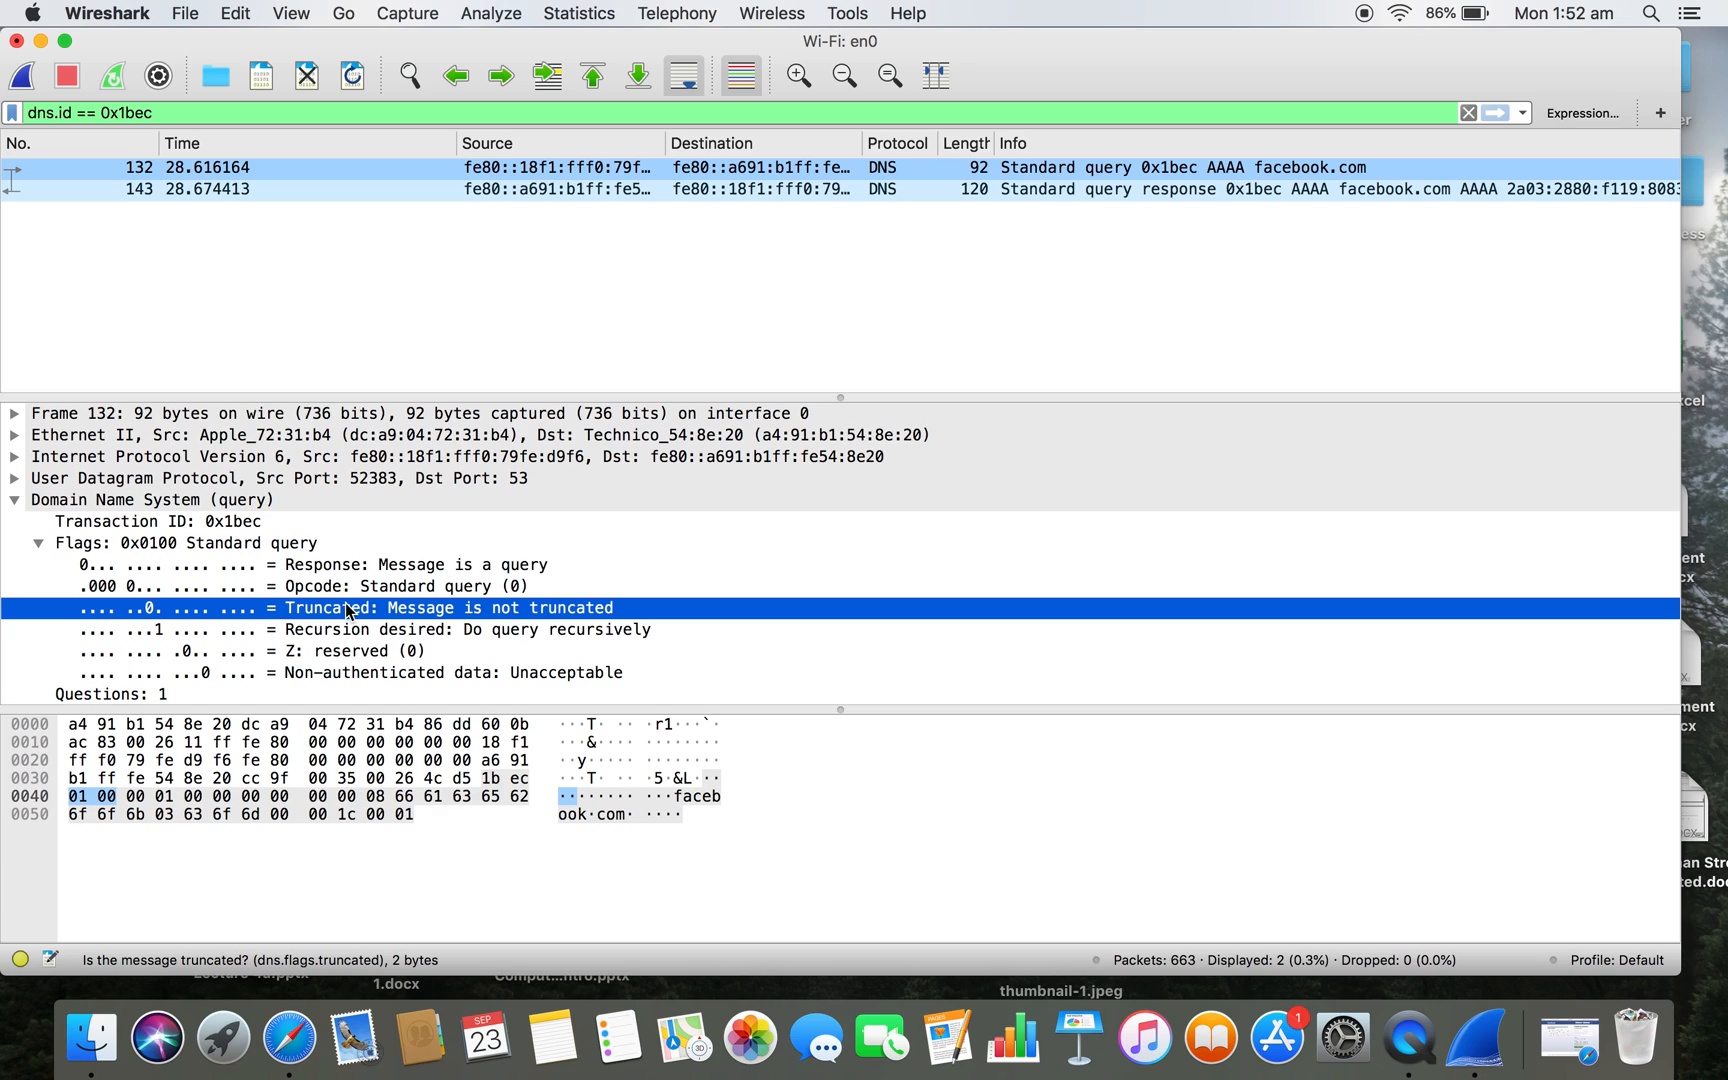
pyautogui.click(377, 632)
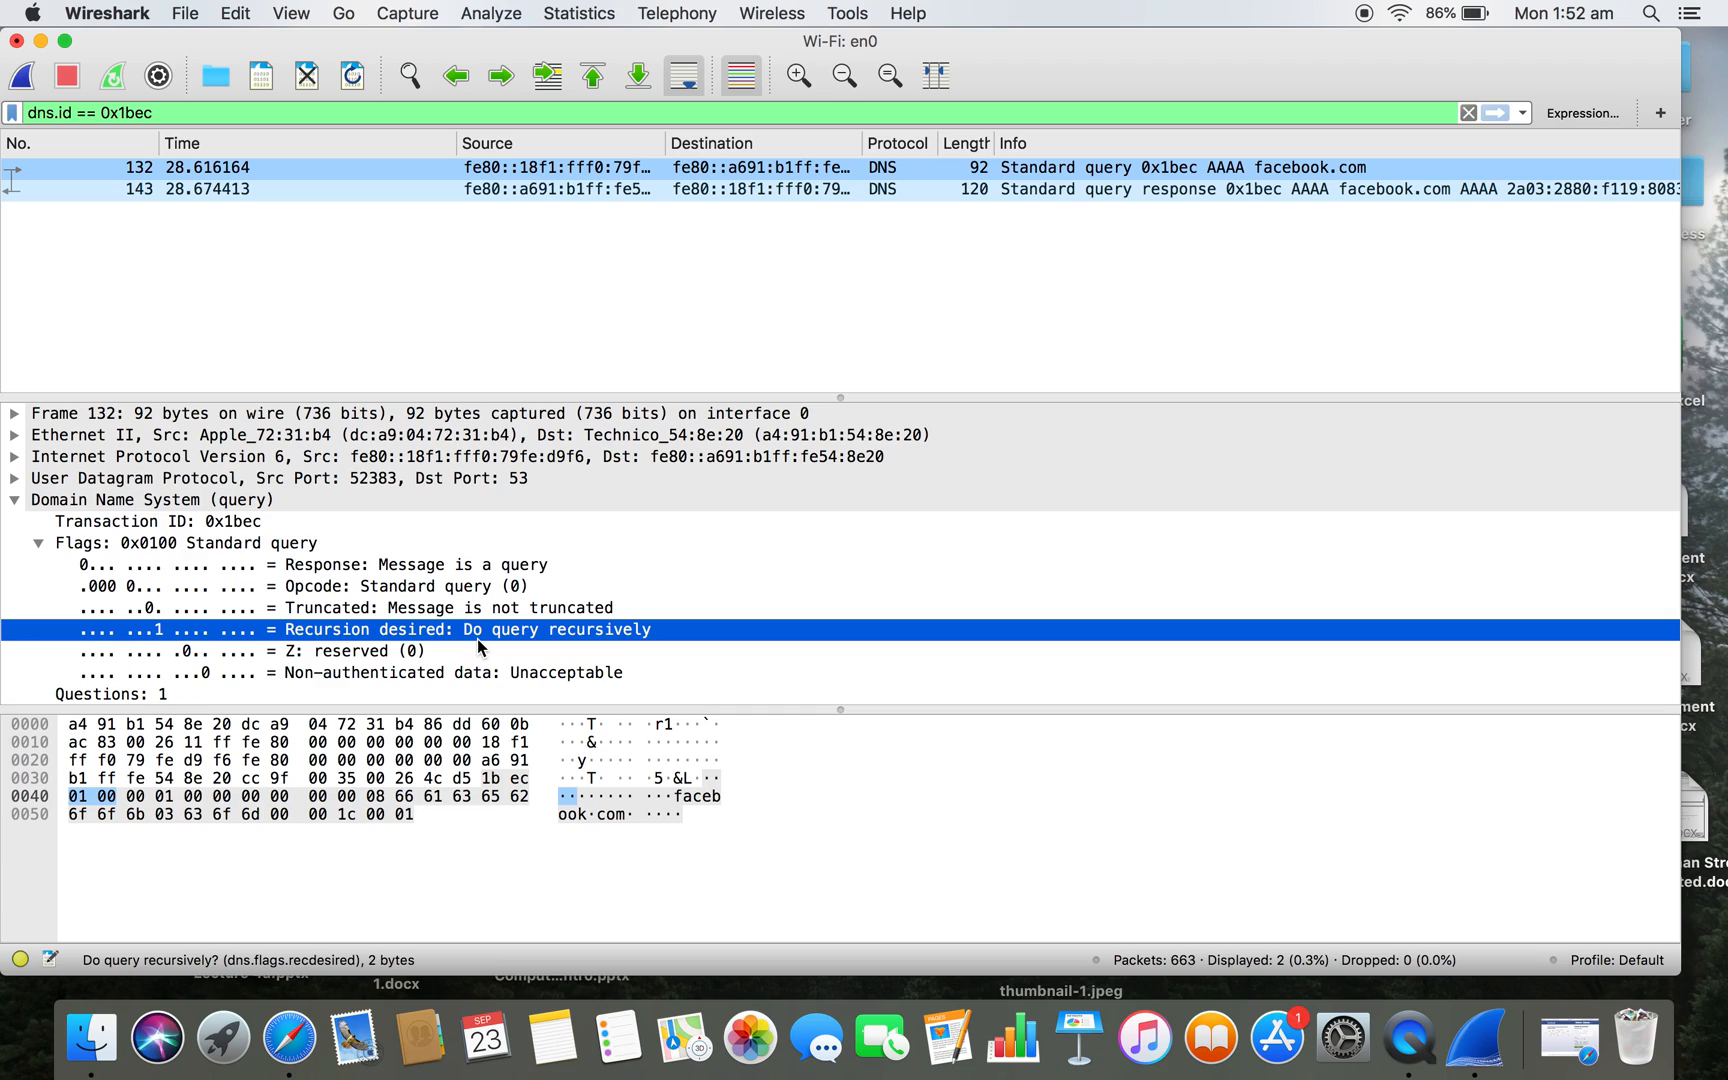
pyautogui.click(389, 651)
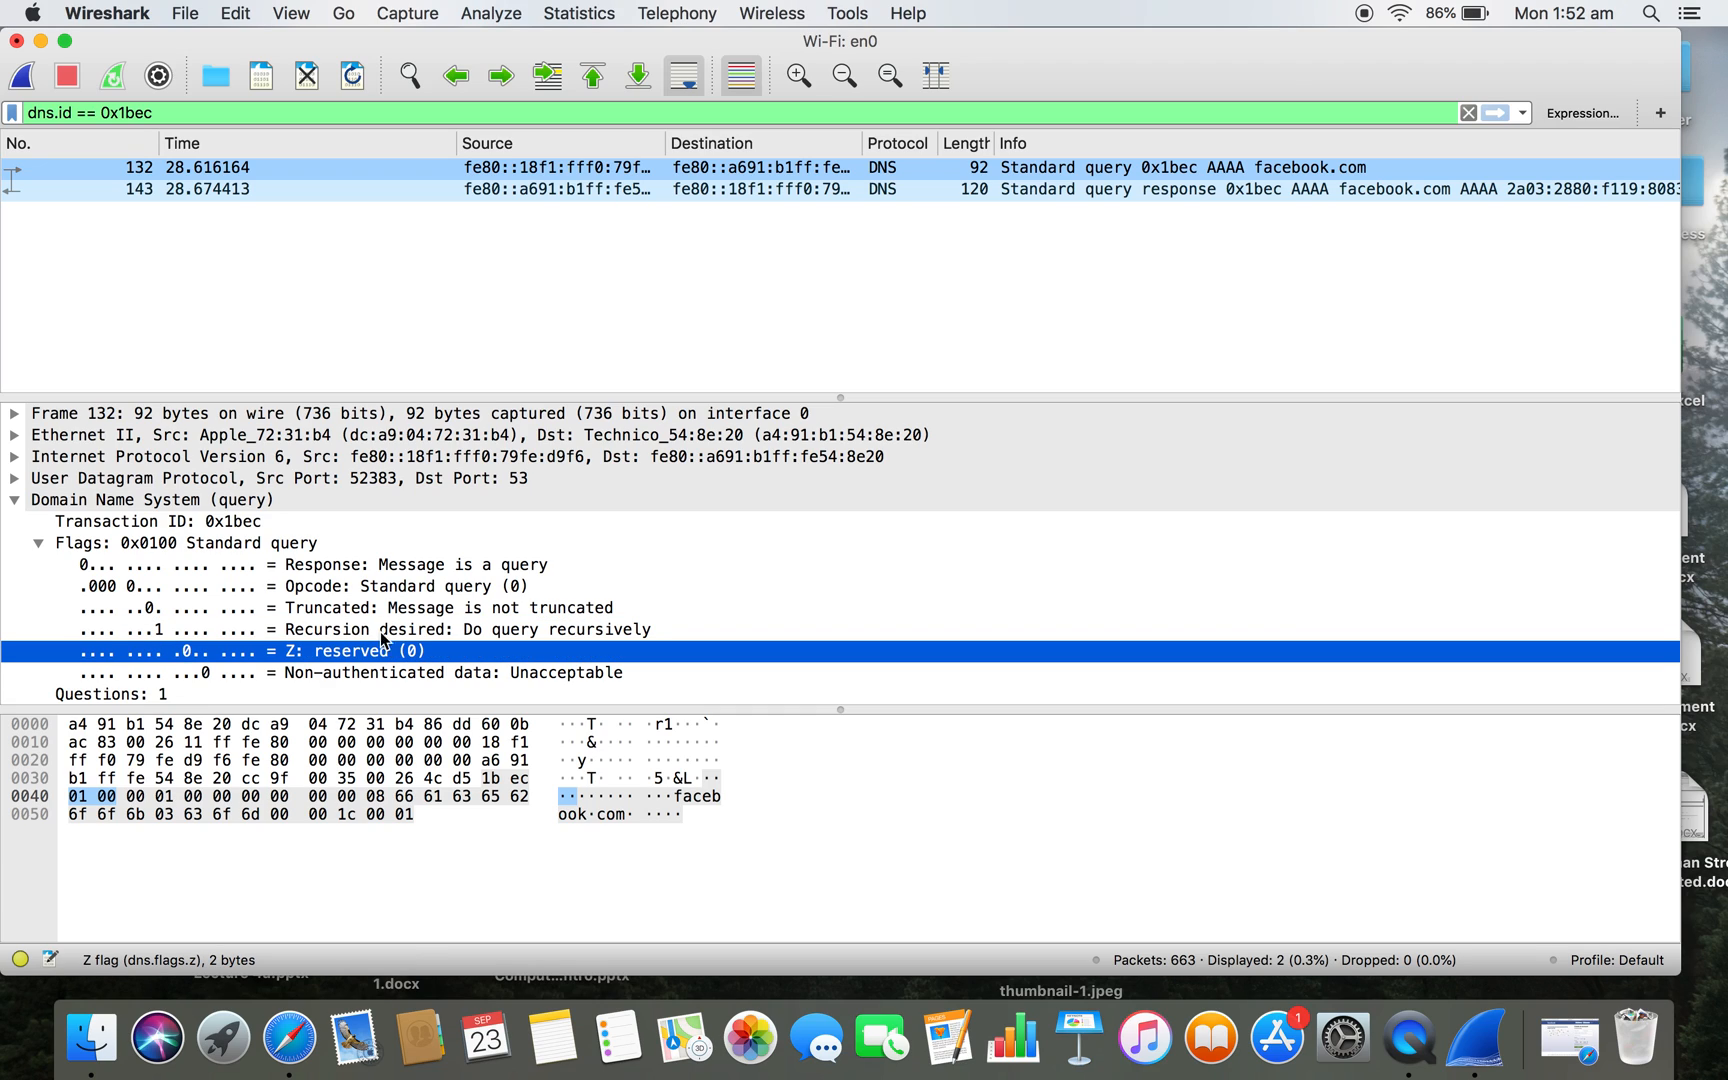
pyautogui.click(374, 629)
pyautogui.click(350, 652)
# - Select the response packet and review its DNS flags, including Z reserved, through to the question and record counts
pyautogui.click(765, 196)
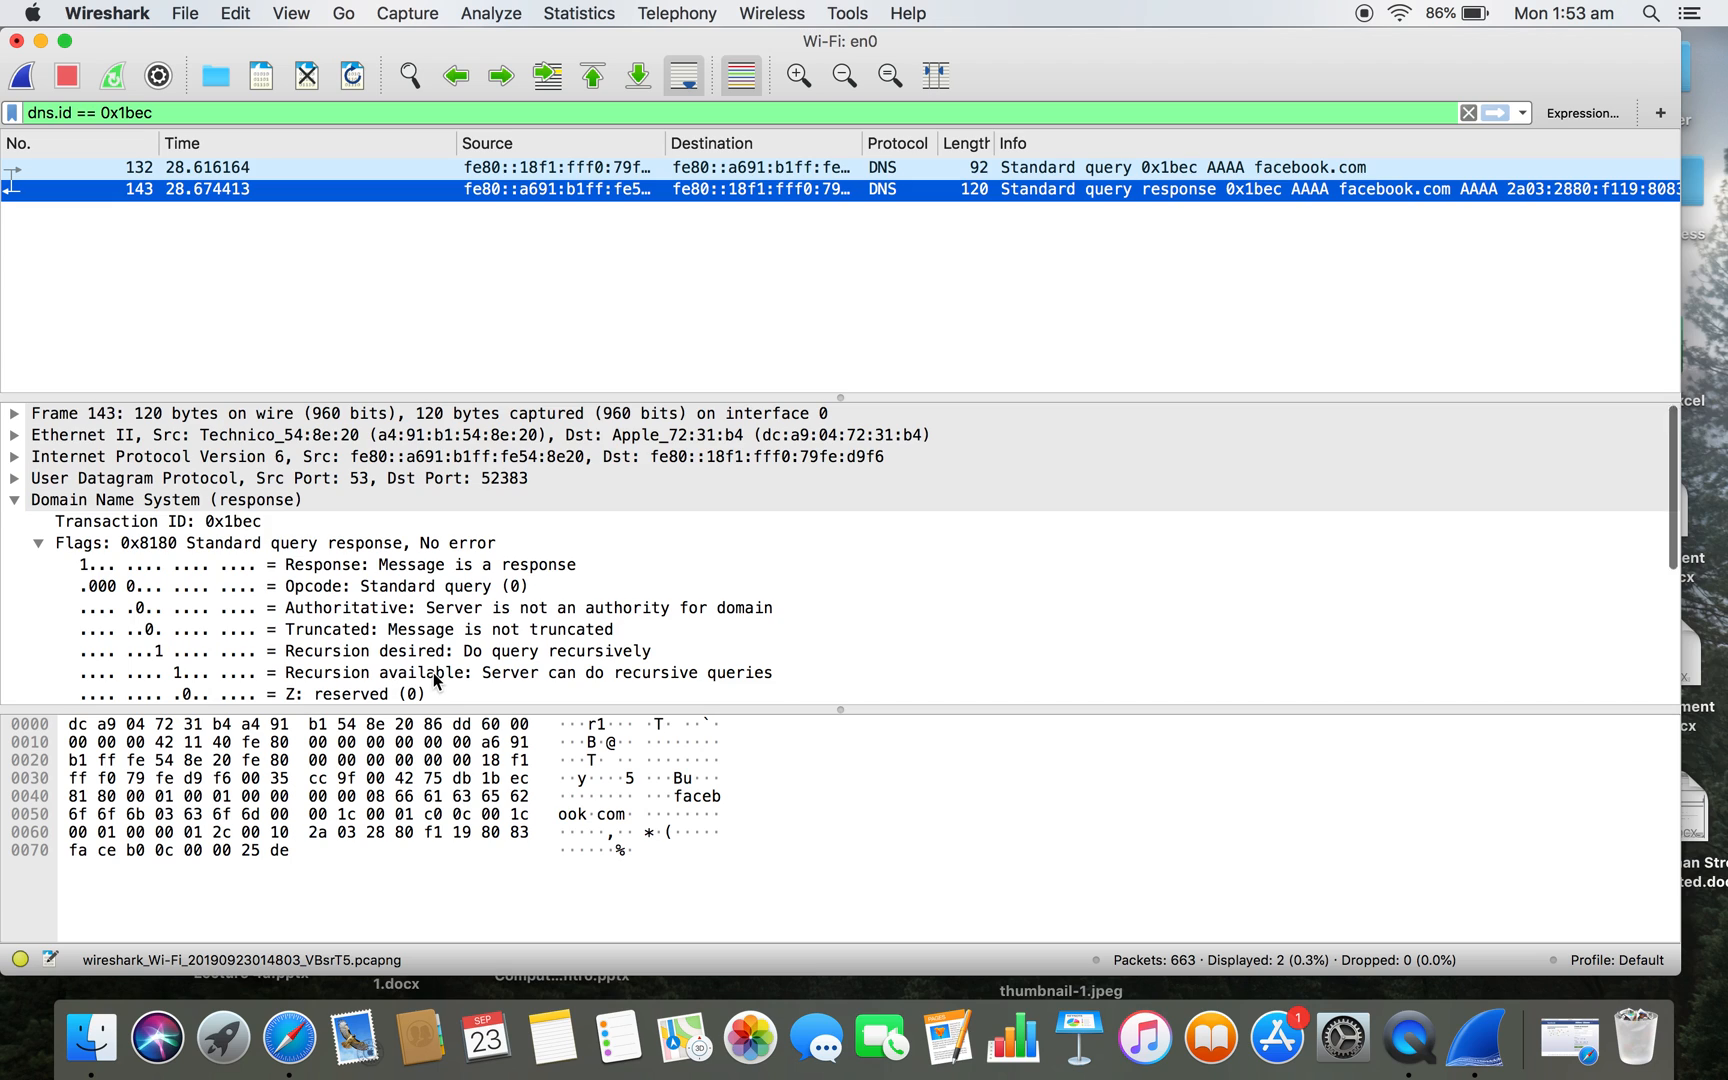
pyautogui.scroll(-3, 433, 672)
pyautogui.click(371, 644)
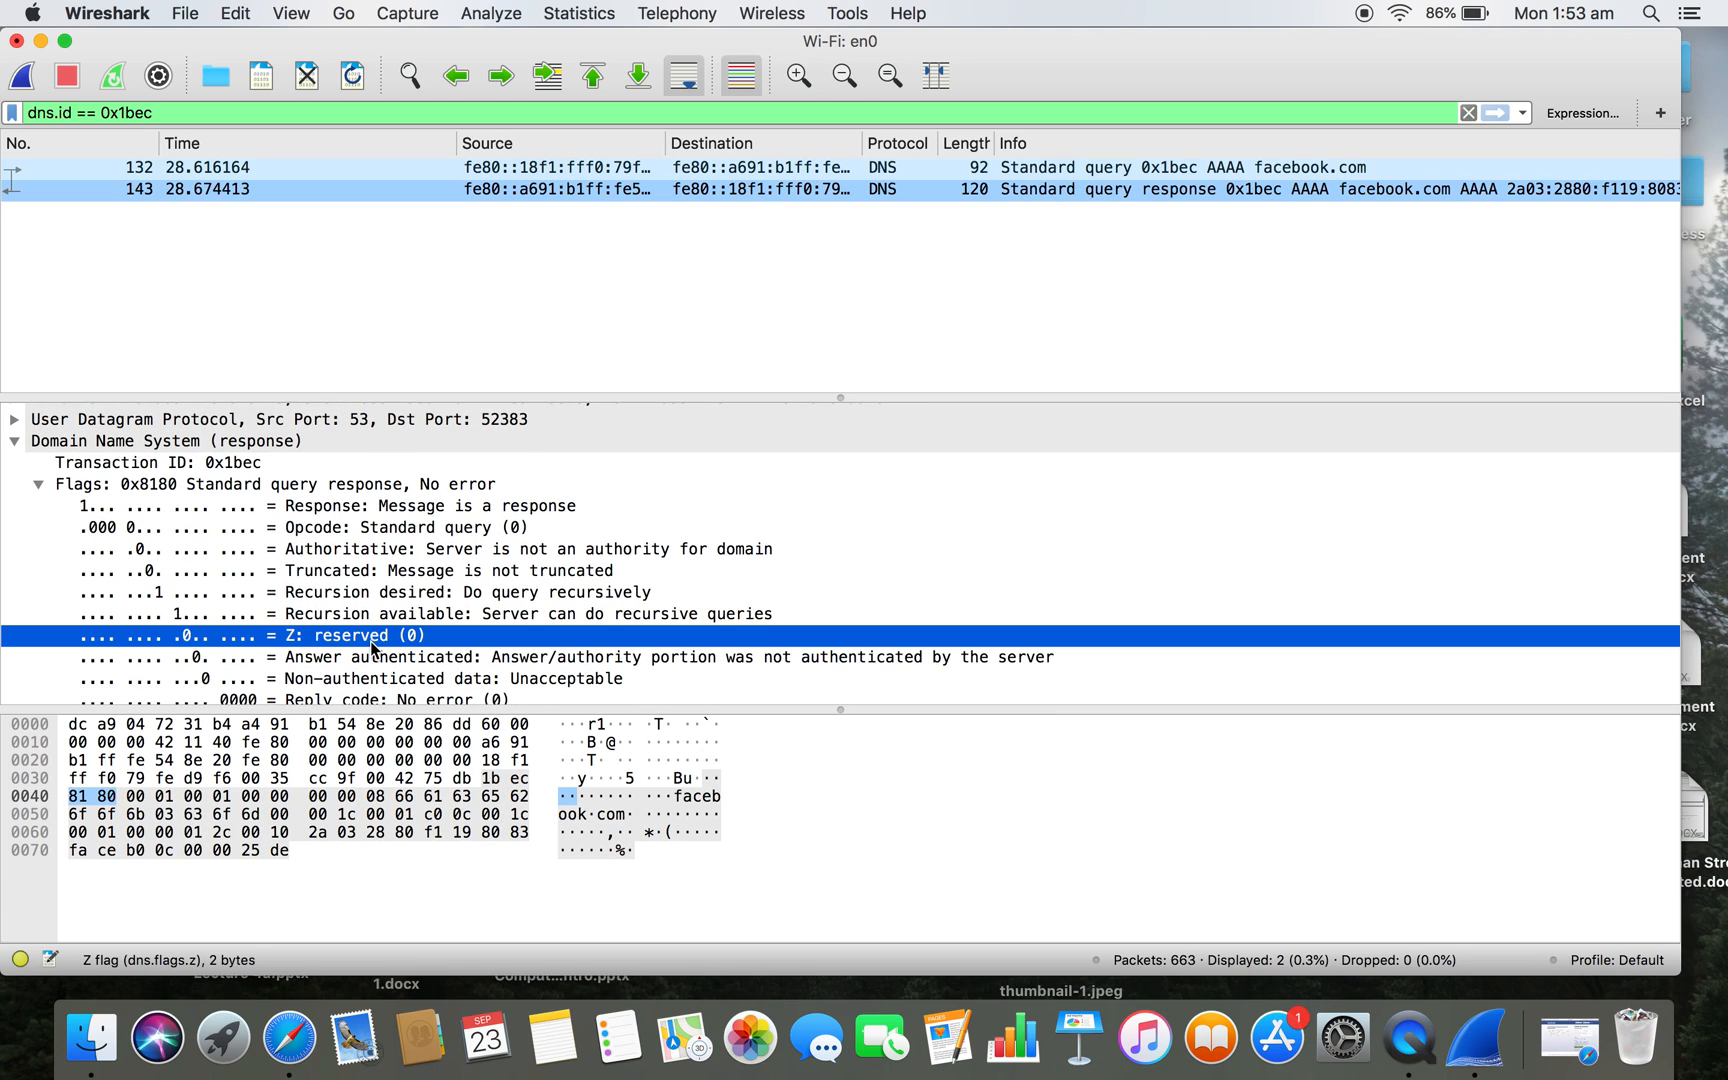
pyautogui.scroll(-3, 371, 645)
pyautogui.scroll(-4, 371, 648)
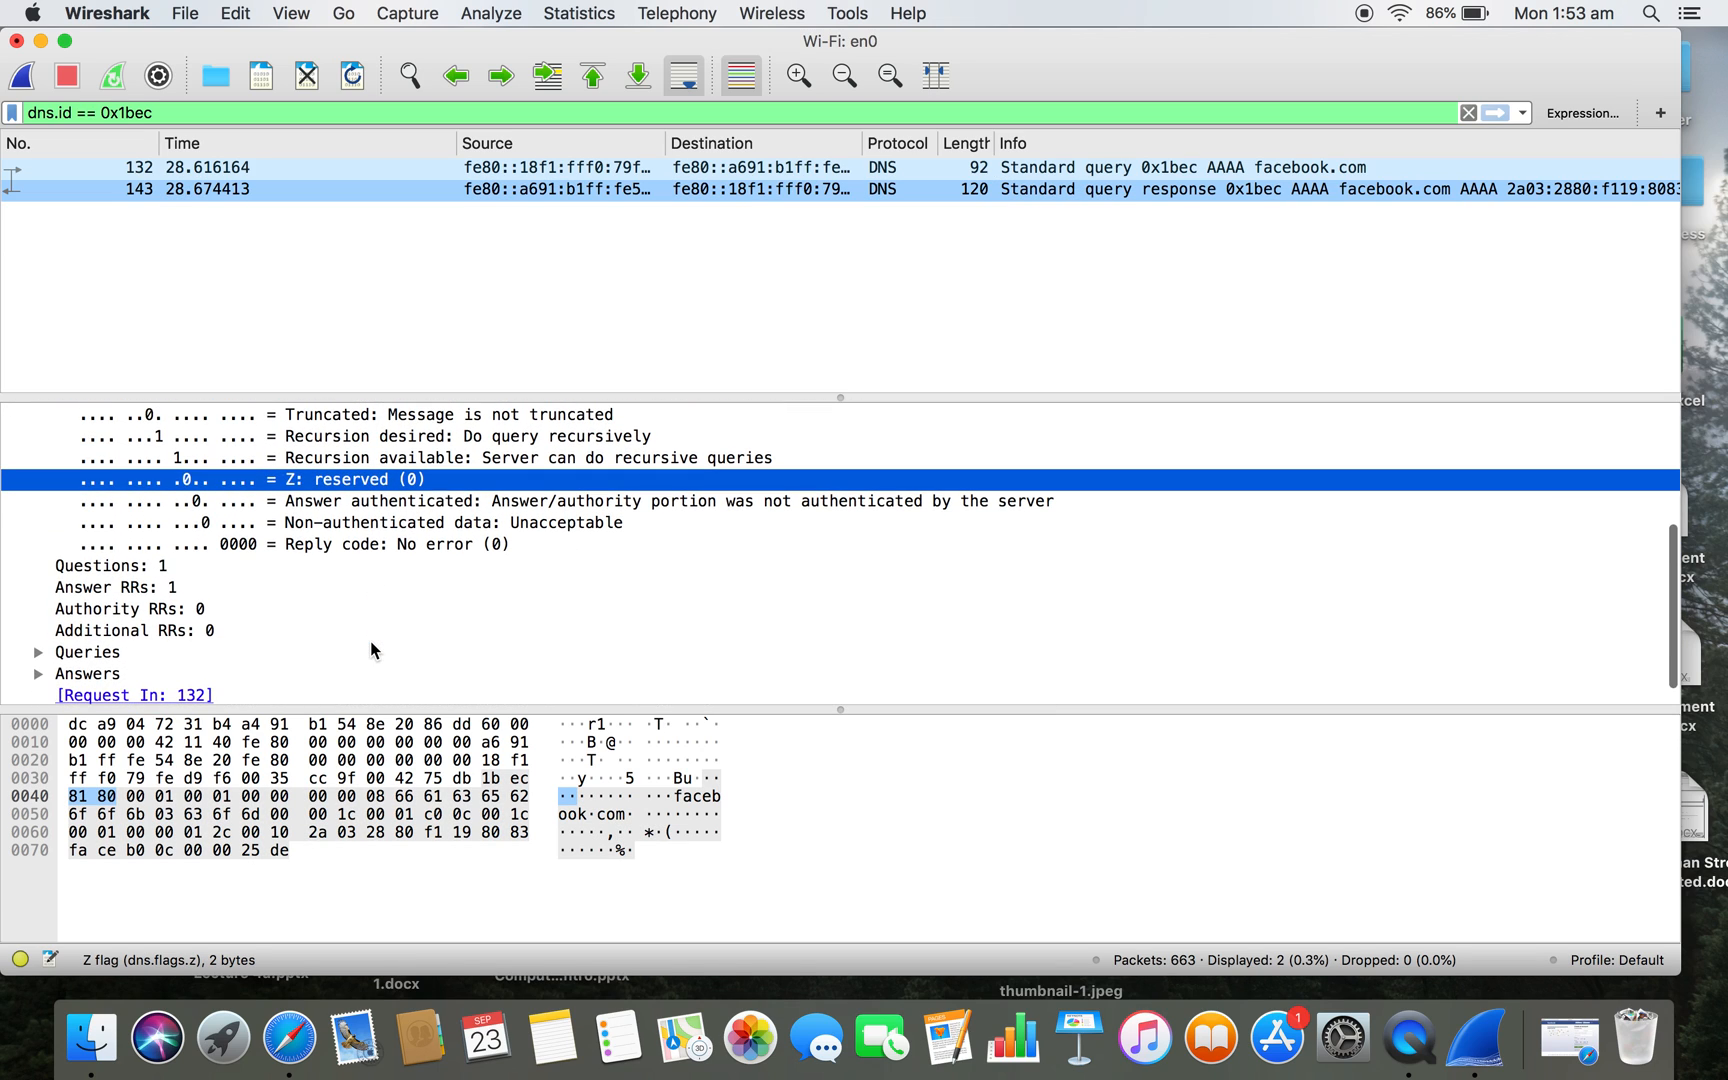
# - Return to the query packet and review its DNS flags and its question, answer, authority and additional record counts
pyautogui.click(708, 170)
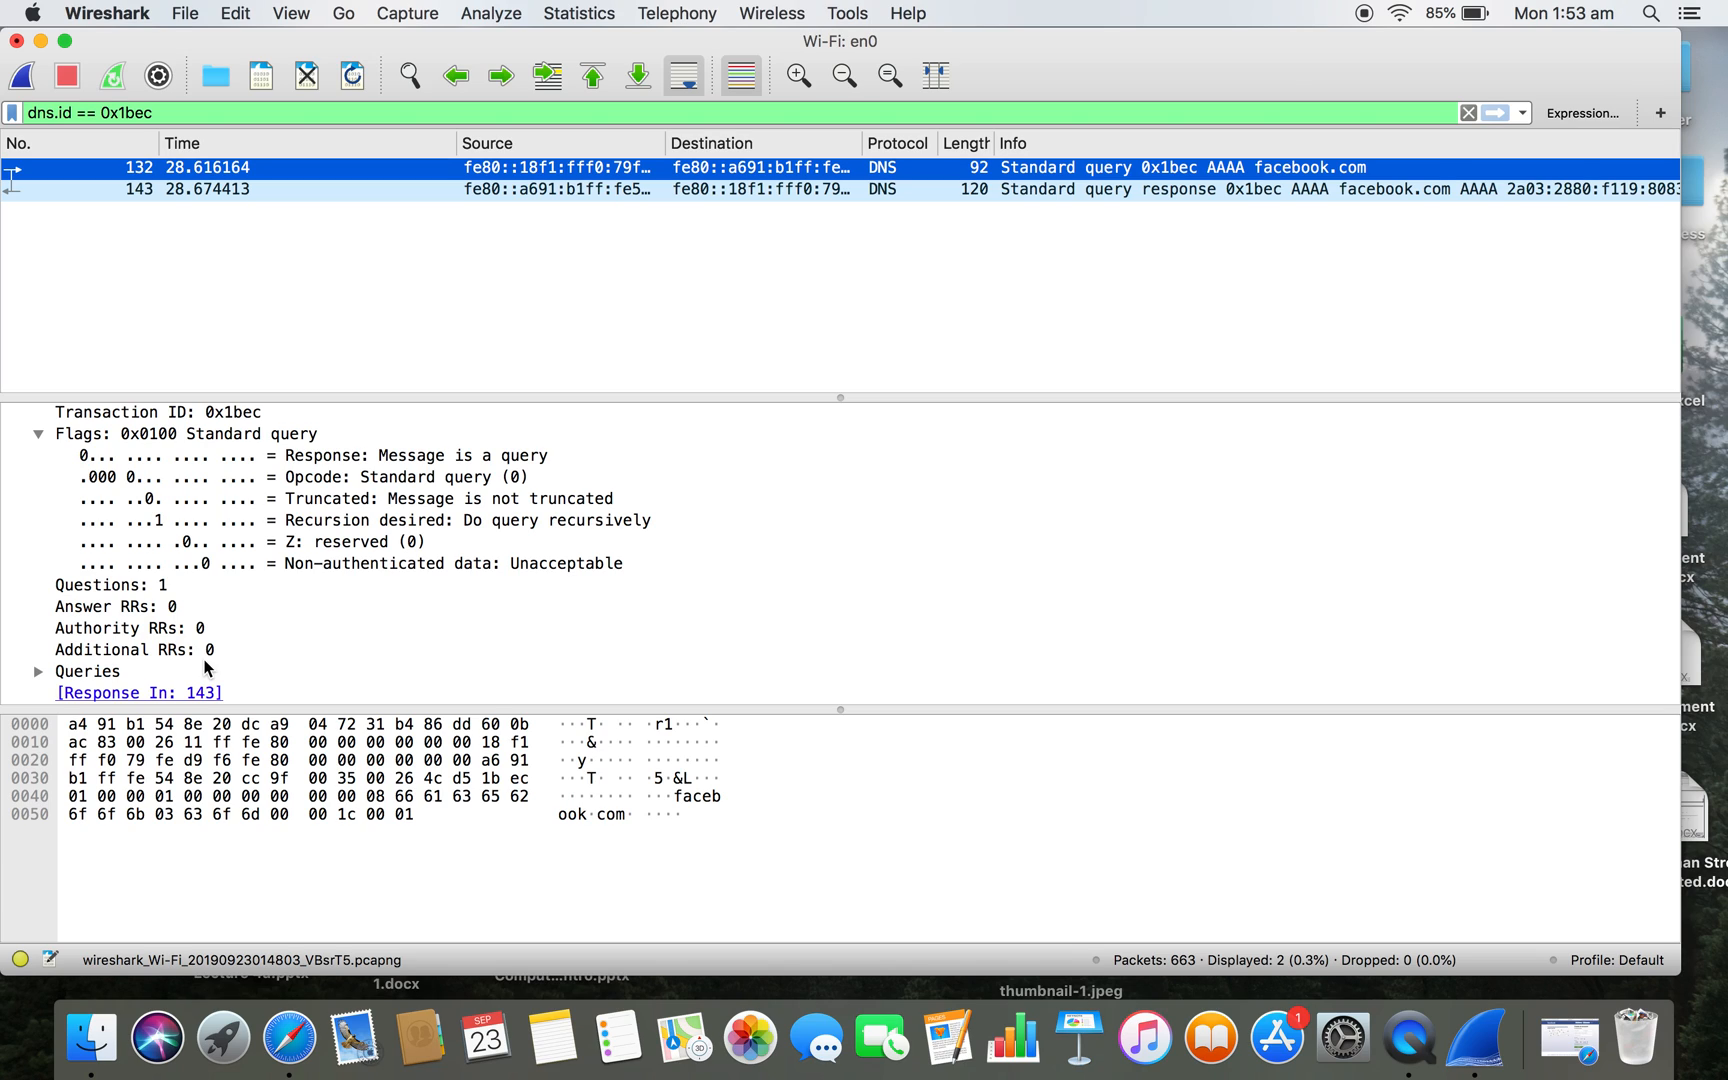
pyautogui.scroll(3, 205, 667)
pyautogui.scroll(-3, 205, 667)
pyautogui.scroll(1, 207, 676)
pyautogui.scroll(-1, 207, 676)
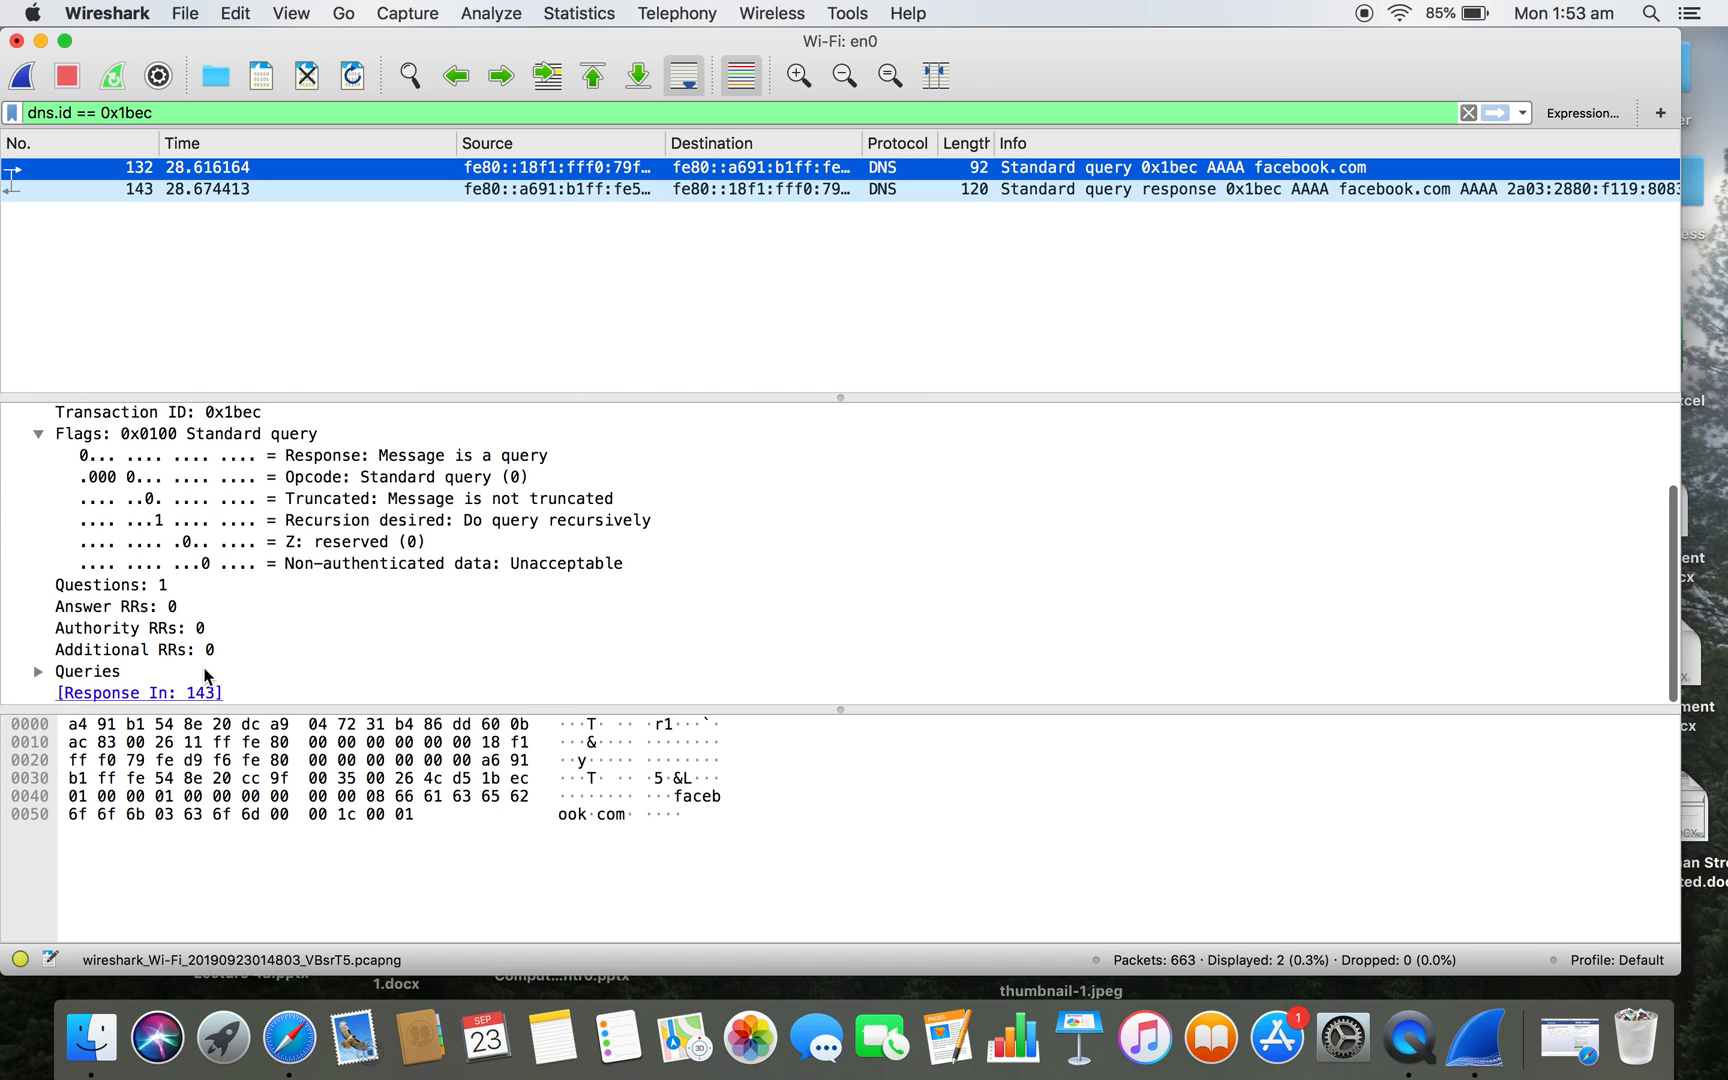
# - Follow the query's Response In link to its matching response packet
pyautogui.click(158, 692)
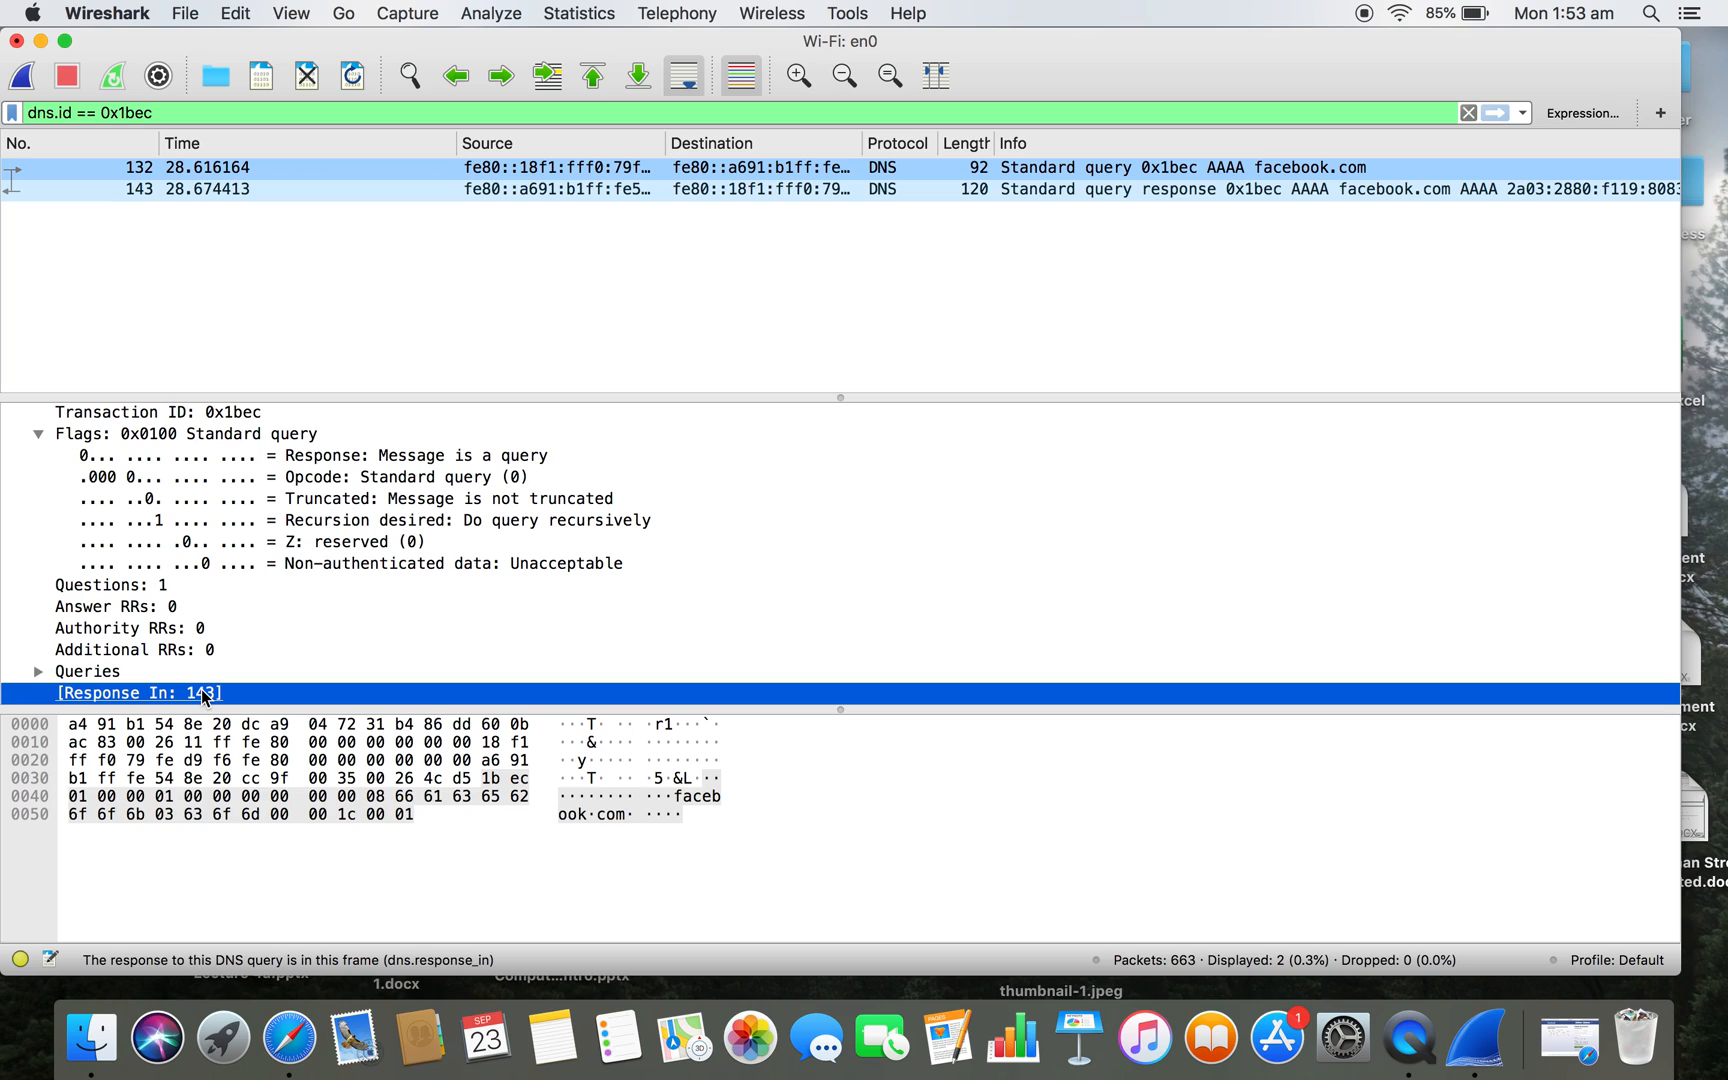
pyautogui.rightClick(201, 695)
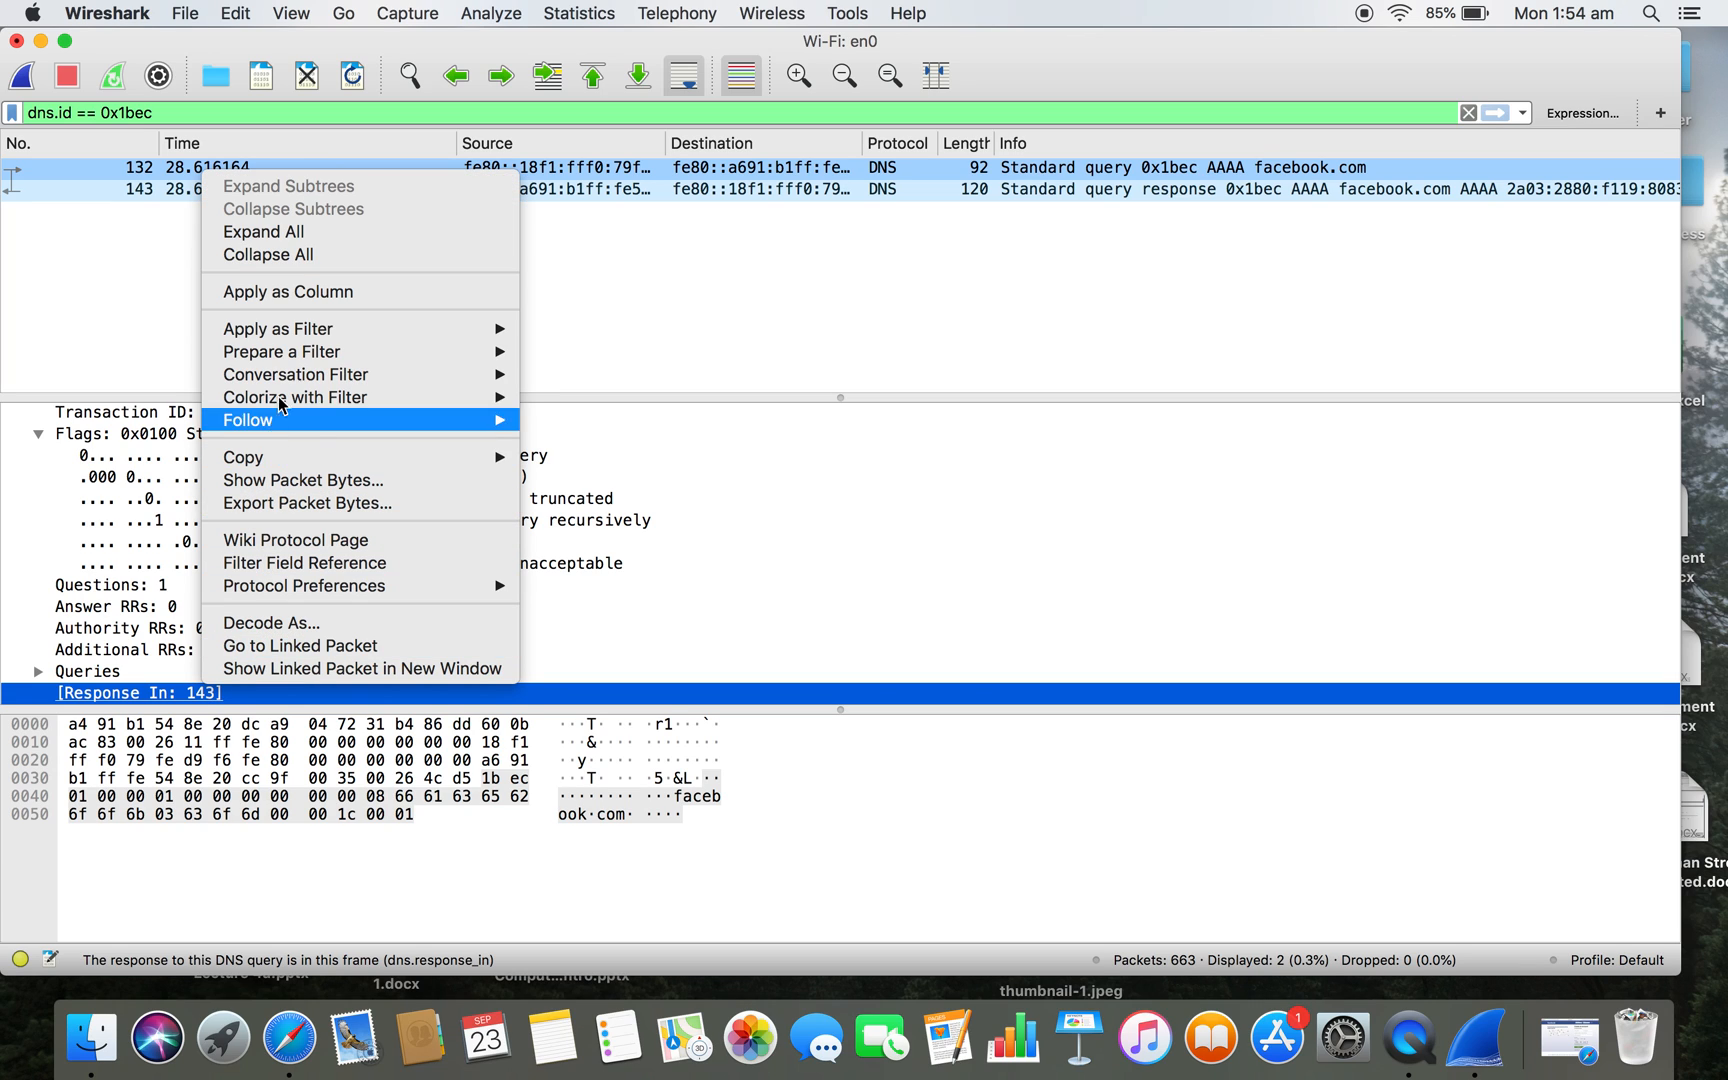
pyautogui.click(626, 558)
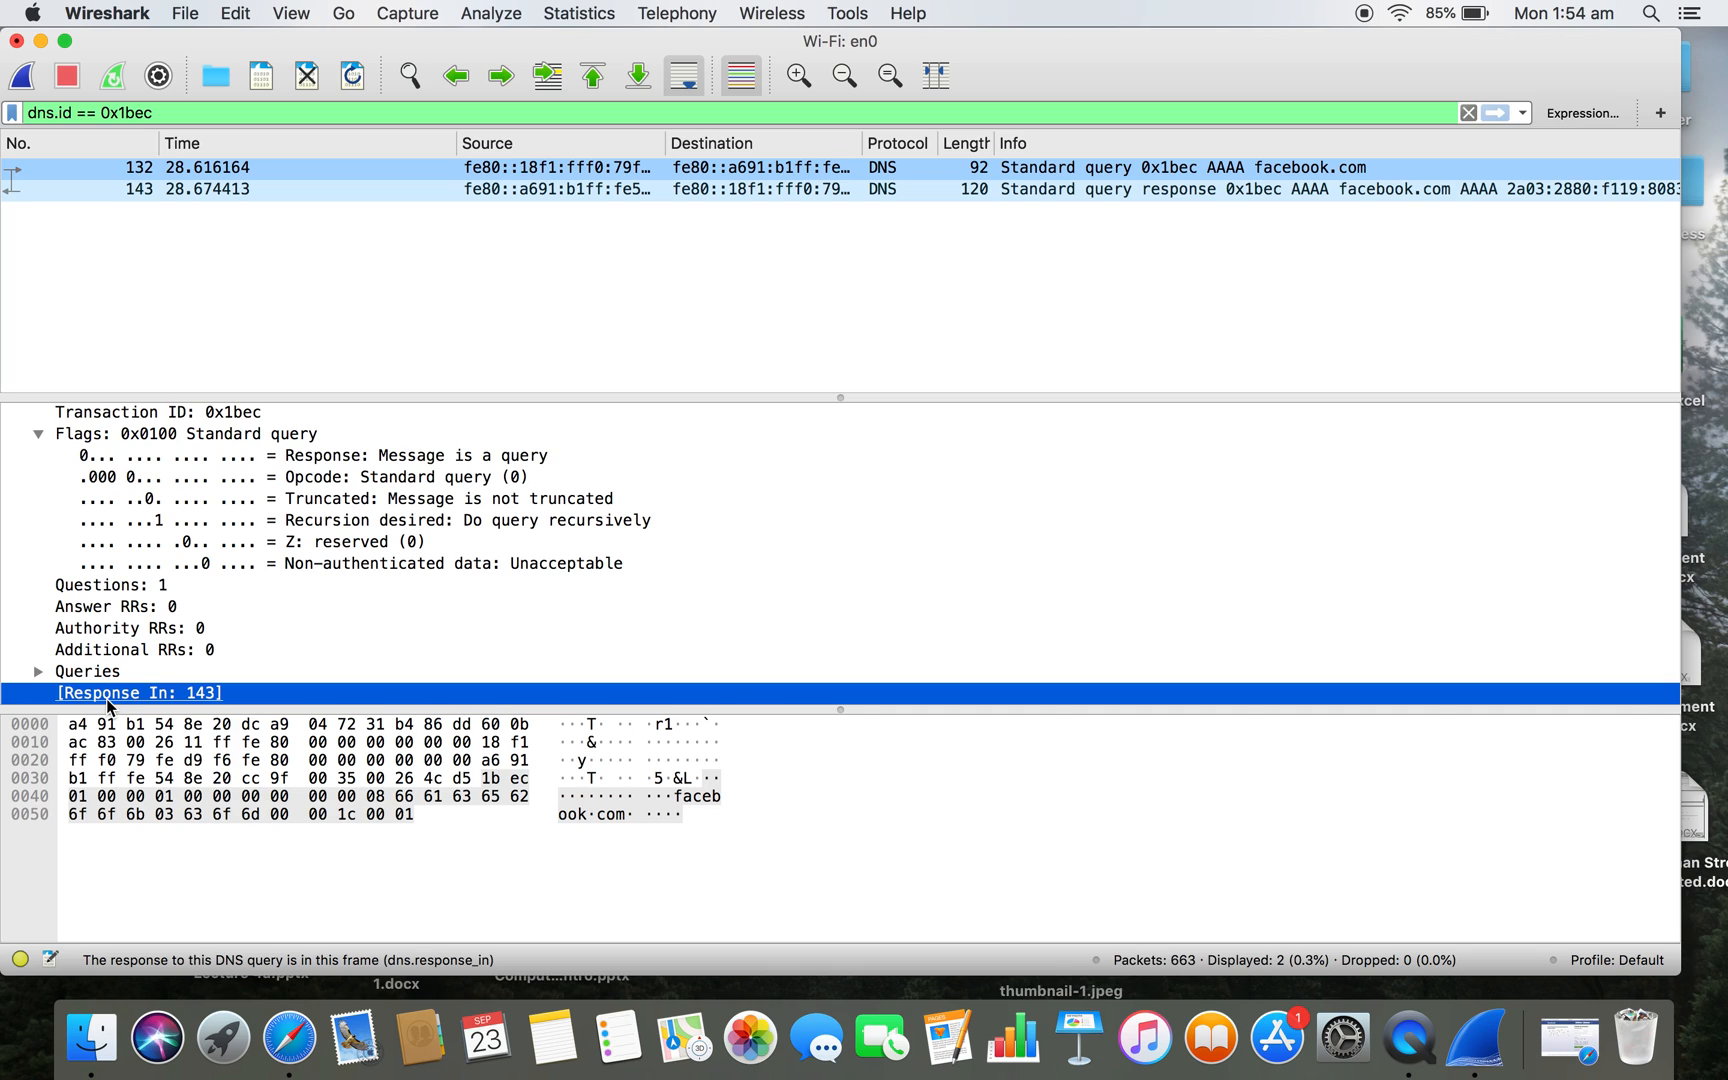
pyautogui.doubleClick(105, 697)
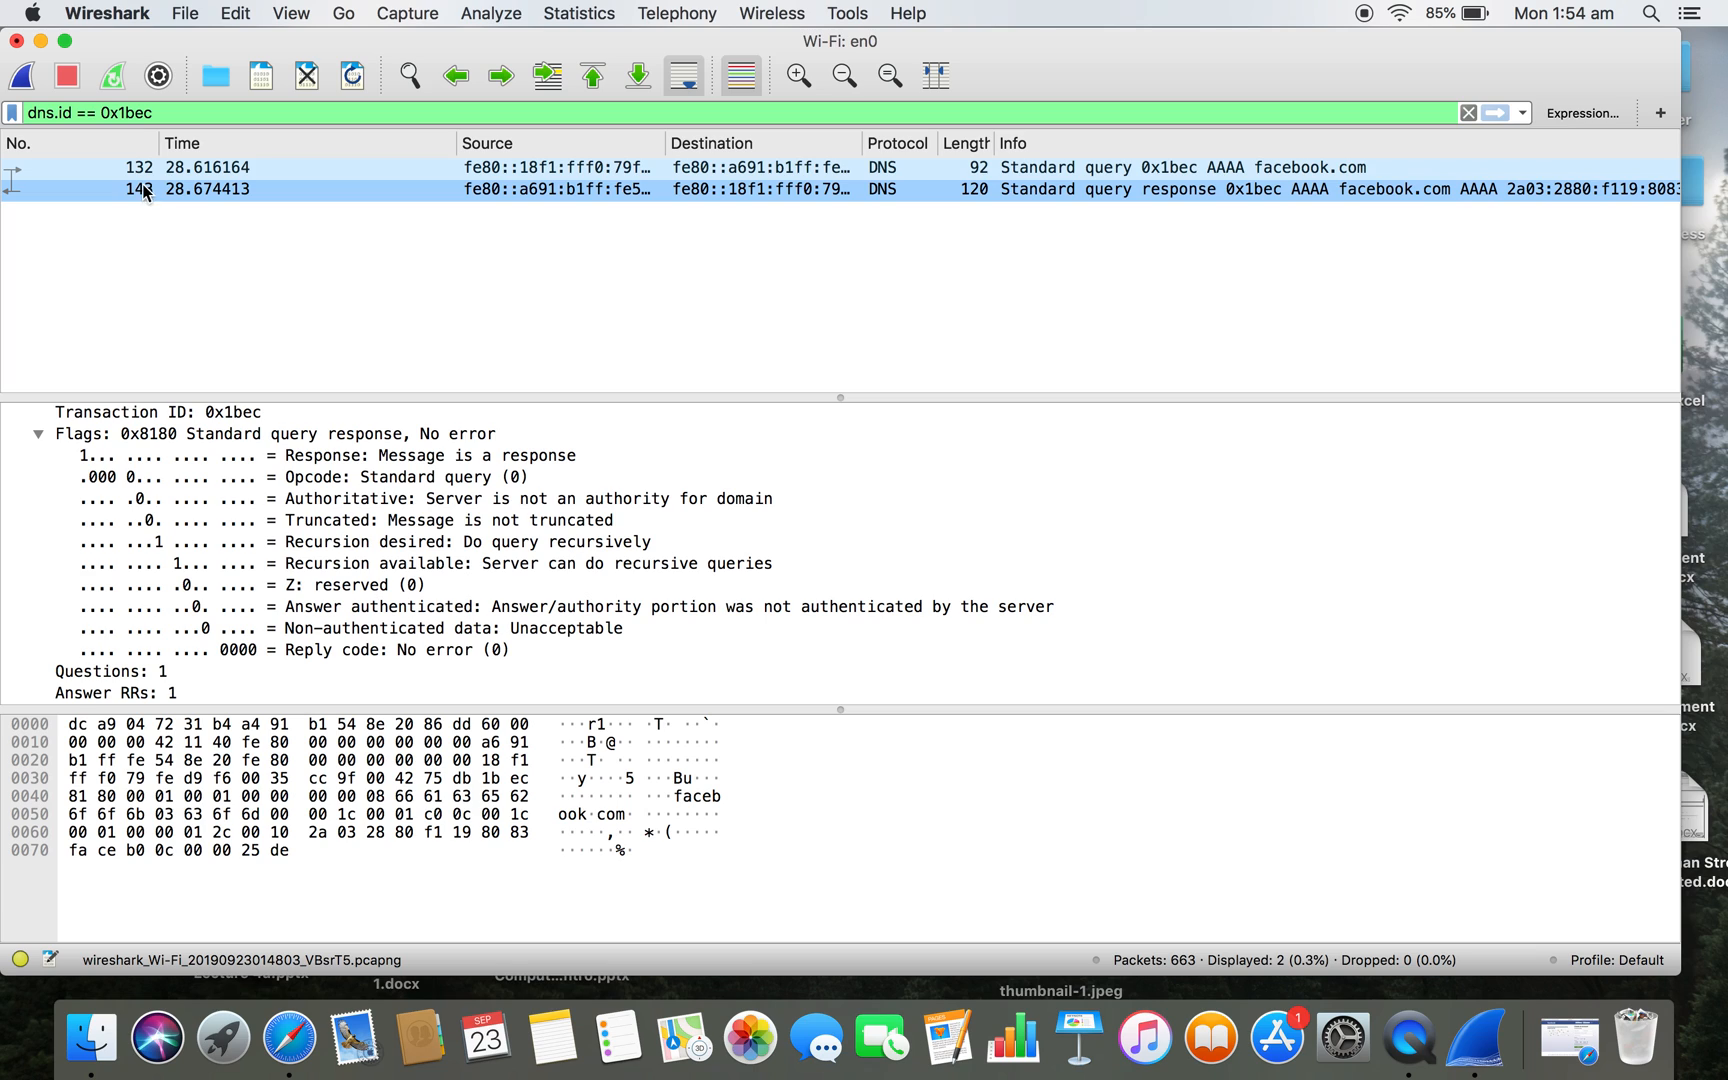
# - Inspect the response's Request In link and the Time field between query and response
pyautogui.scroll(-3, 212, 440)
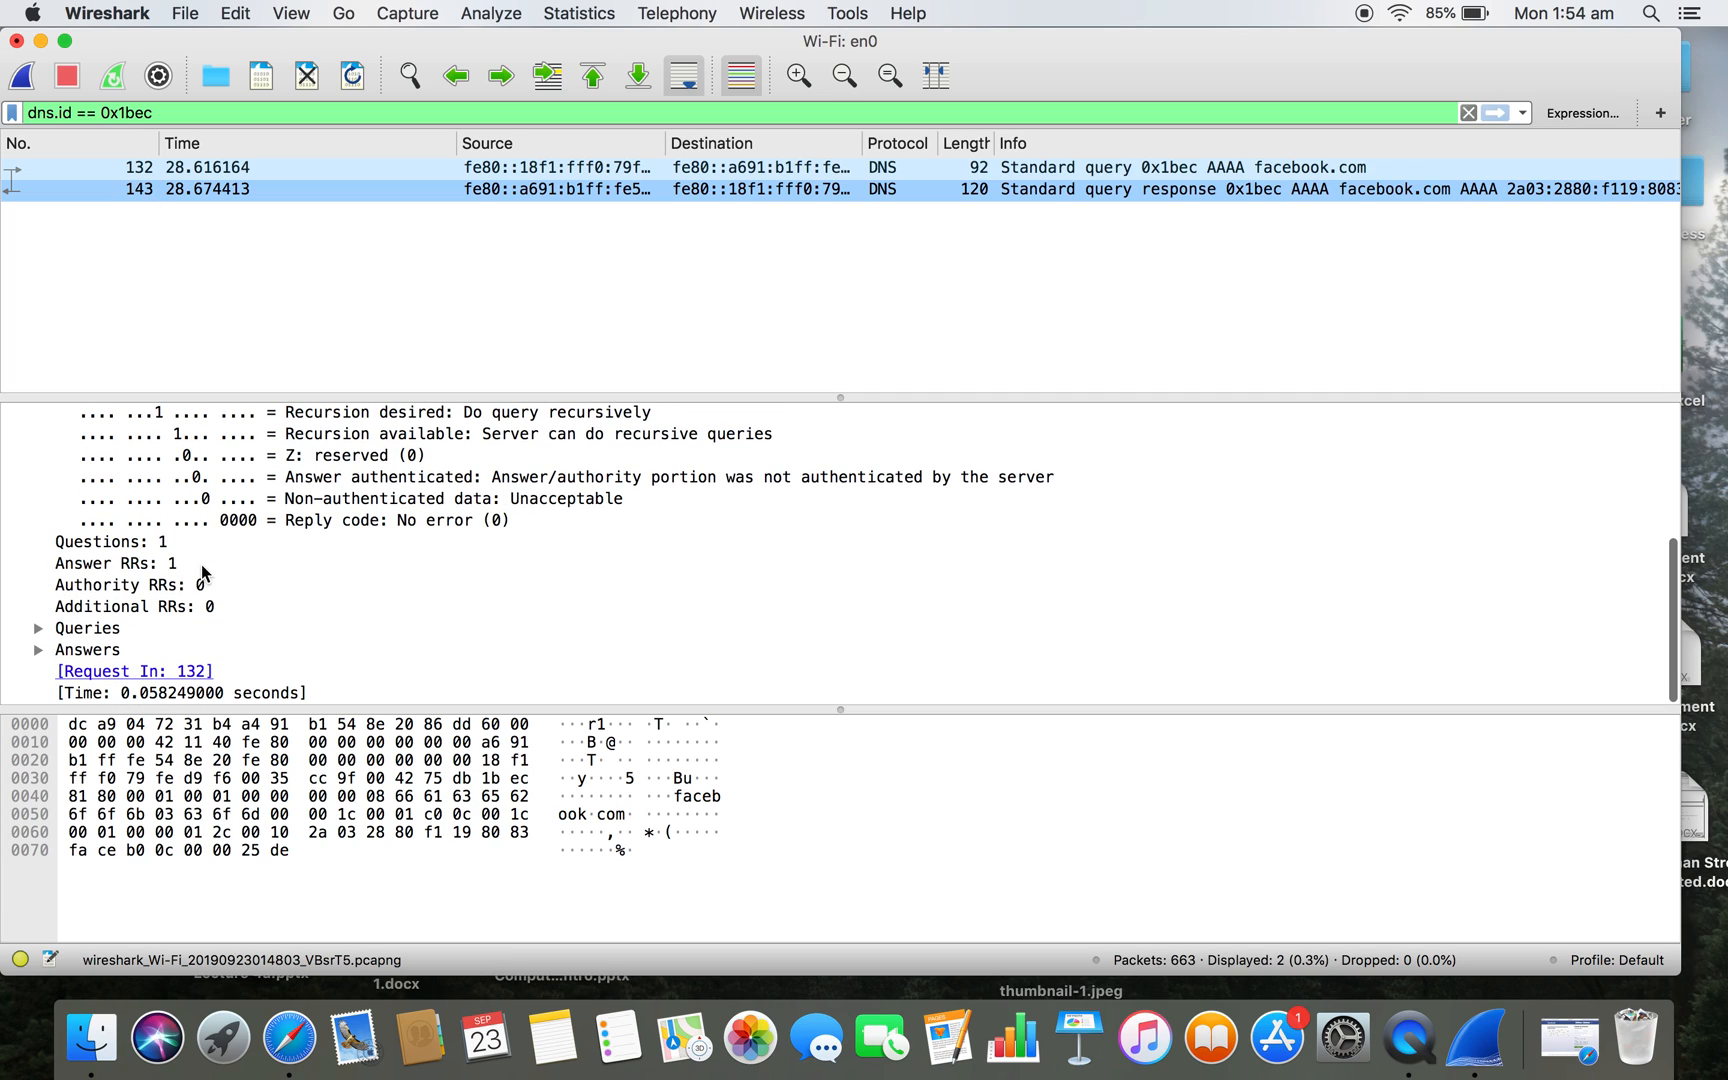
pyautogui.click(138, 672)
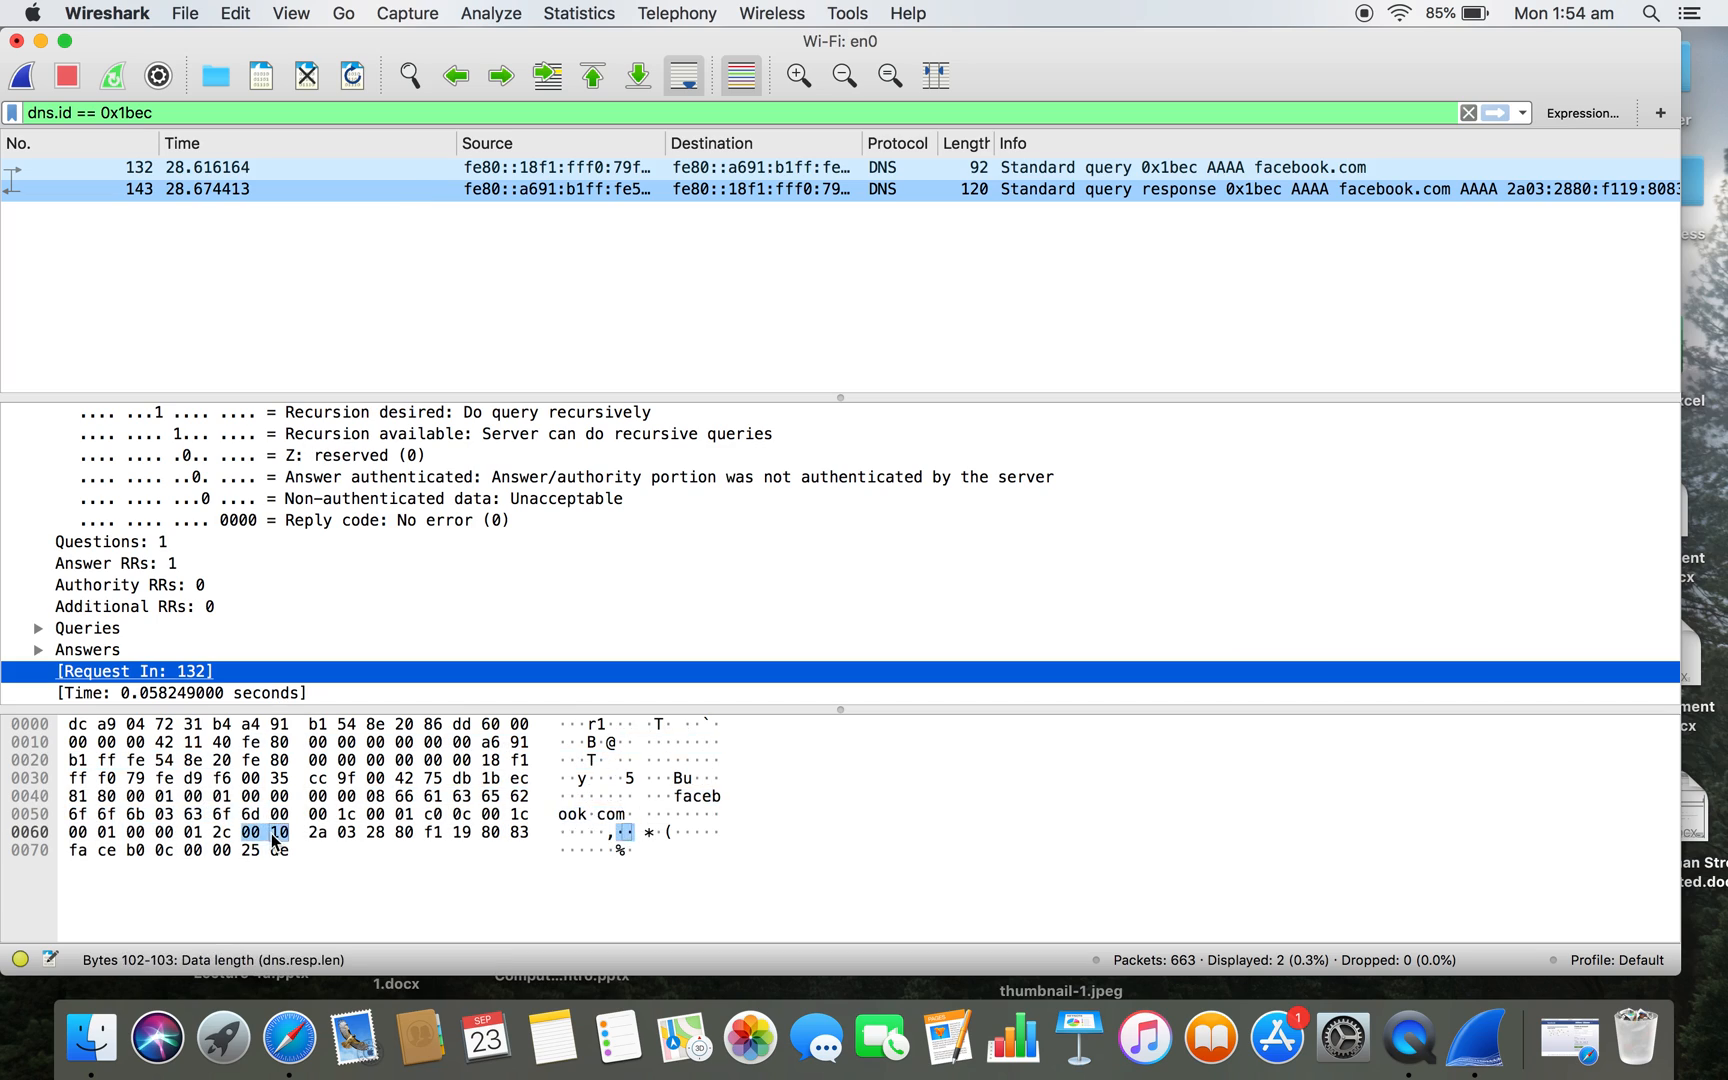
pyautogui.click(192, 693)
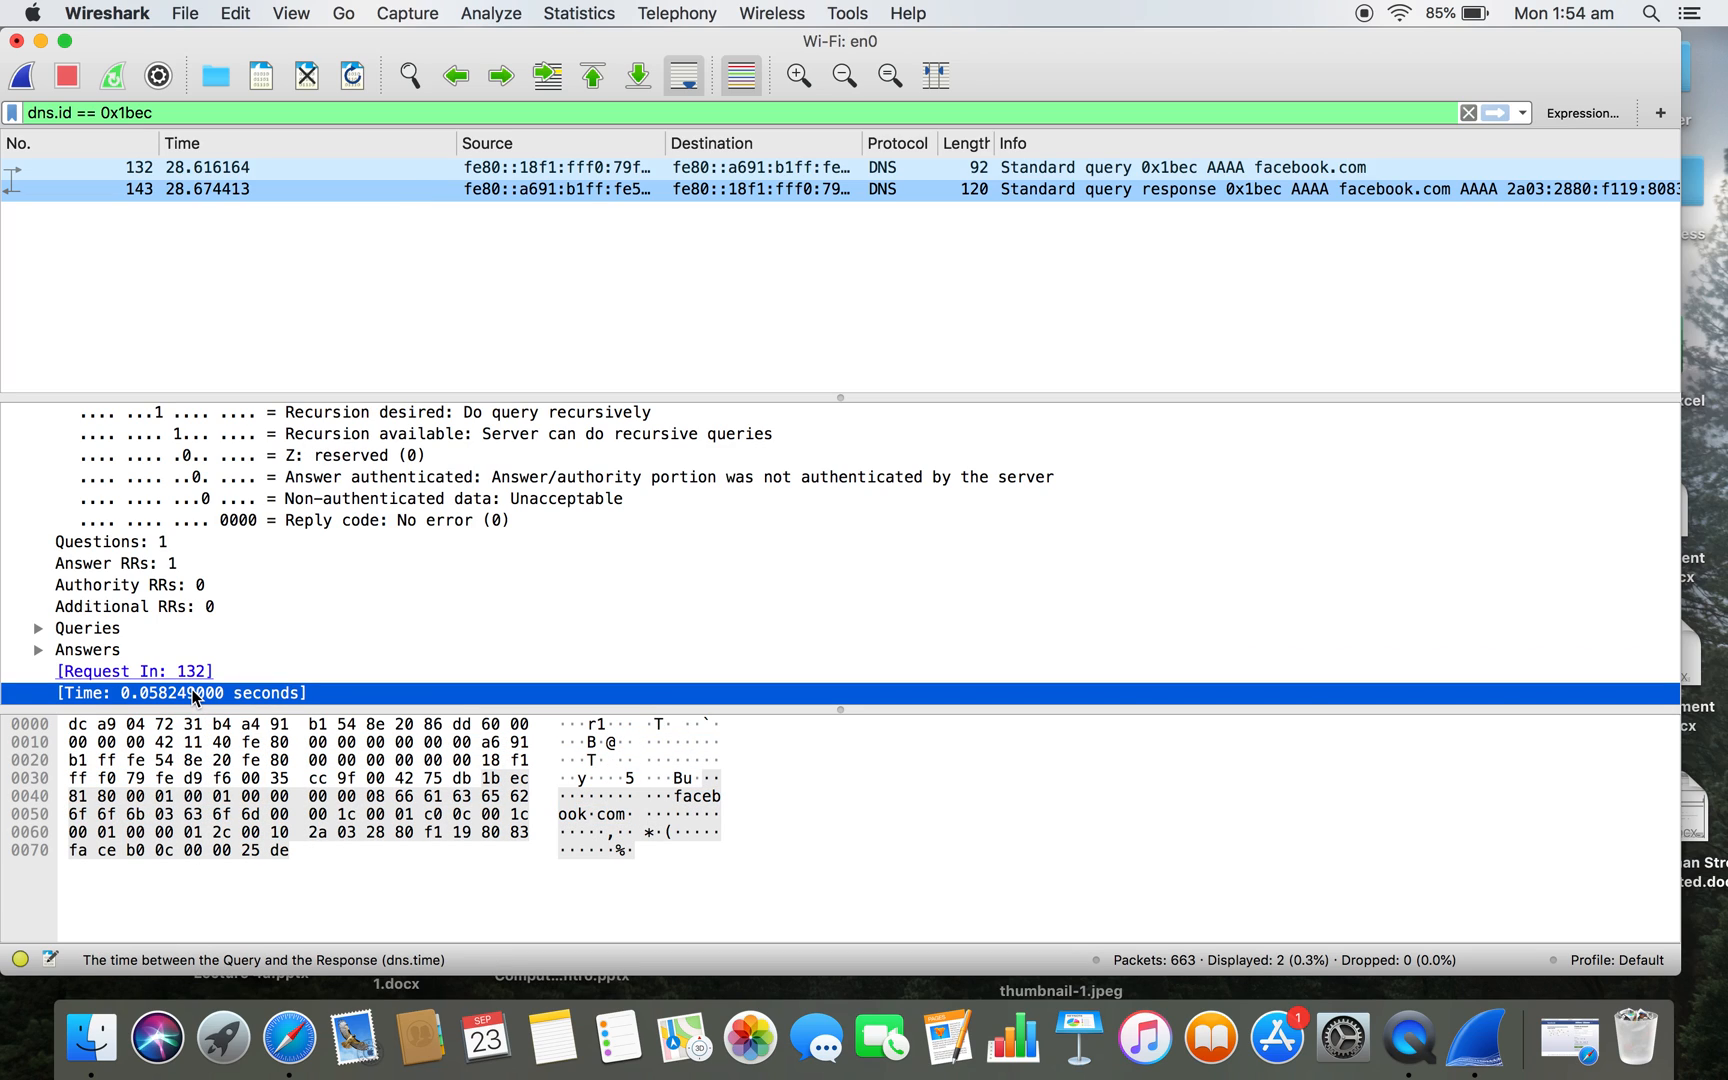